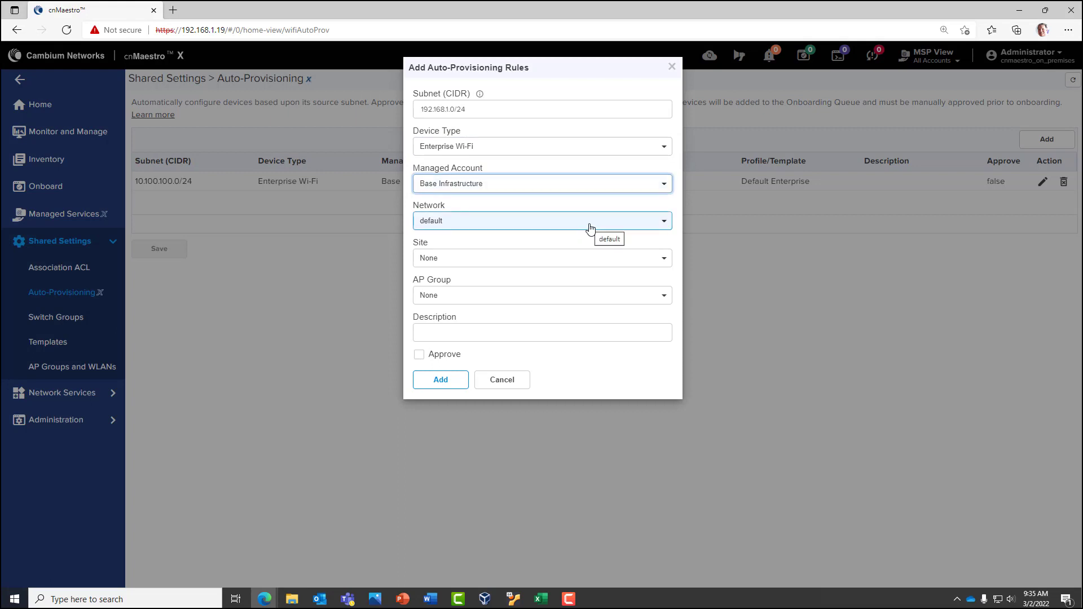
Step: Complete the 192.168.1.0/24 auto-provisioning rule with network Demo_Network, site Demo_Site and AP group Demo_APGroup, add it and save
left_click(581, 286)
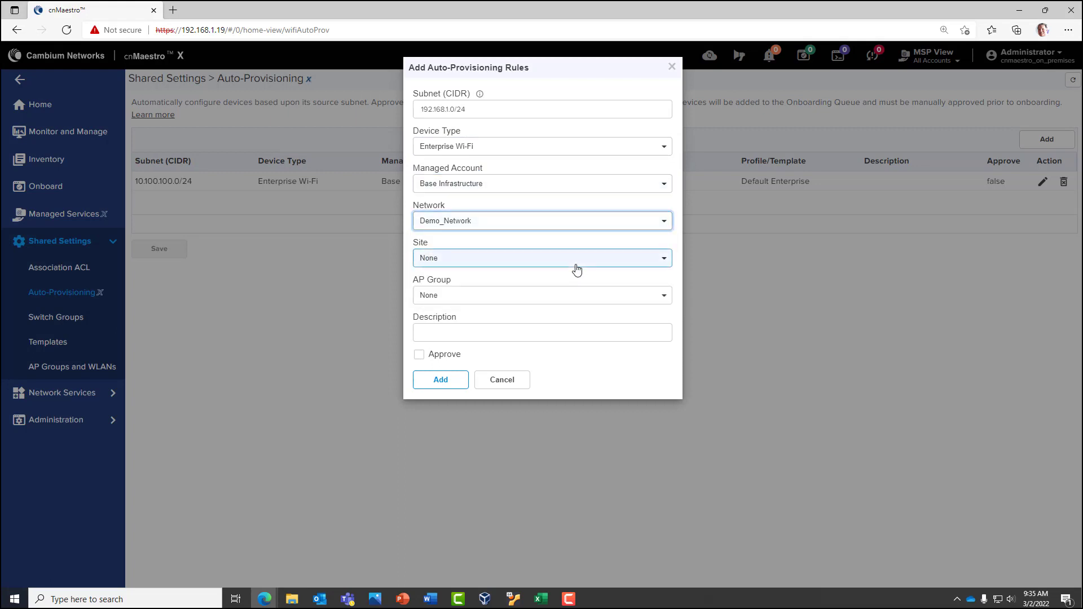
left_click(575, 266)
left_click(569, 323)
left_click(553, 298)
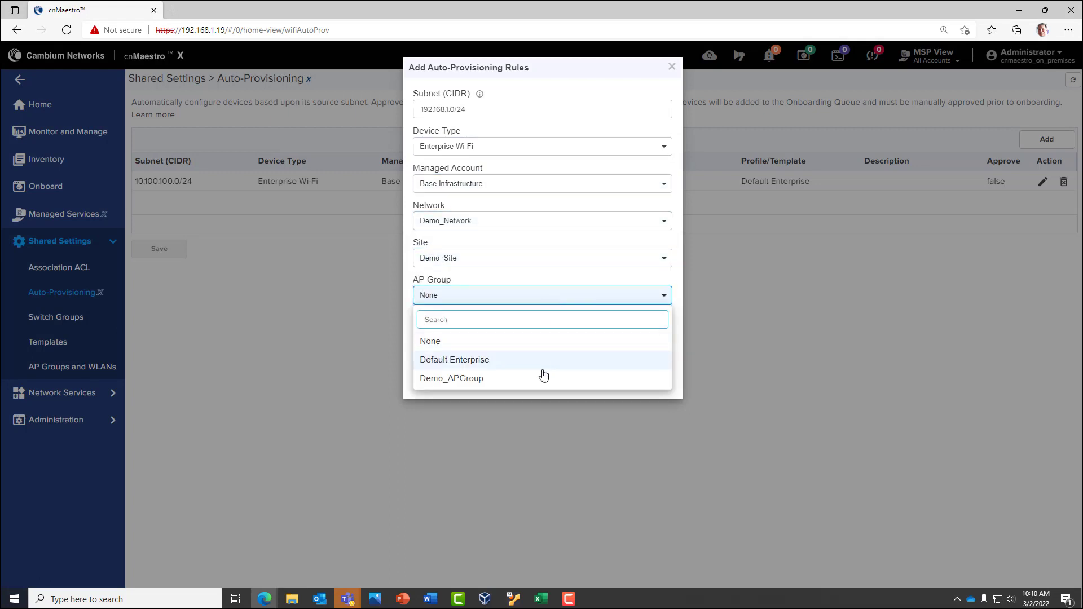
left_click(542, 377)
left_click(440, 380)
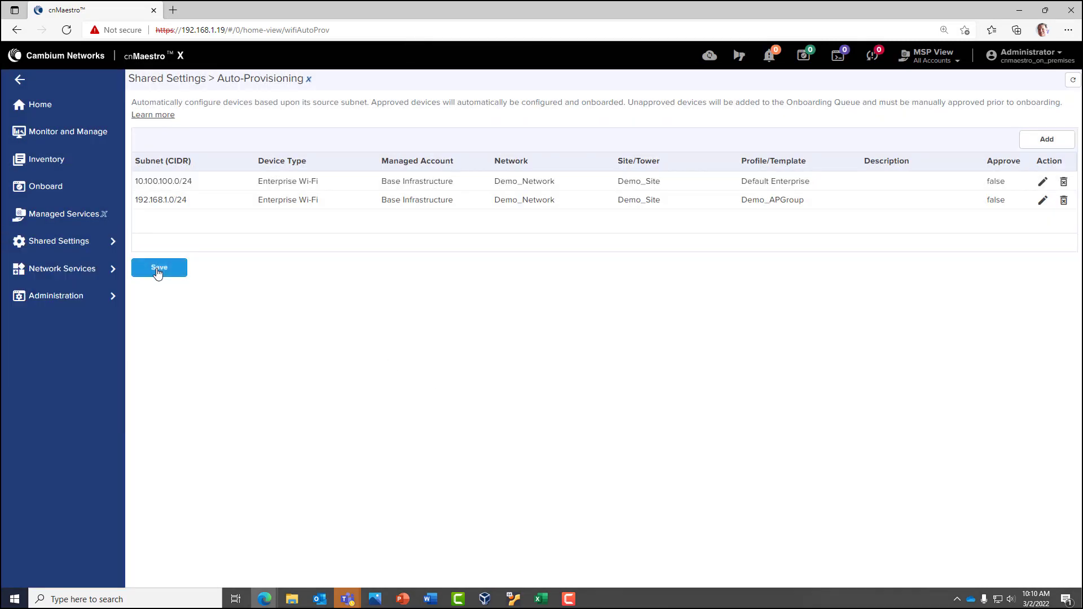
left_click(158, 267)
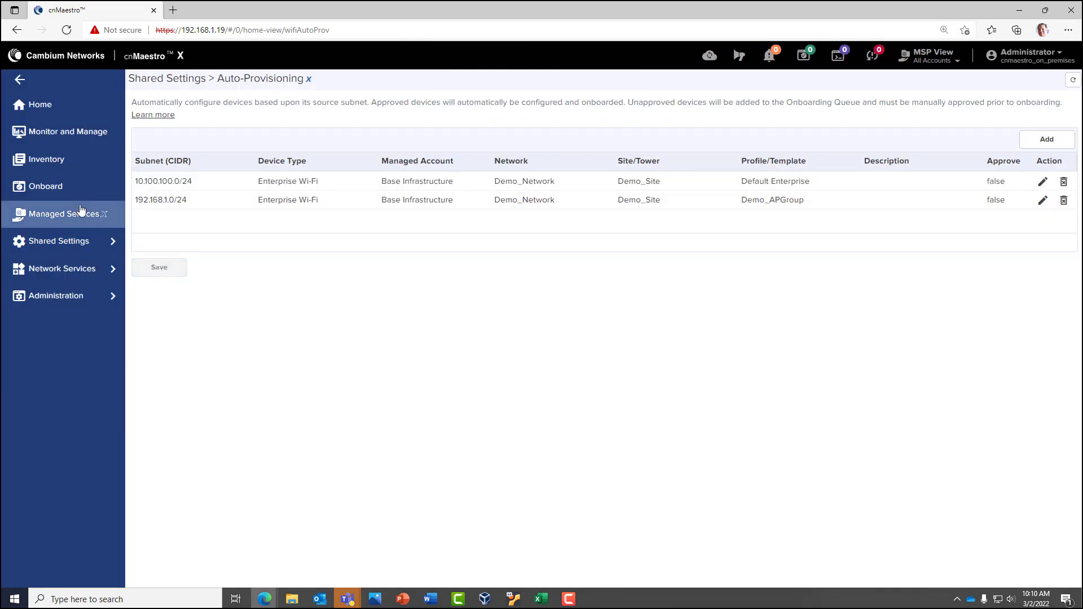
Step: Claim a device into the onboarding queue by its MAC address b4:a2:5c:00:71:18
left_click(45, 186)
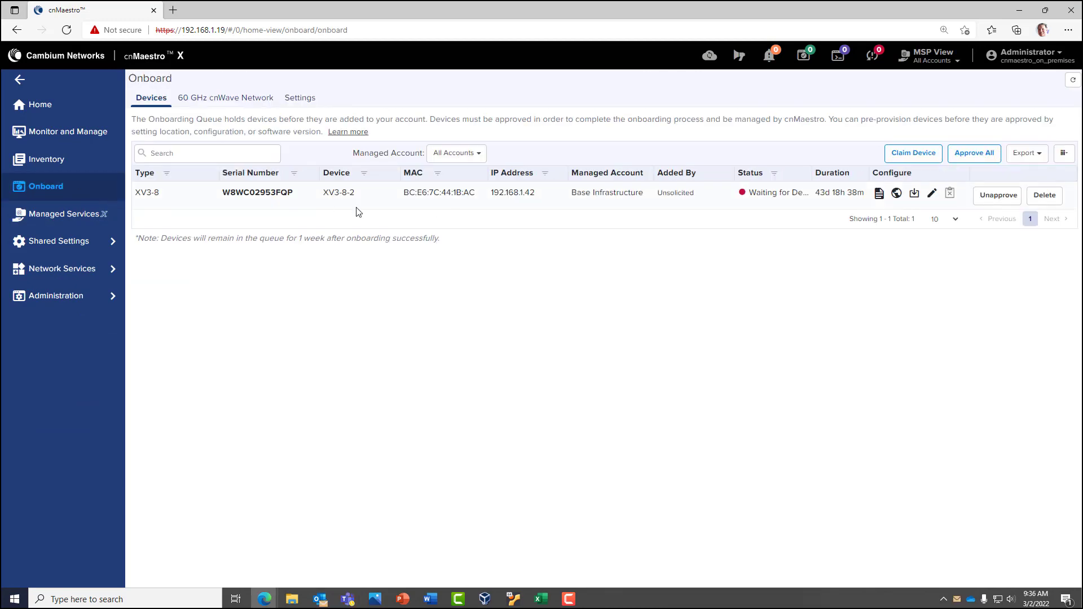
left_click(920, 160)
left_click(684, 155)
left_click(500, 285)
left_click(430, 316)
type("b4:a2:5c:00:71:18")
left_click(438, 341)
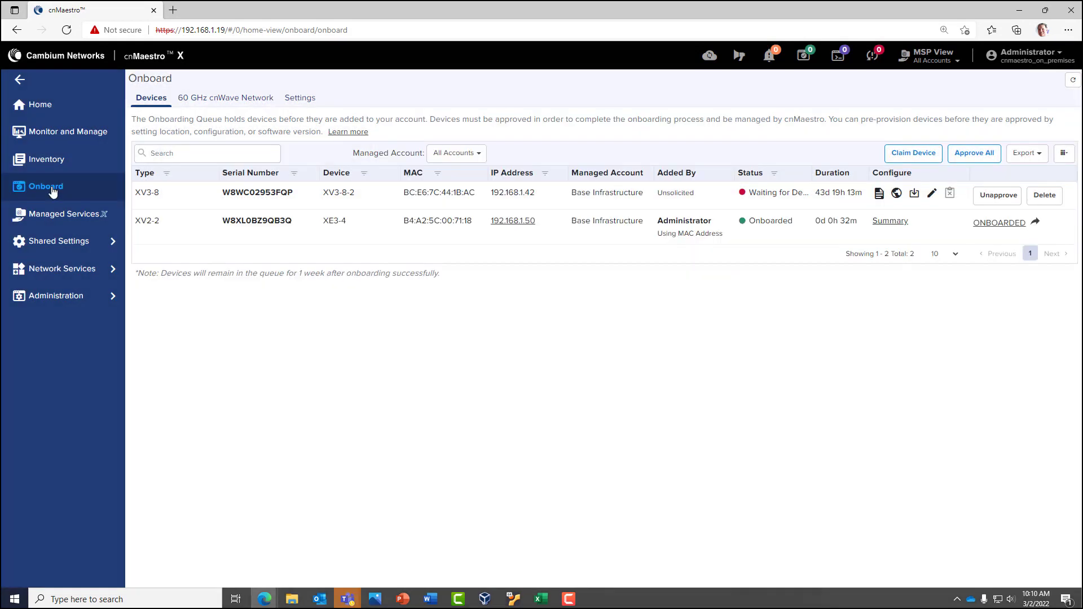
Step: Open the configuration of the onboarded XE3-4 access point from its monitoring dashboard
left_click(58, 135)
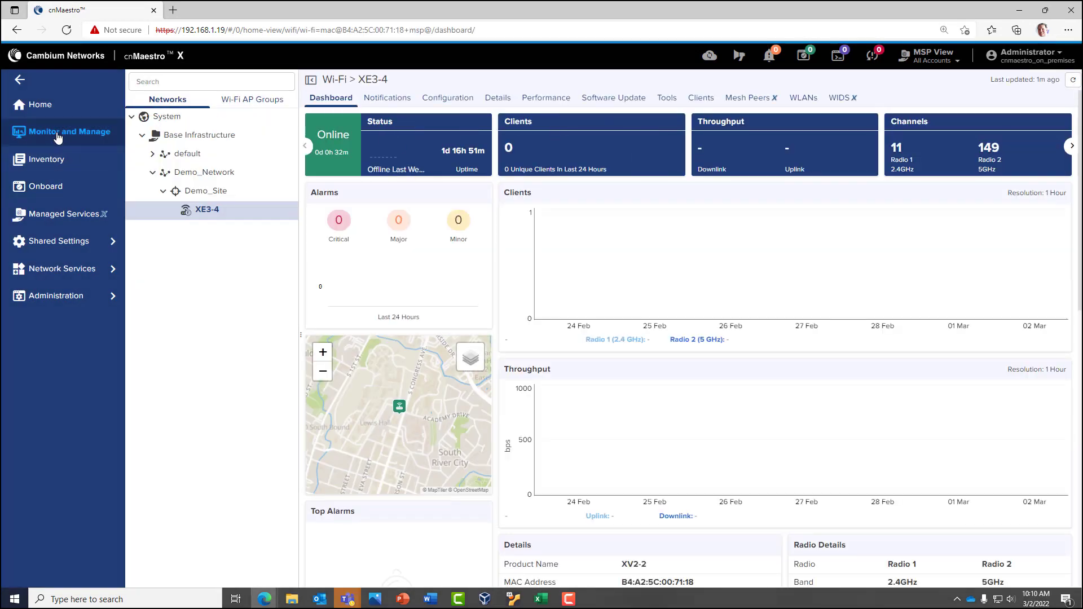
left_click(451, 102)
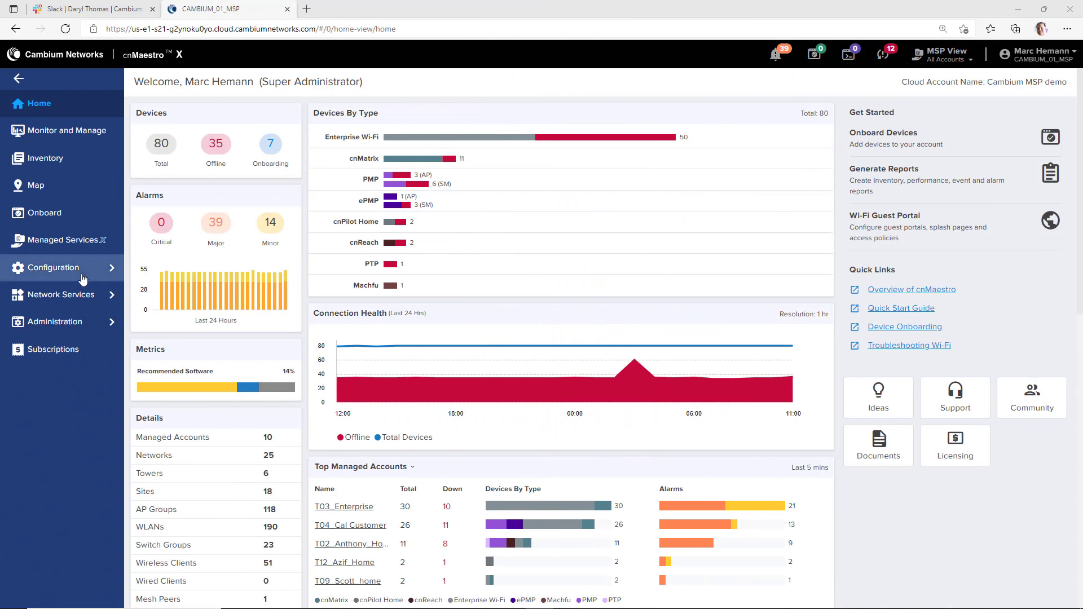
Step: Create a guest access portal named Acme_HQ_Guest under the Base Infrastructure account
left_click(62, 294)
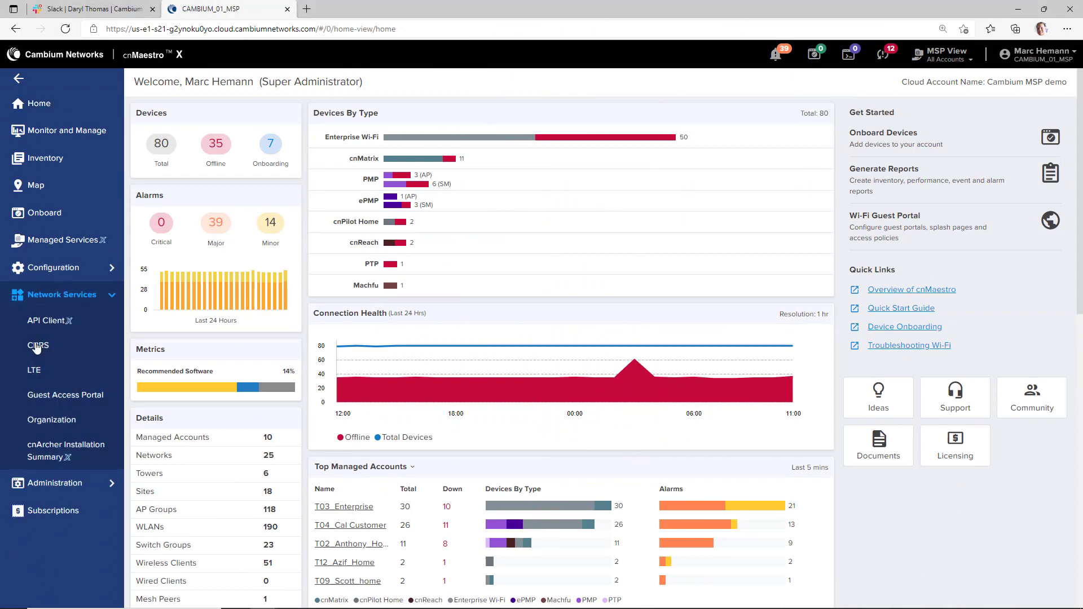
left_click(40, 395)
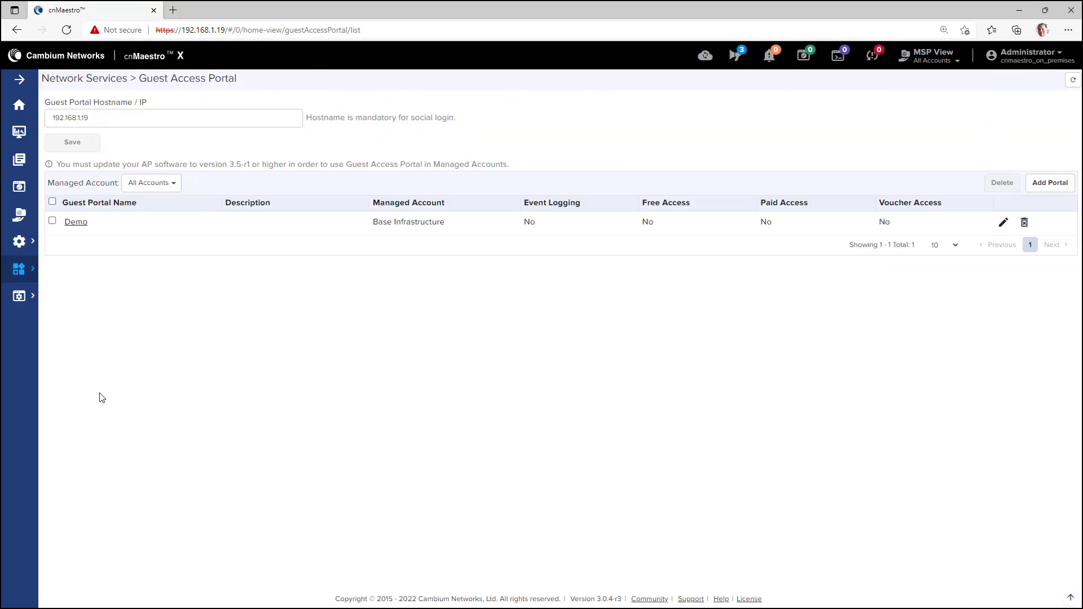
left_click(1041, 191)
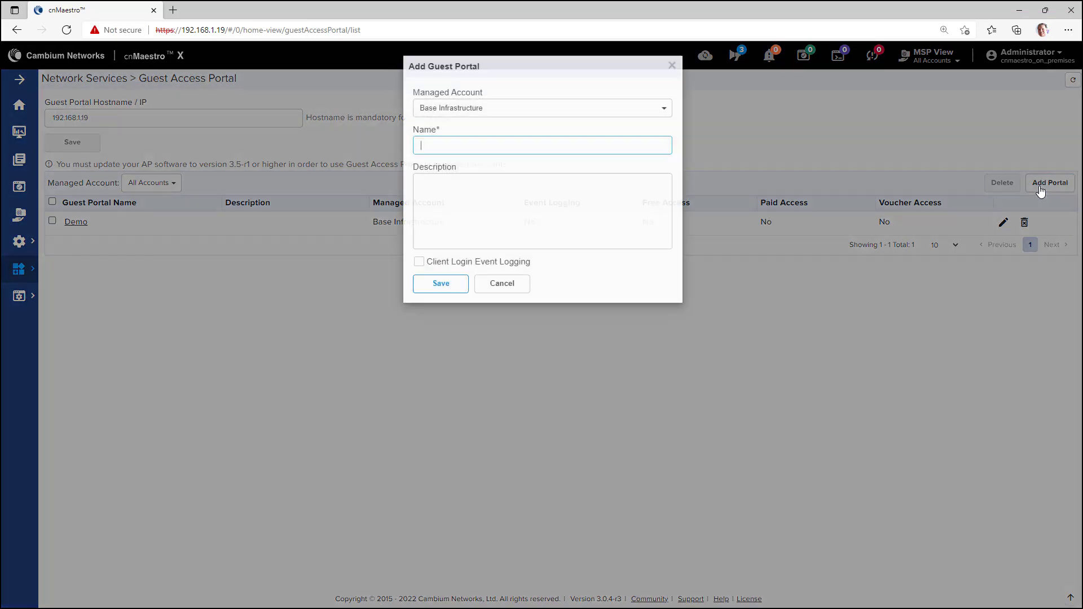
type("Acme_HQ_Guest")
left_click(571, 187)
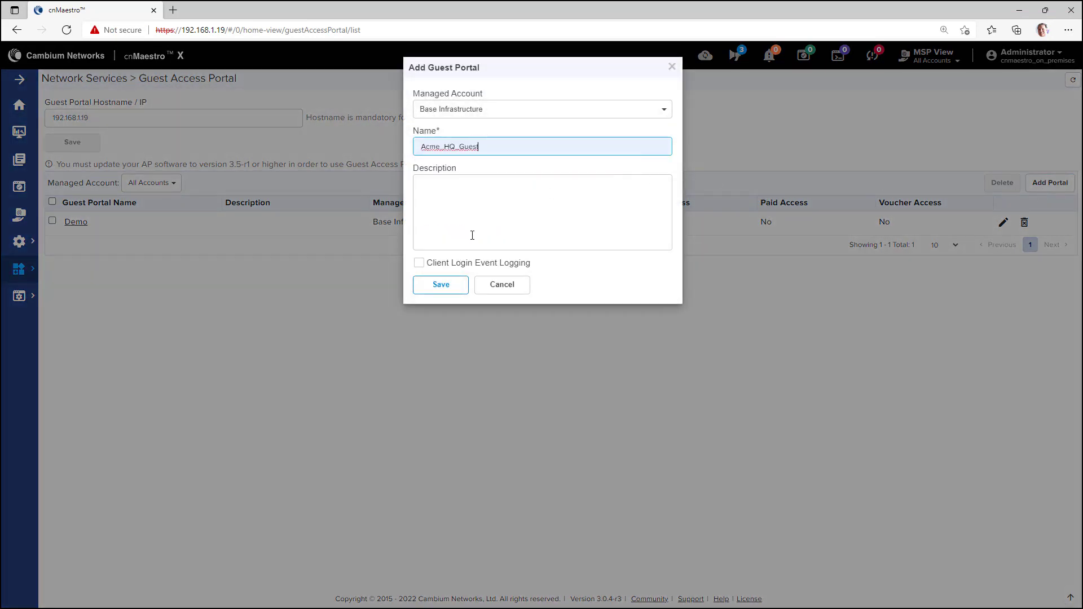
left_click(442, 284)
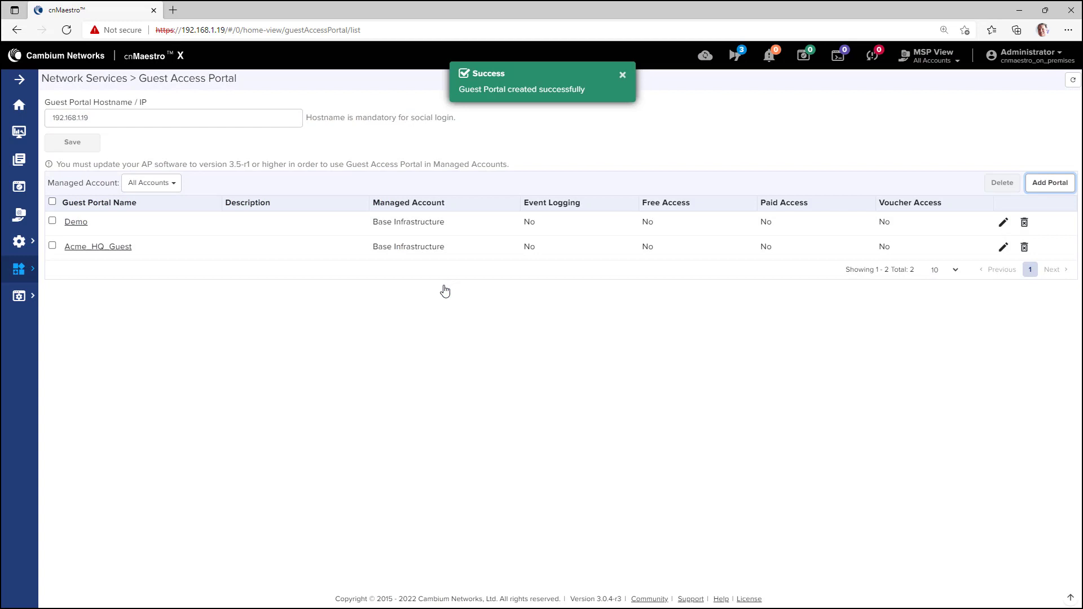
Step: Open the Acme_HQ_Guest portal's splash page, try the Beach and Coffee themes and settle on the Hotel theme
left_click(116, 249)
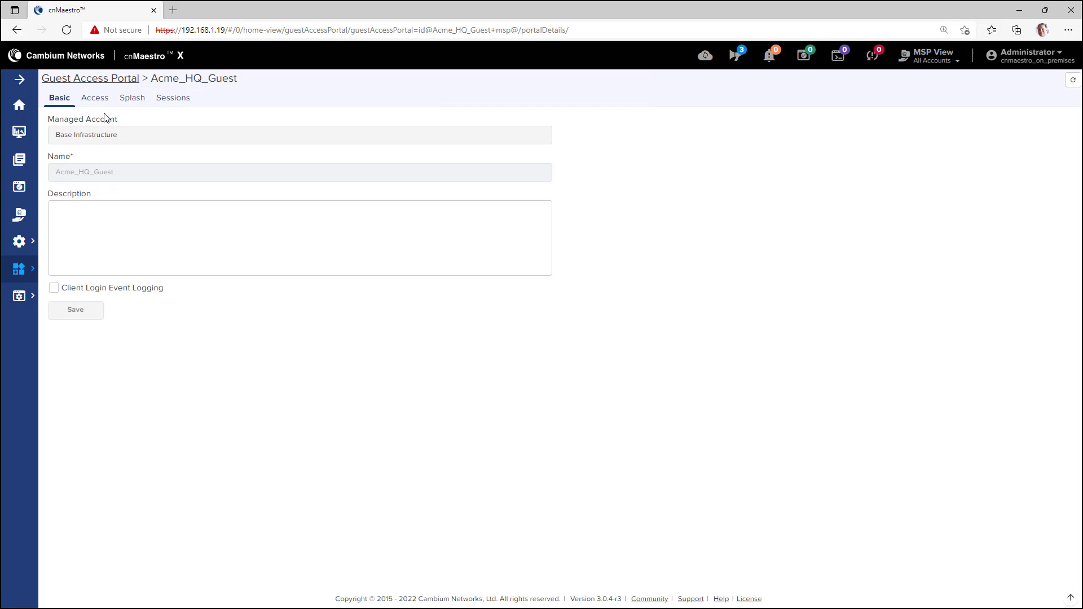
left_click(132, 99)
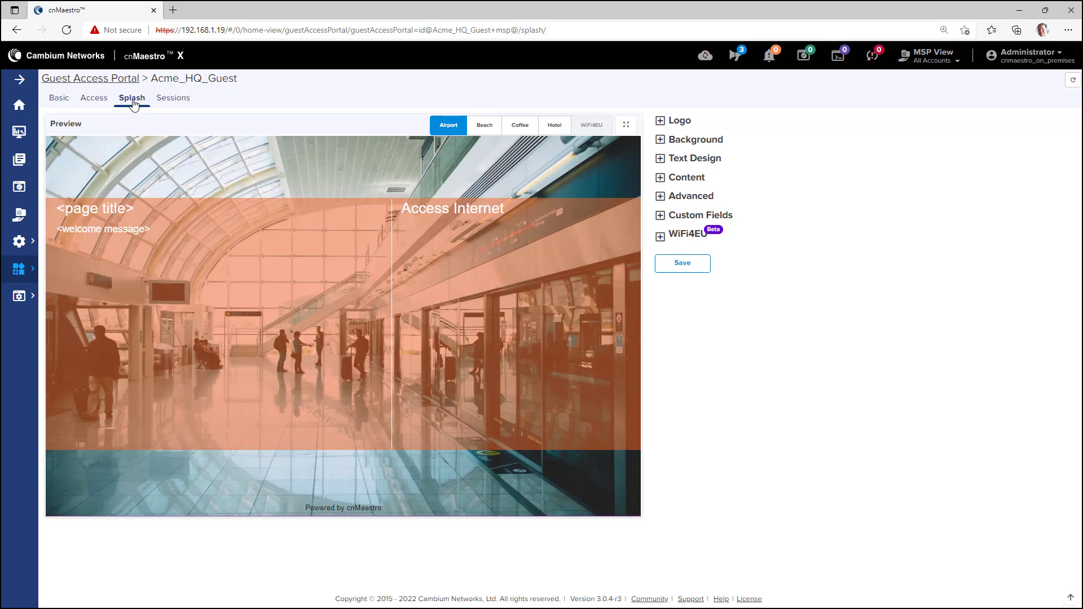
left_click(487, 127)
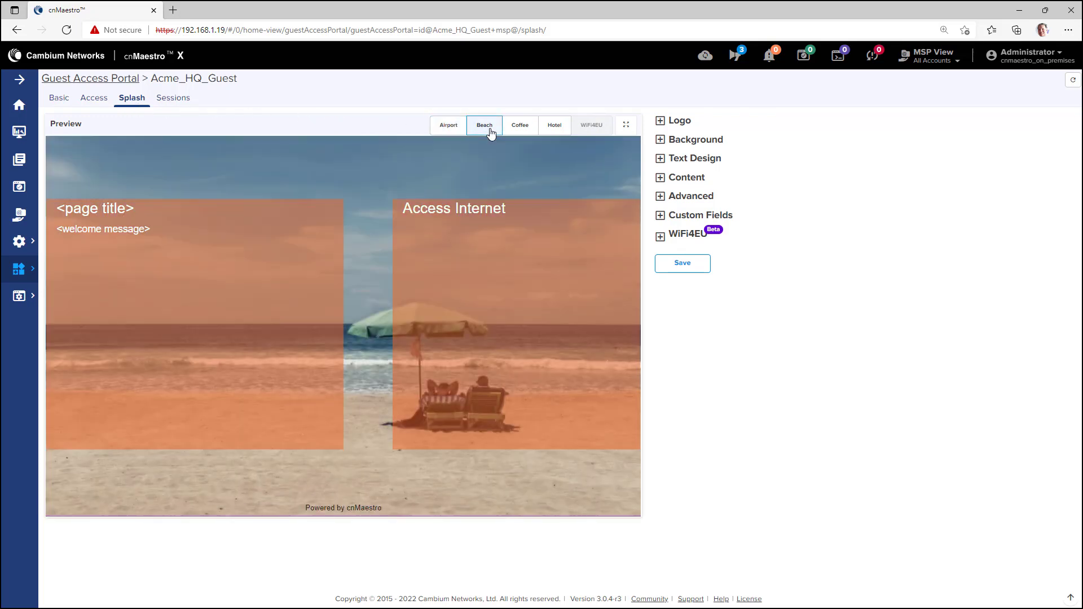
left_click(524, 131)
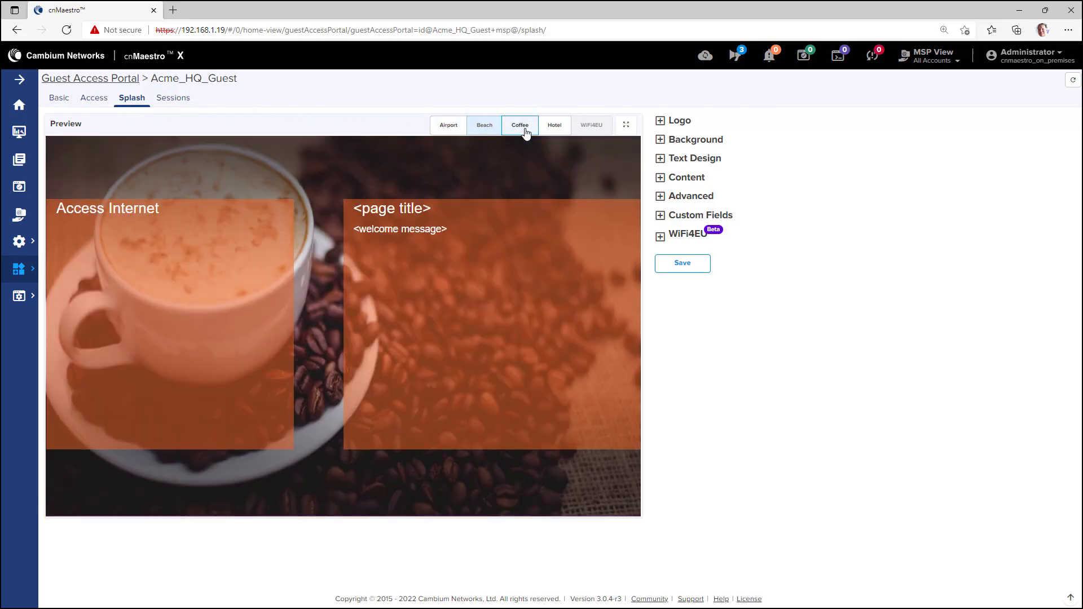
left_click(552, 133)
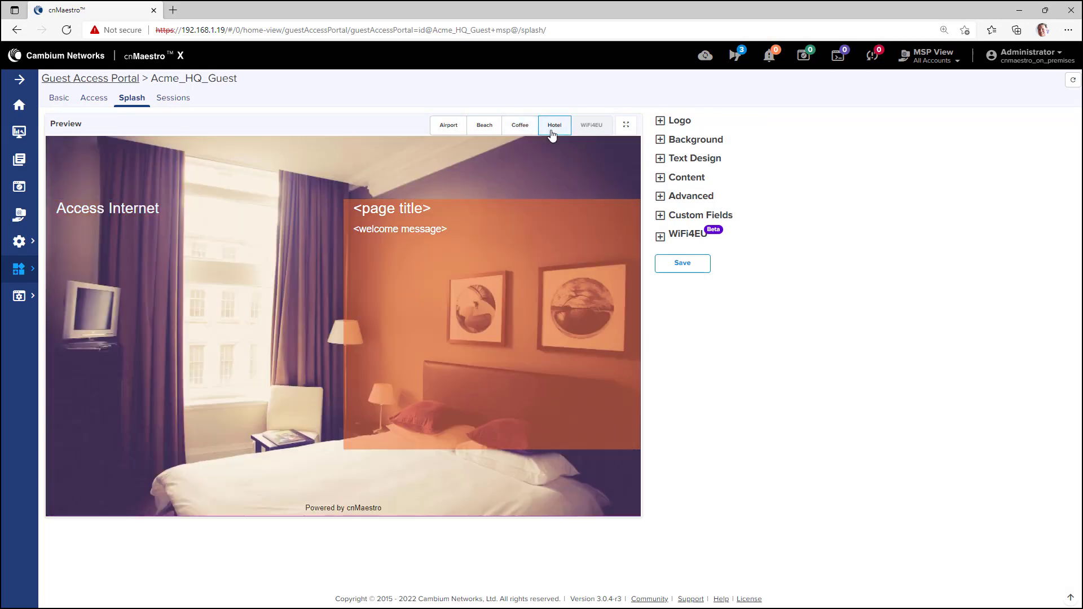
Step: Upload acme.png as the splash page logo and an office building photo as its background image
left_click(660, 121)
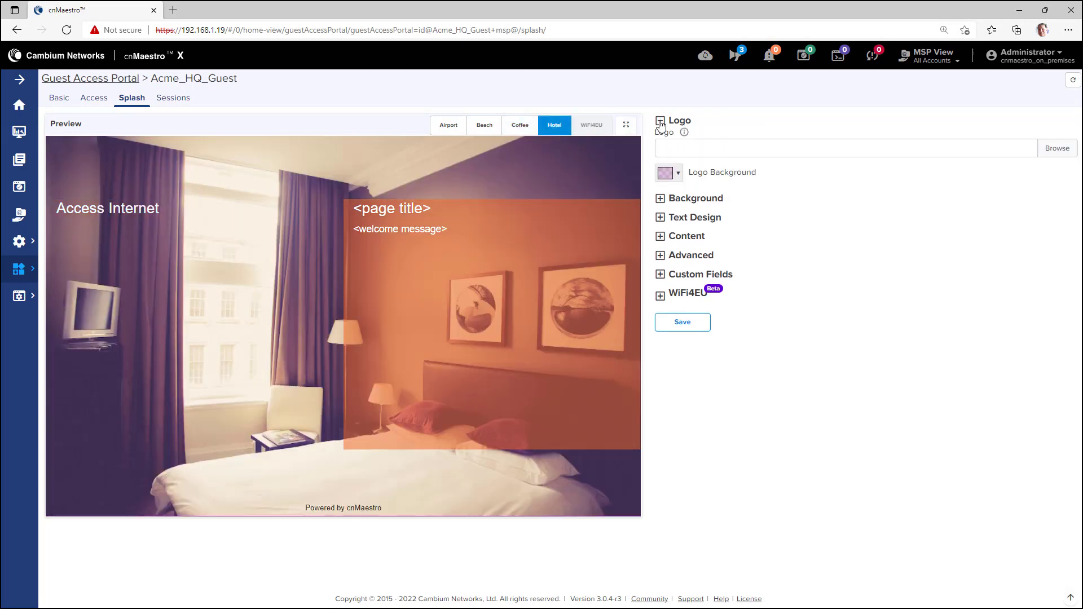
left_click(1057, 148)
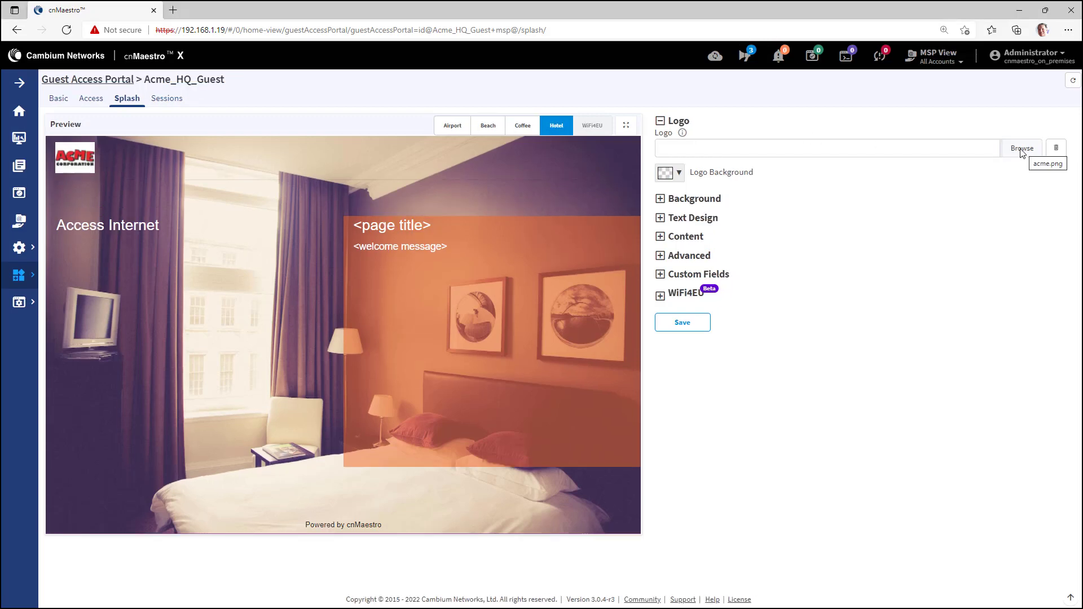
left_click(661, 199)
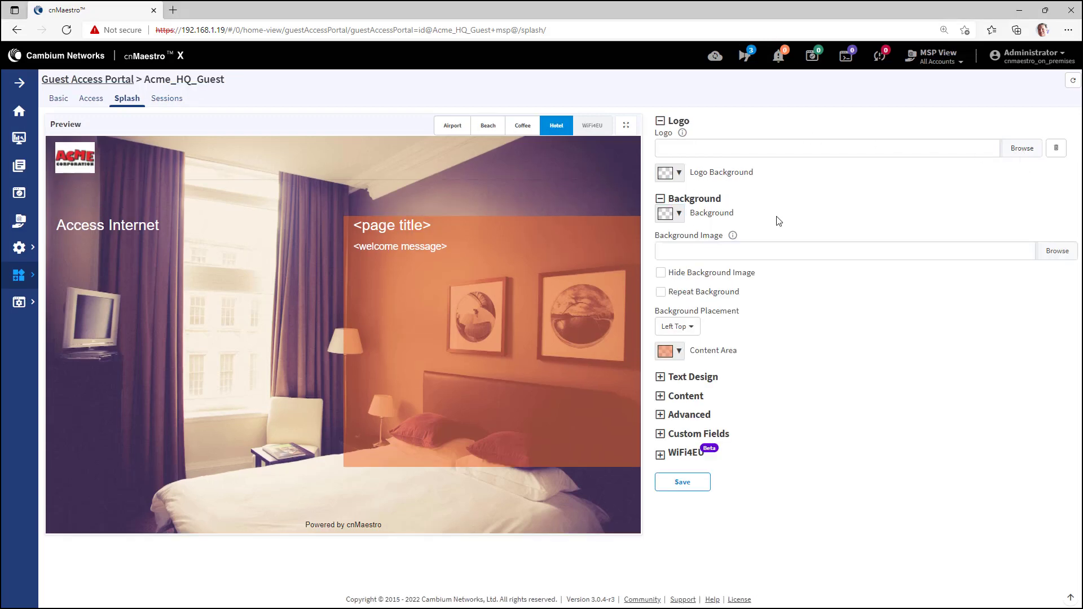
left_click(1050, 251)
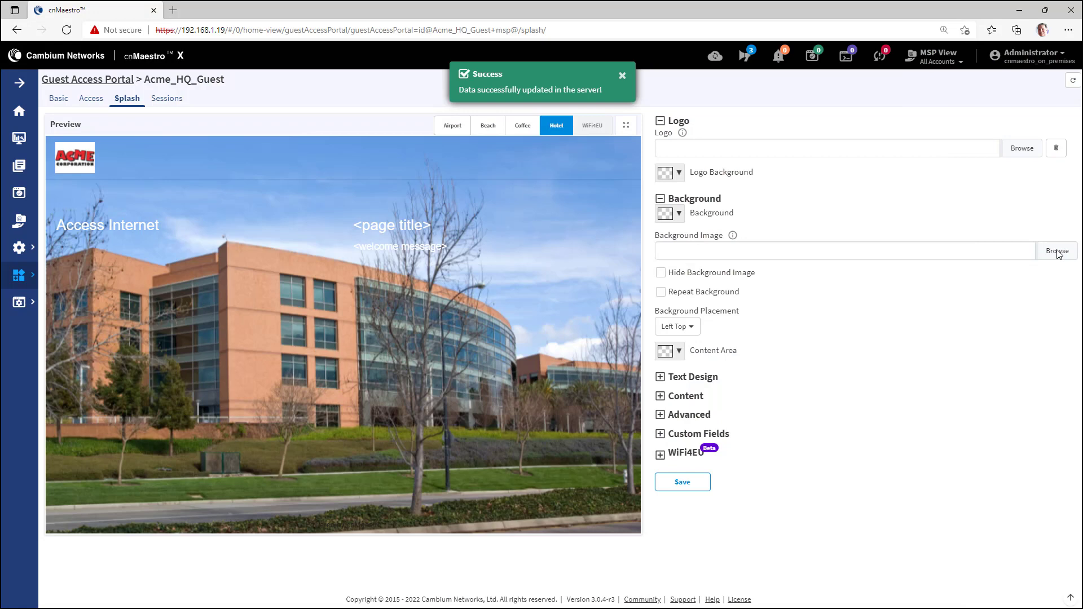
Step: Set the splash page title to Acme Corporation, the message to Guest Premium Internet Service and the login title to Rocket Speeds
left_click(661, 397)
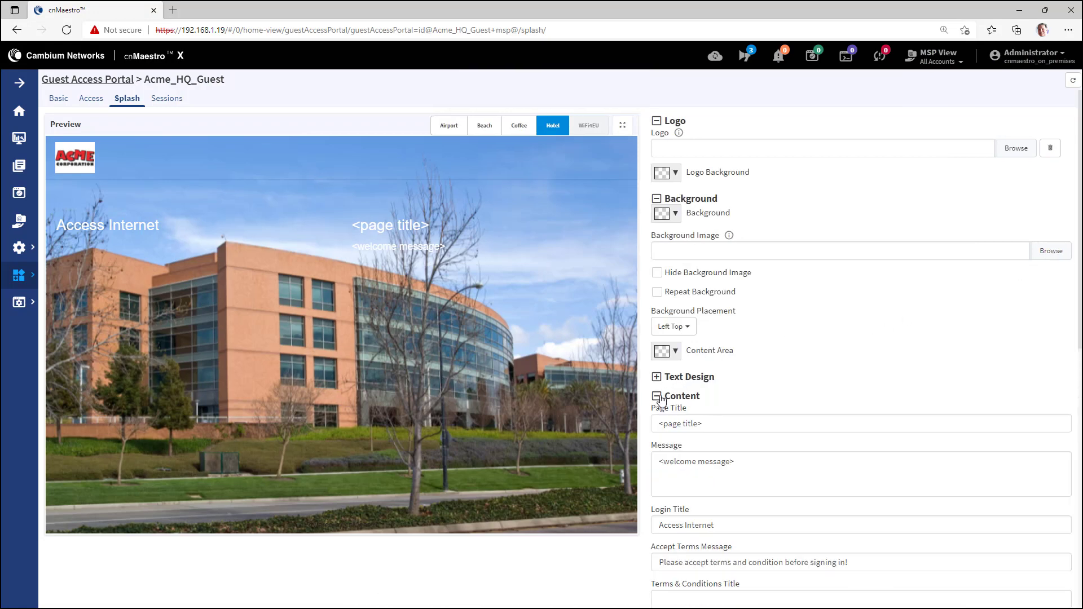
left_click_drag(705, 424, 637, 430)
type("Acme Corporation")
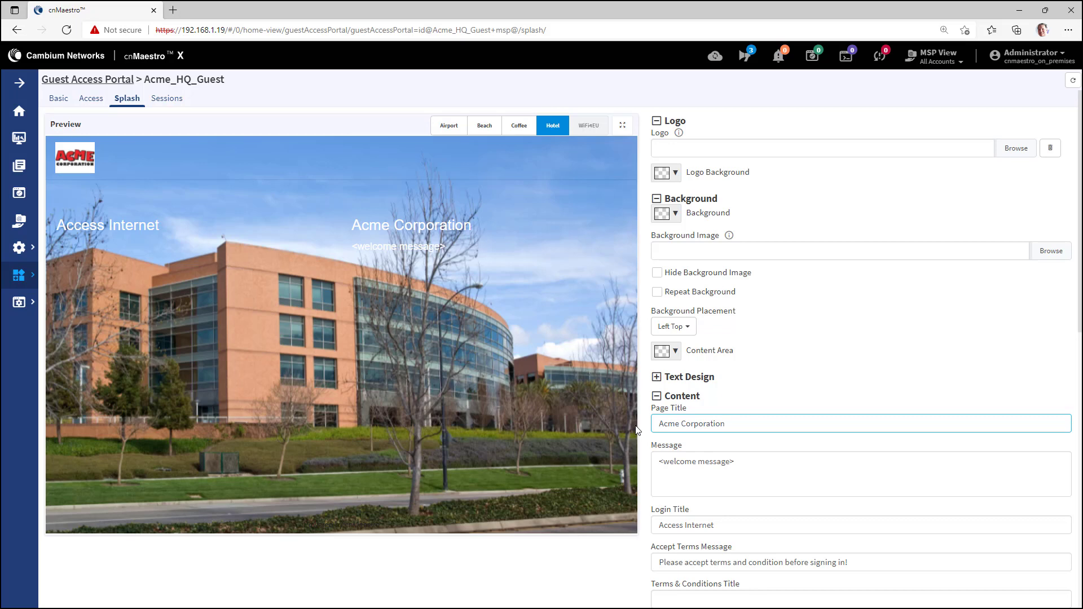
left_click_drag(734, 462, 640, 461)
type("Guest Premium Internet Service")
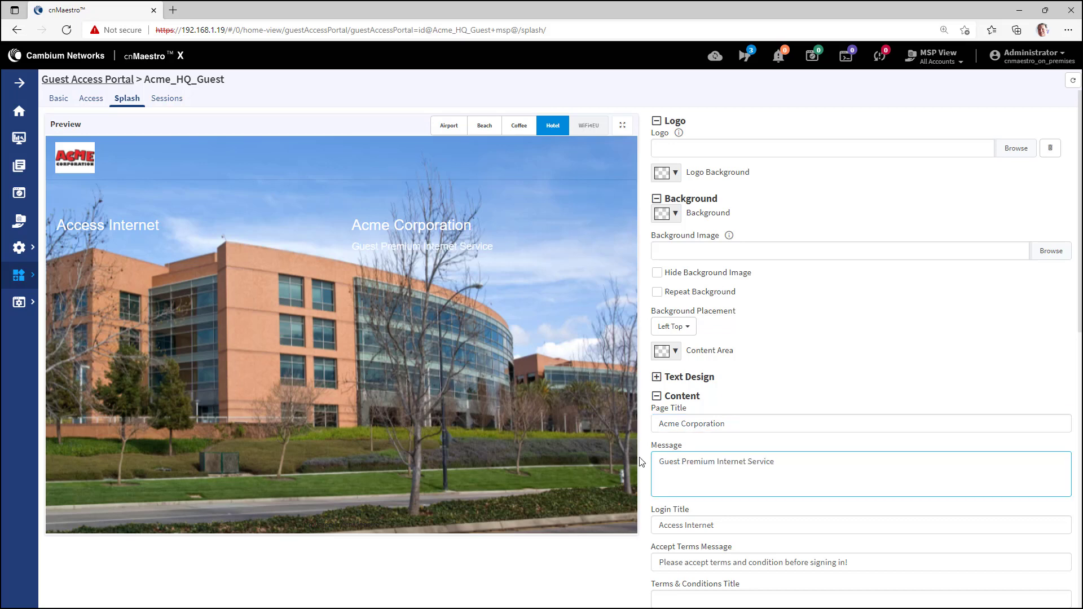
left_click_drag(715, 525, 642, 525)
type("Rocket Speeds")
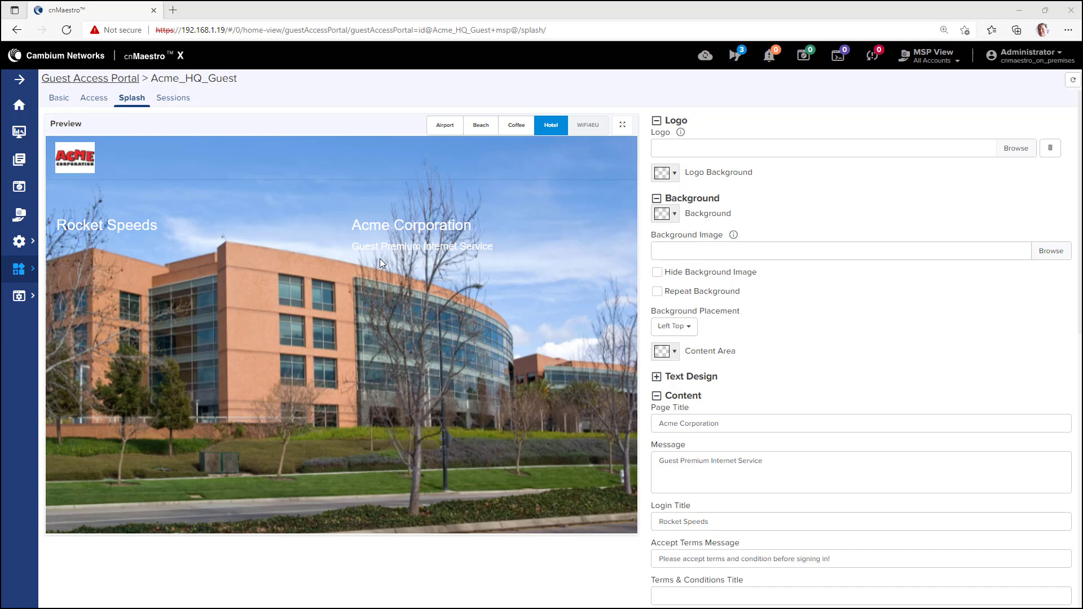
Step: Review the guest portal's free, paid and voucher access settings
left_click(93, 99)
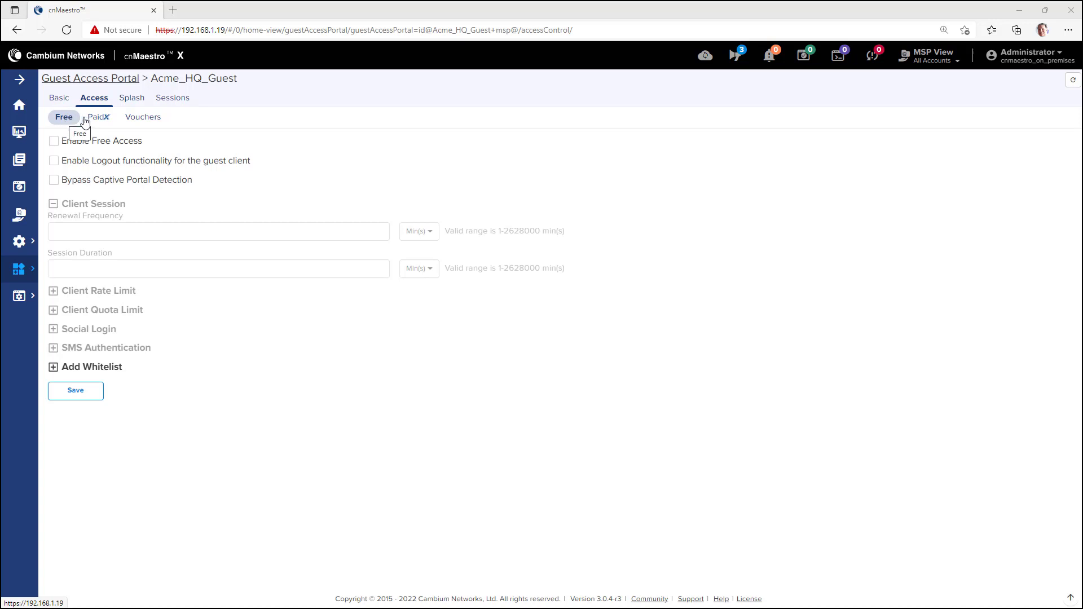
left_click(105, 120)
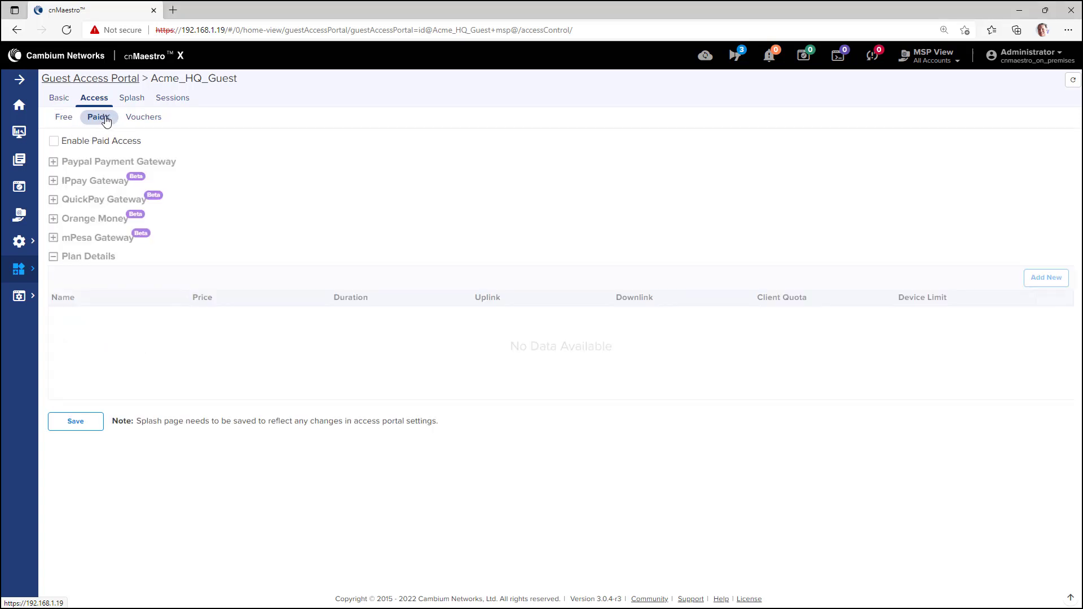
left_click(143, 118)
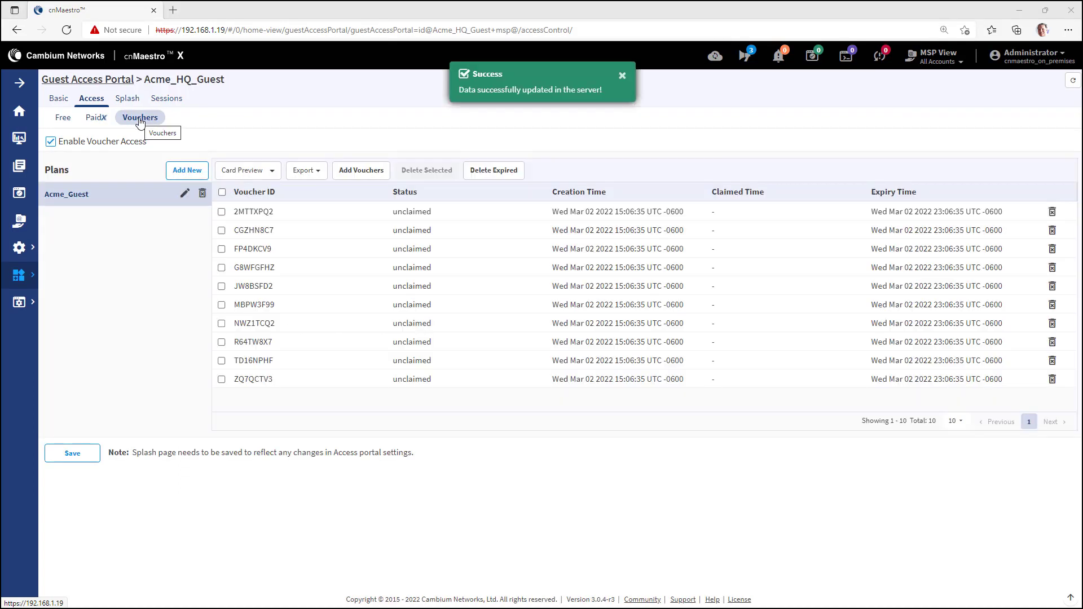
Step: Enable paid access through the PayPal gateway with its PDT identity token, save the access settings and return to the splash page
left_click(95, 119)
left_click(54, 142)
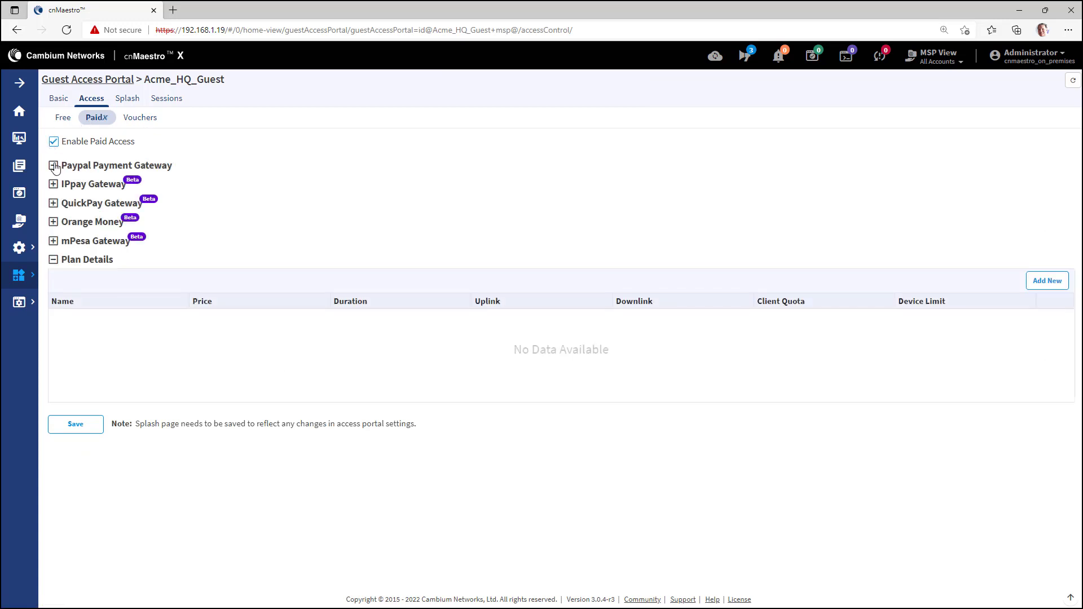
left_click(53, 166)
left_click(54, 181)
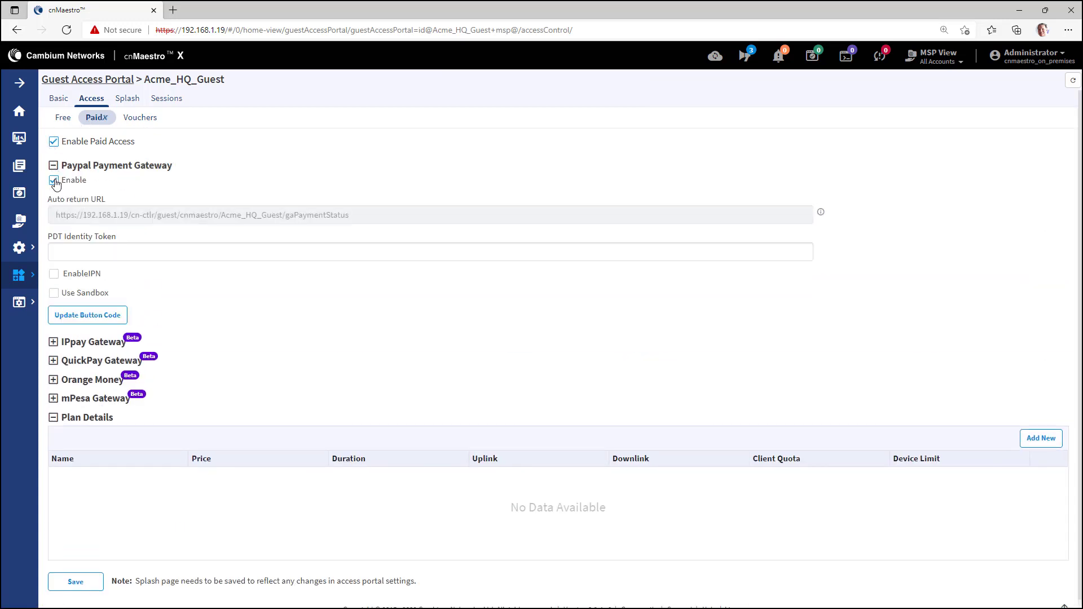
left_click(70, 252)
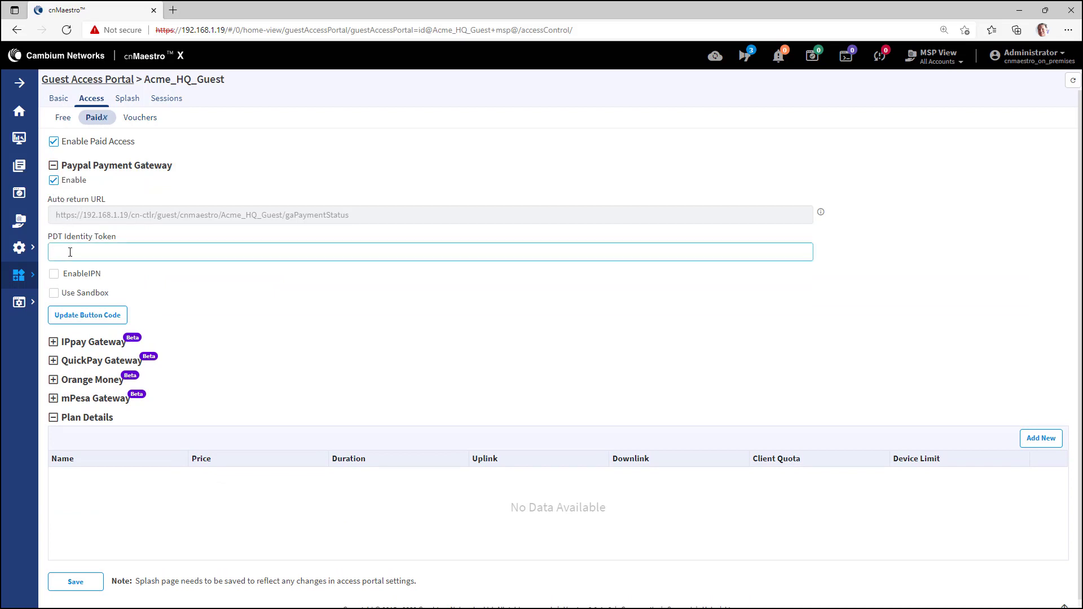
type("YourPaypalToken")
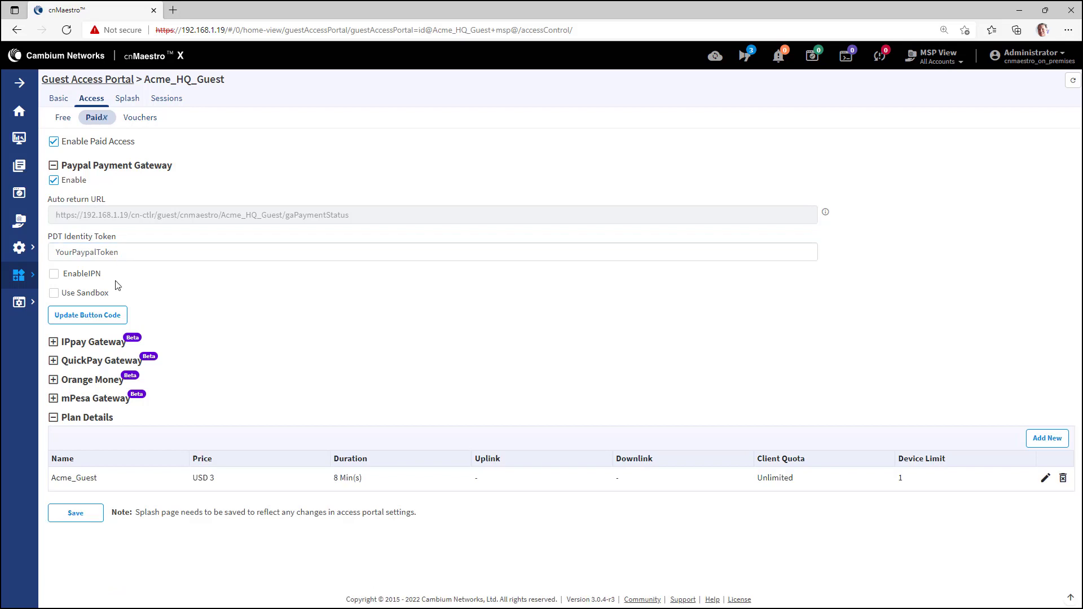
left_click(87, 515)
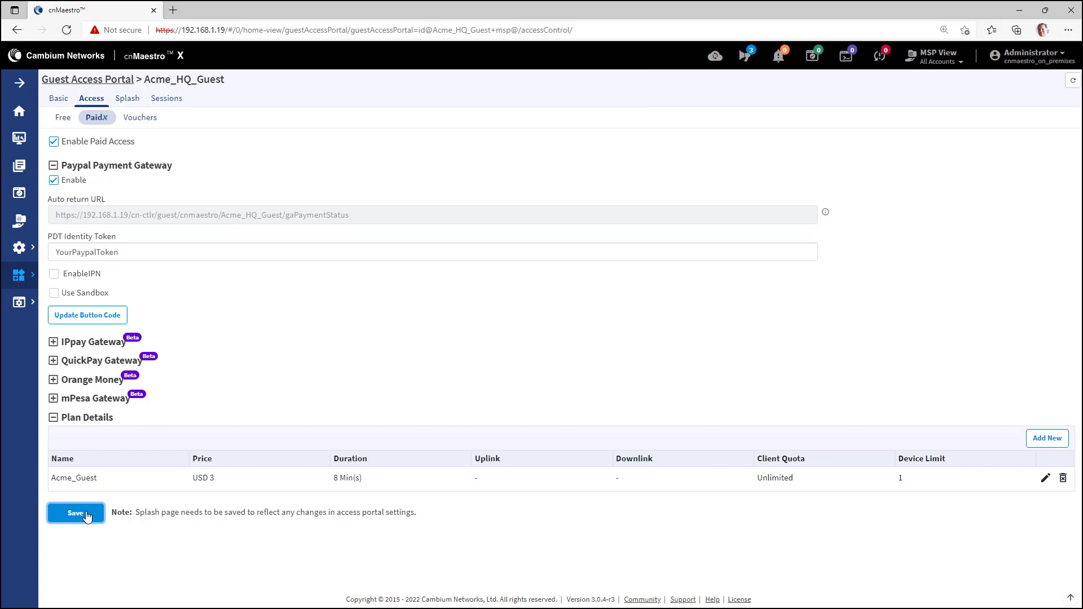
left_click(127, 100)
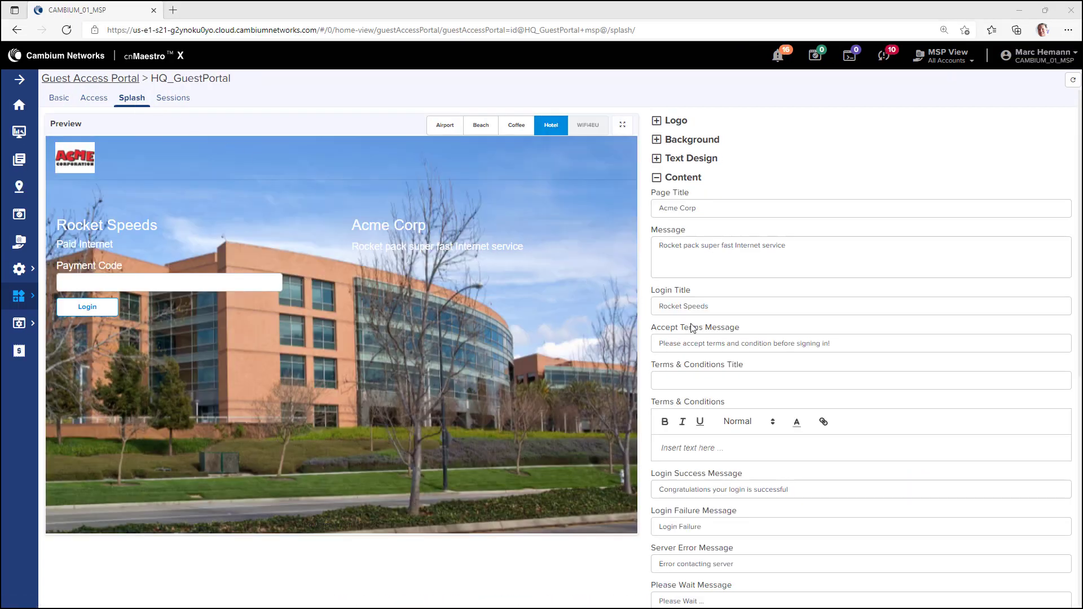
Step: Set the splash page's paid label to We accept Paypal and its payment code label to Paypal Code
scroll(724, 350, "down", 2)
scroll(724, 350, "down", 4)
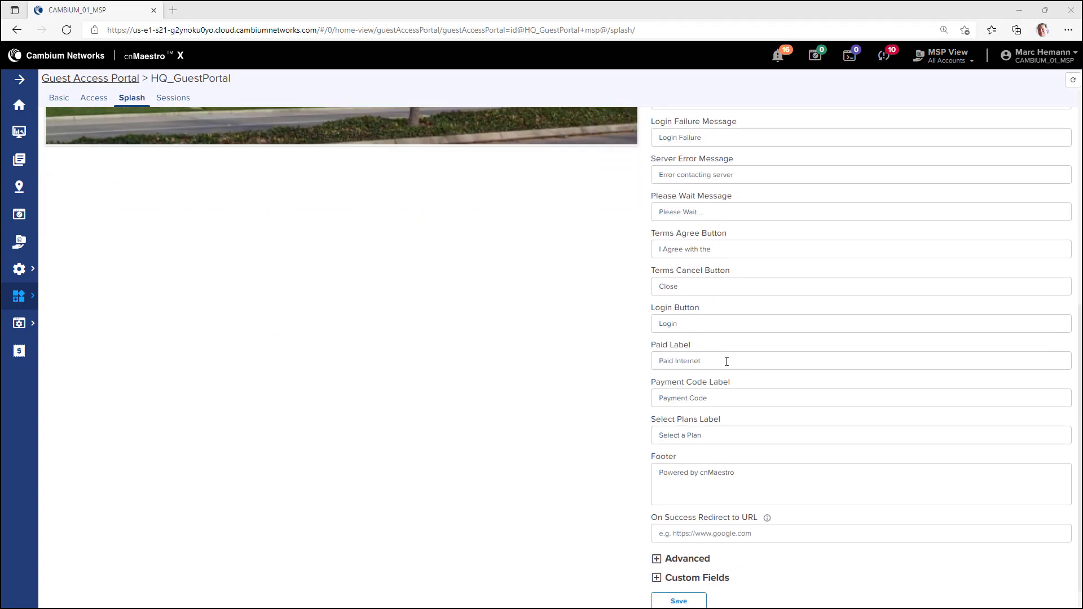
triple_click(727, 361)
type("We accept Paypal")
key("Tab")
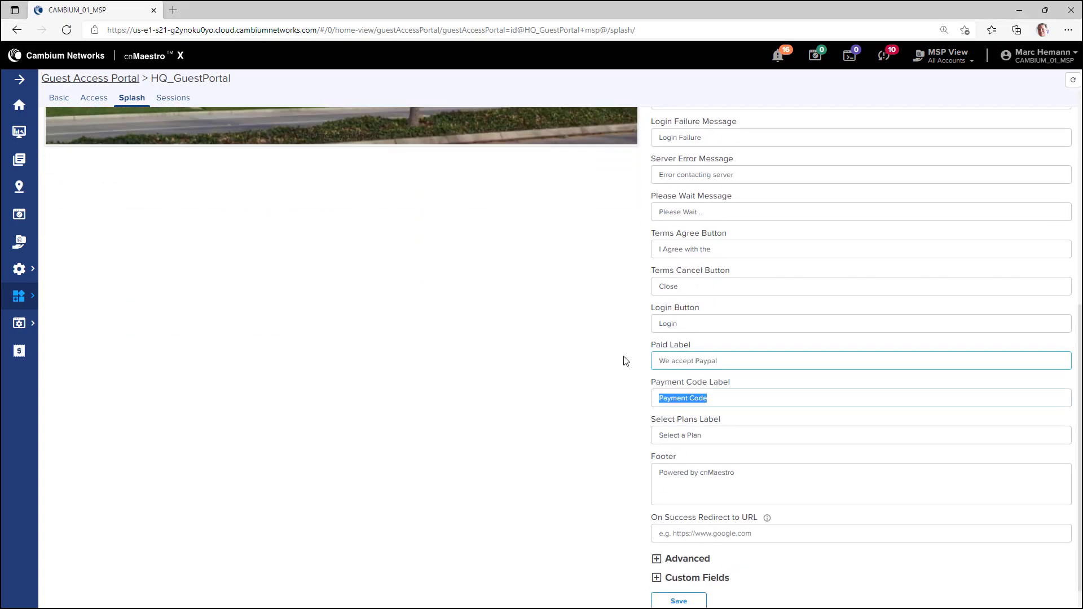
type("Paypal code")
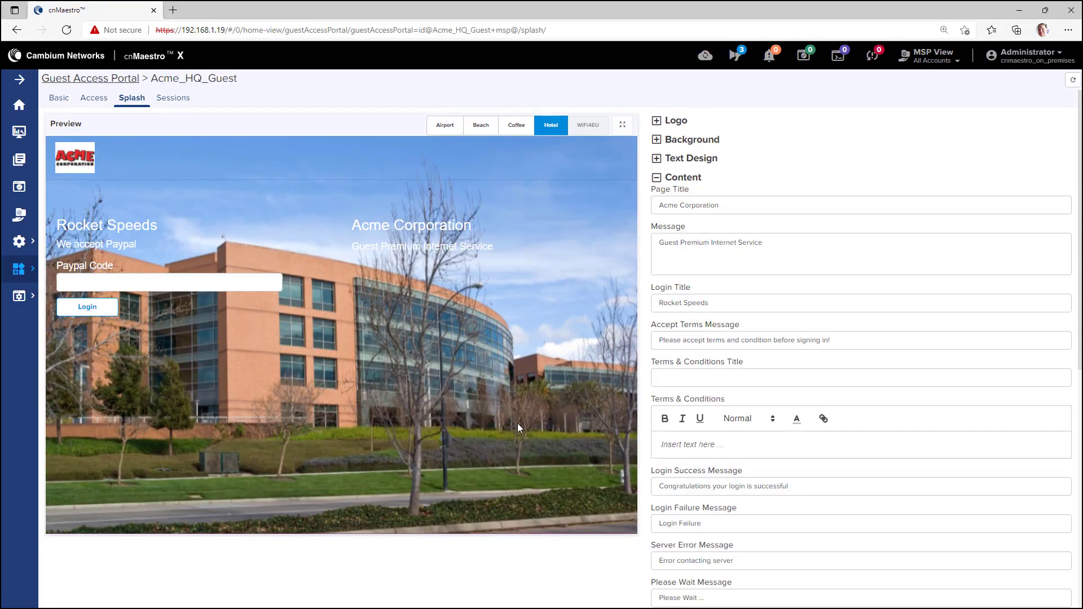
left_click(165, 99)
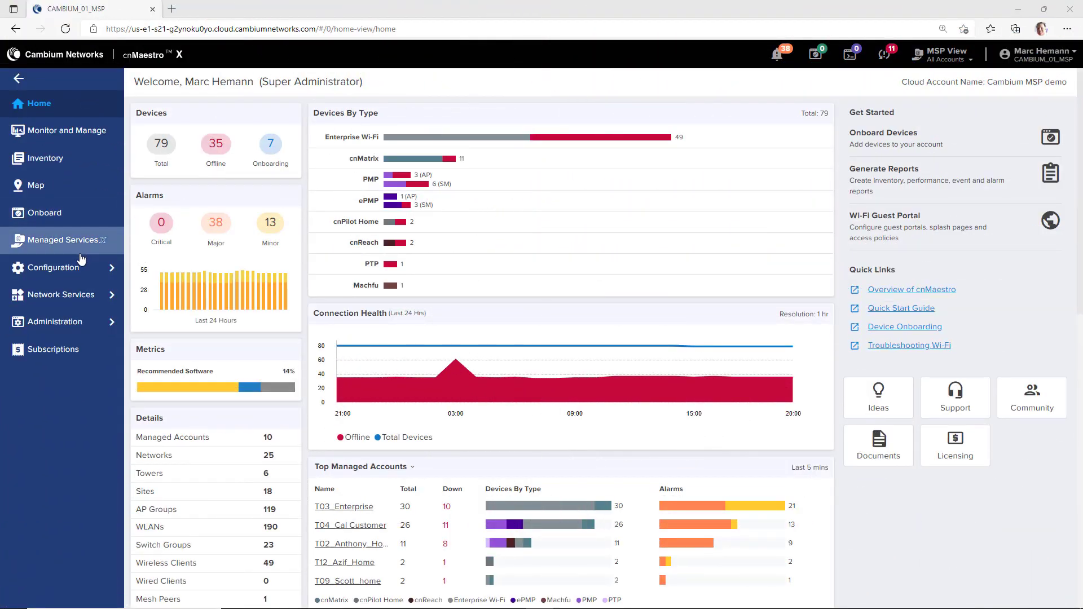
Step: Open the ePSK settings of the epsk-cnMaestro WLAN
left_click(79, 269)
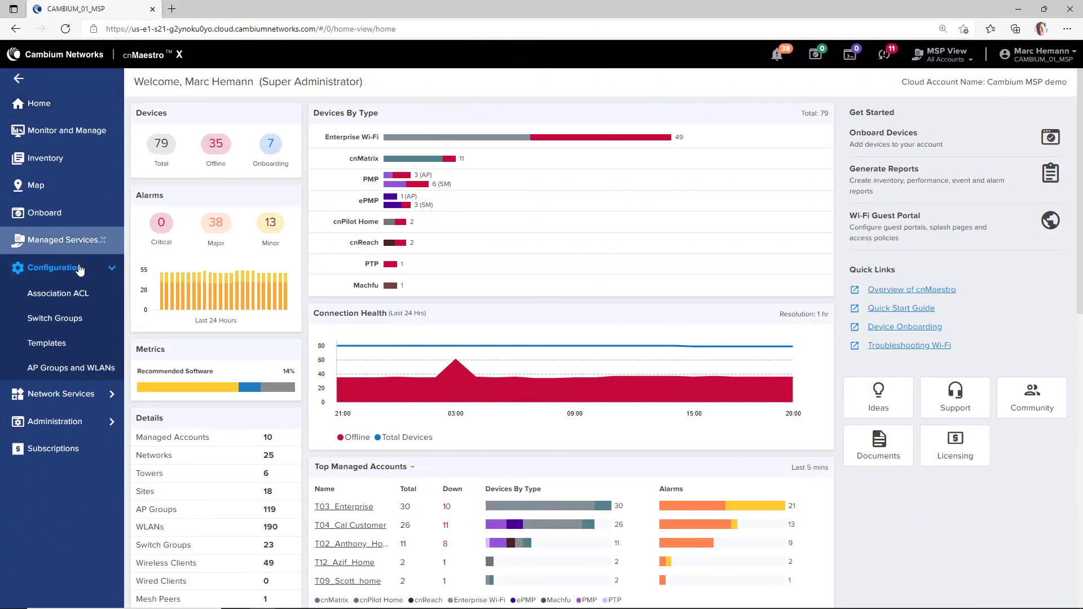
left_click(77, 370)
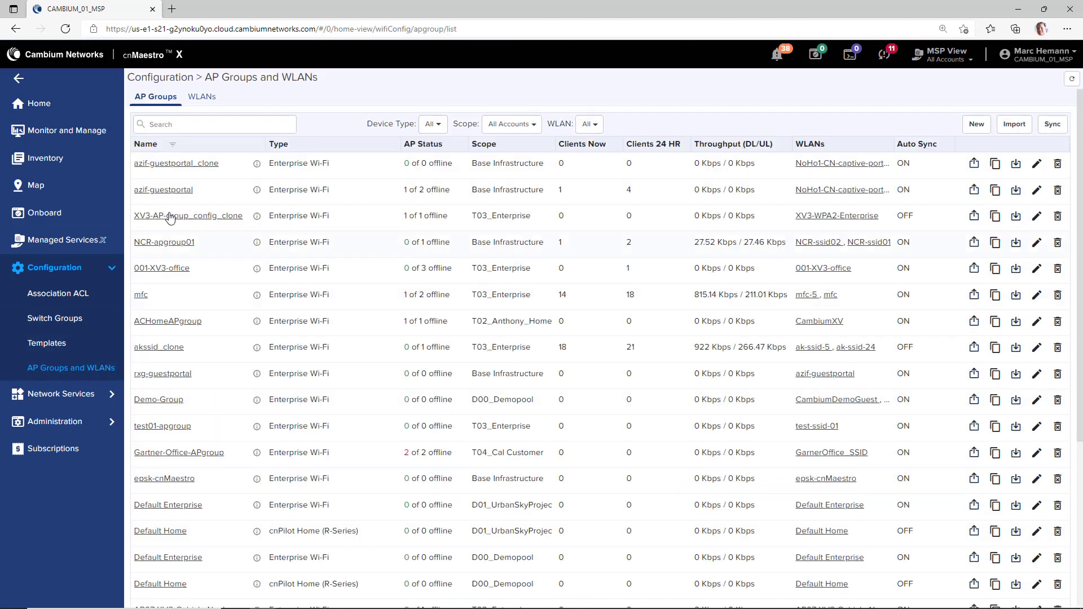
left_click(204, 99)
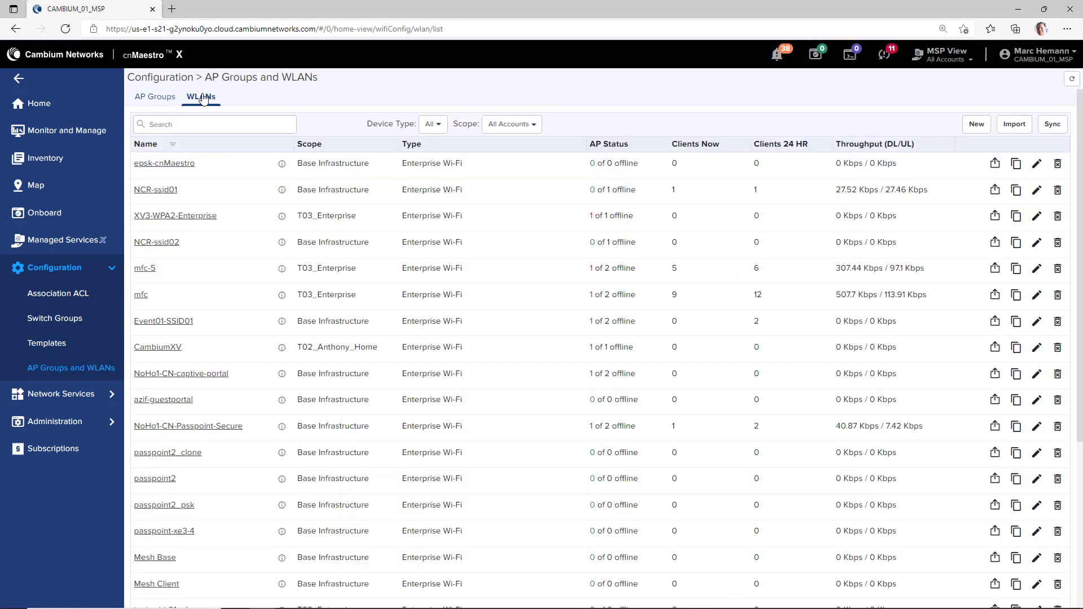
left_click(176, 165)
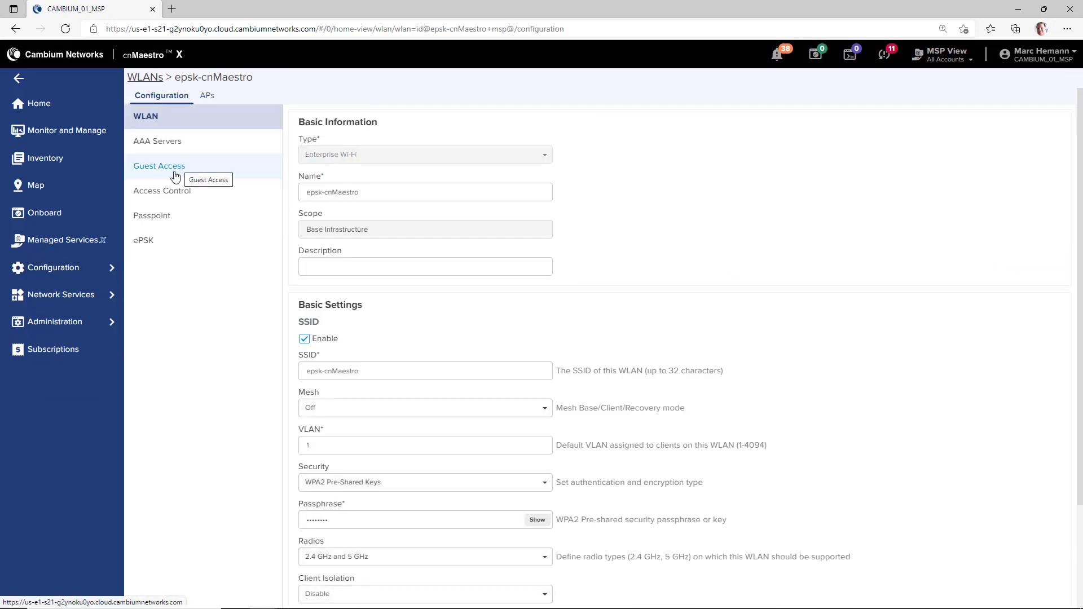
left_click(155, 247)
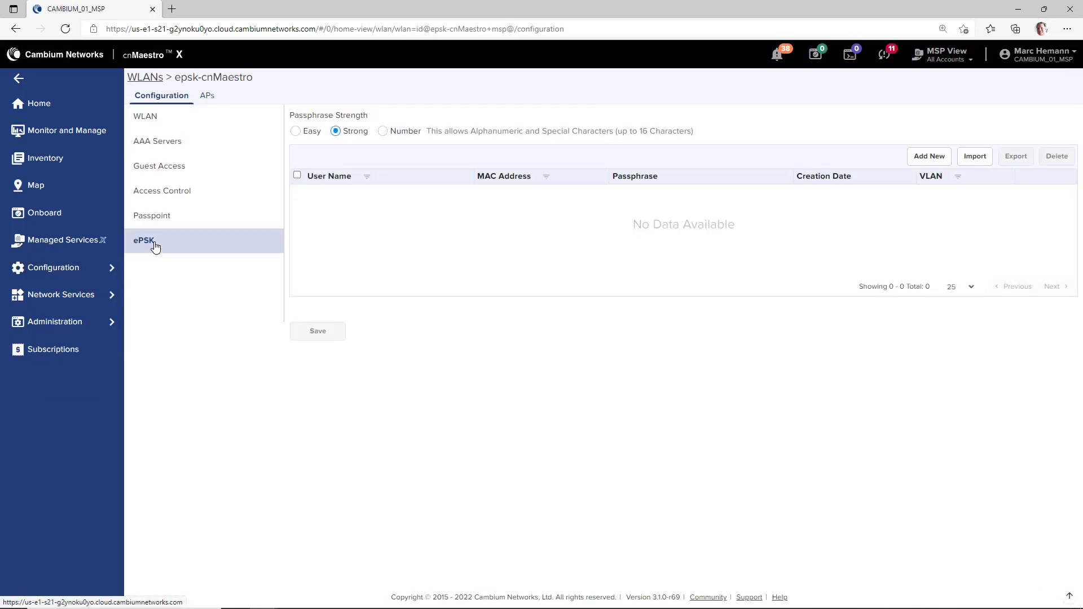
Step: Try the Easy and Strong passphrase strengths for the ePSK entries and settle on Number
left_click(296, 132)
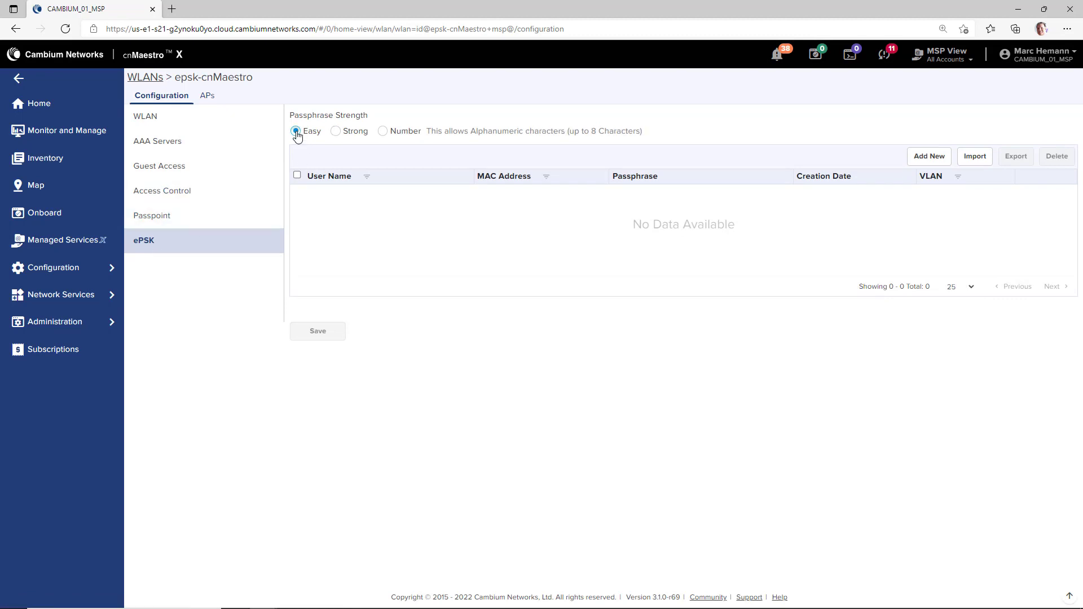
left_click(336, 132)
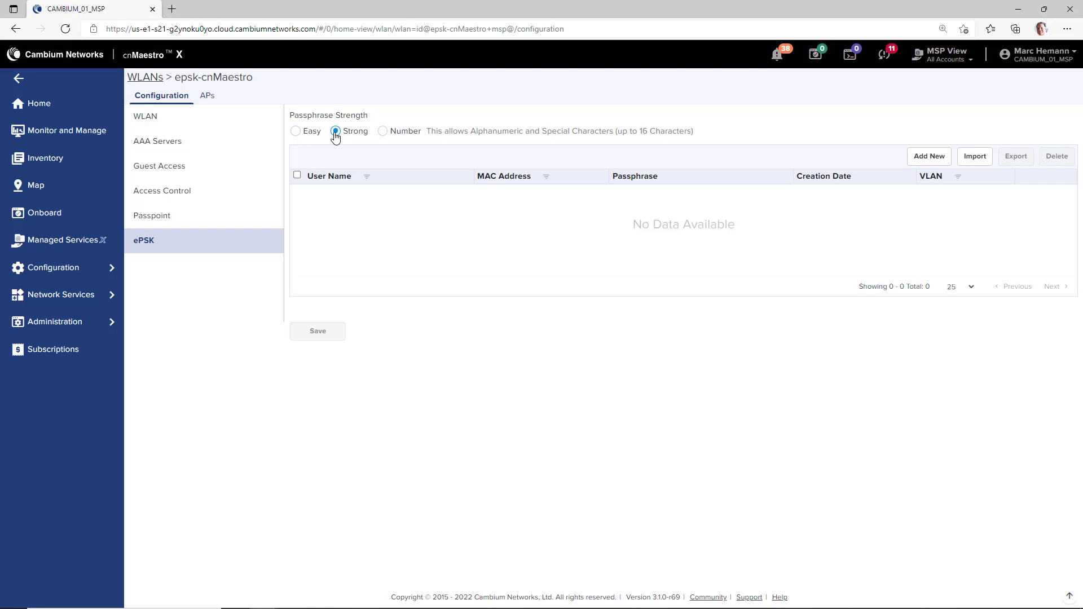
left_click(384, 132)
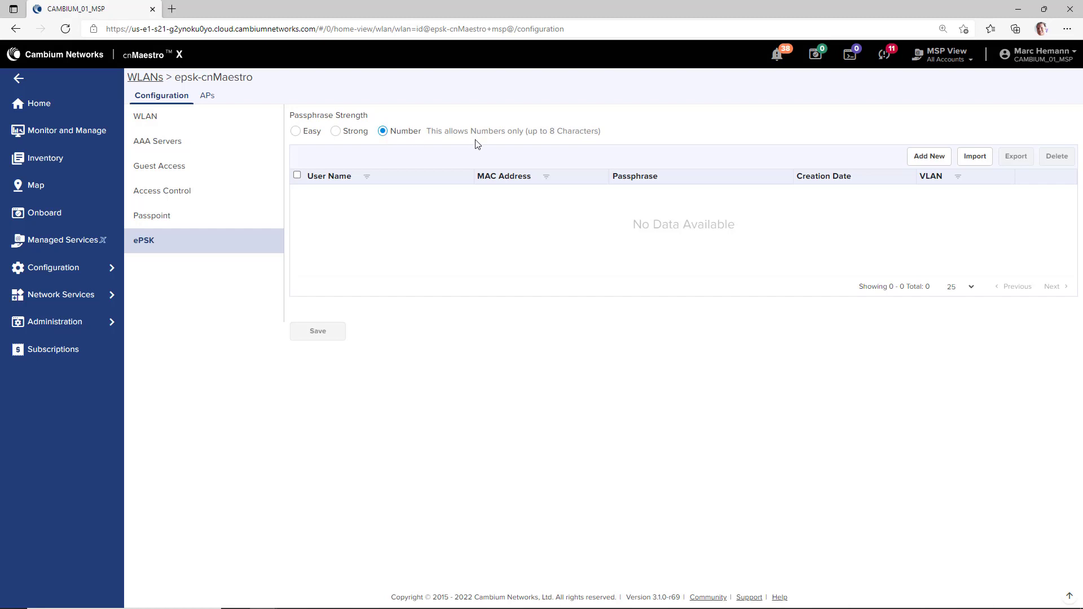
Step: Bulk-add 25 ePSK entries with the user name prefix Contractor on VLAN 20
left_click(922, 161)
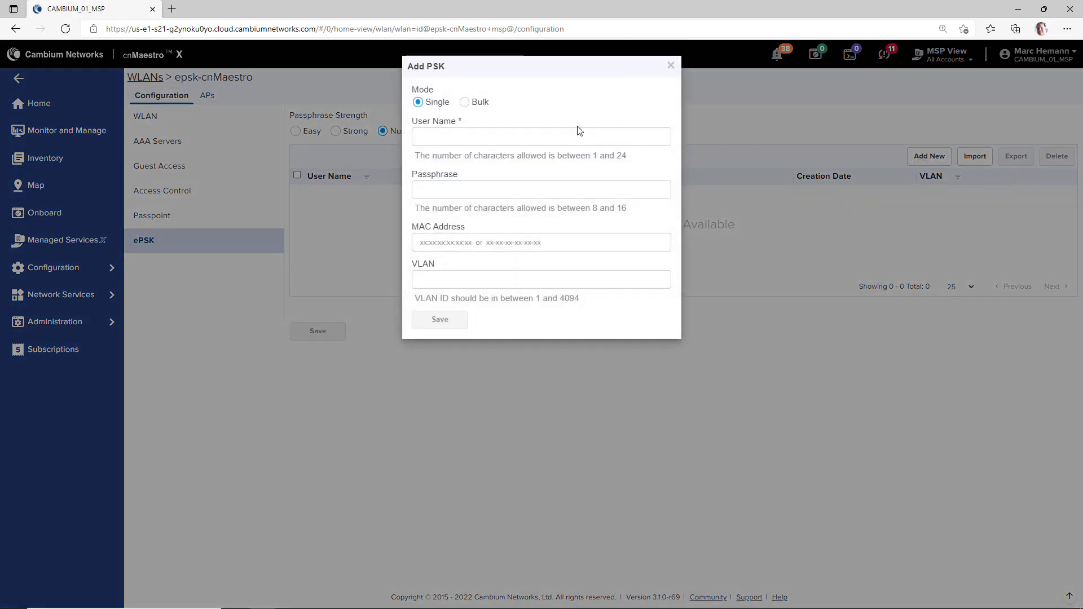
left_click(462, 106)
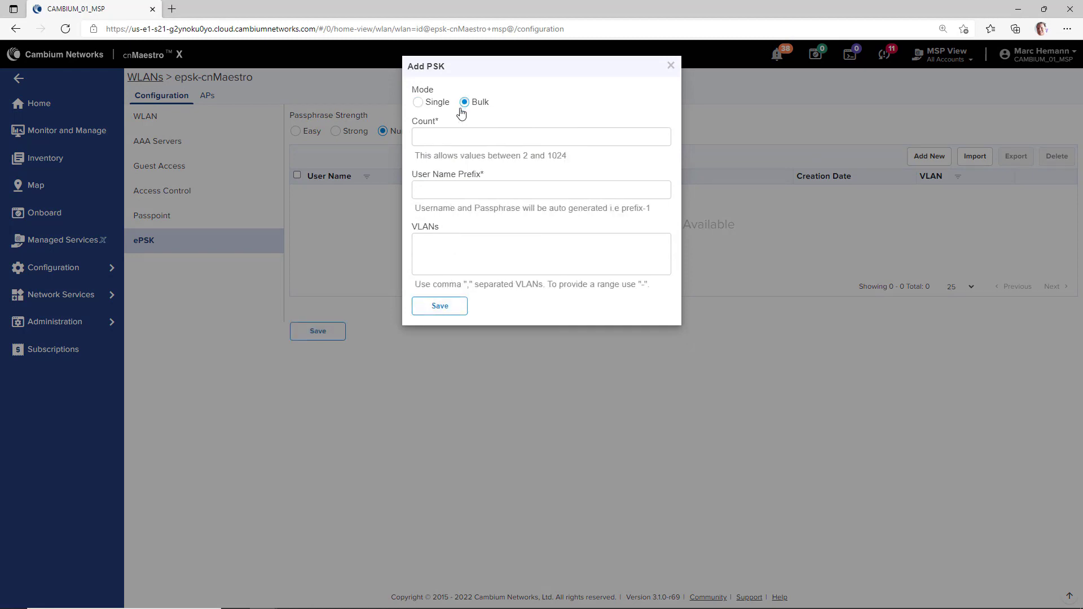
left_click(451, 137)
type("25")
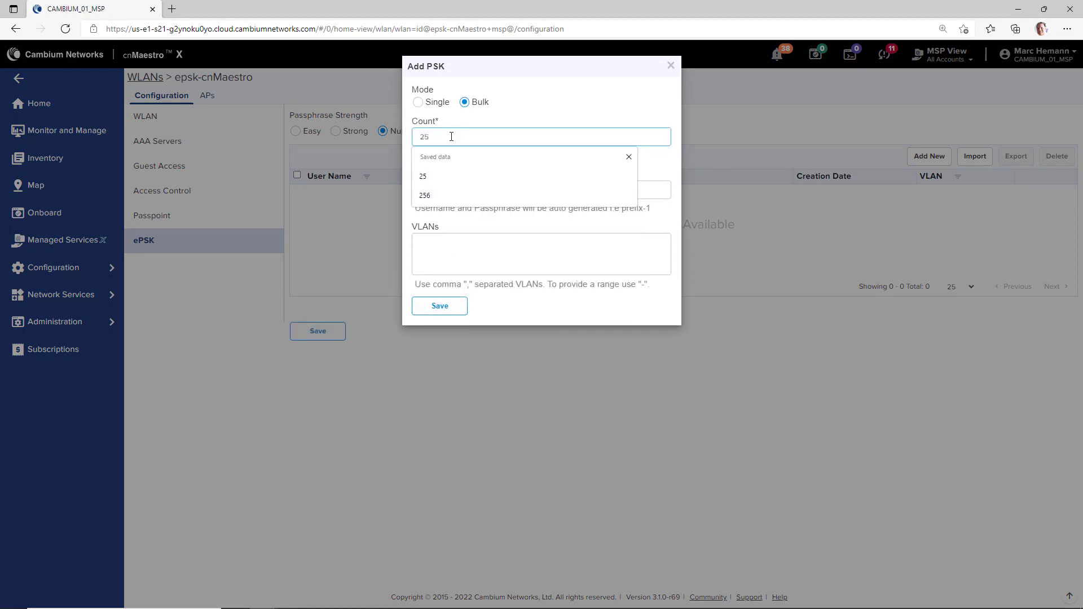
key("Tab")
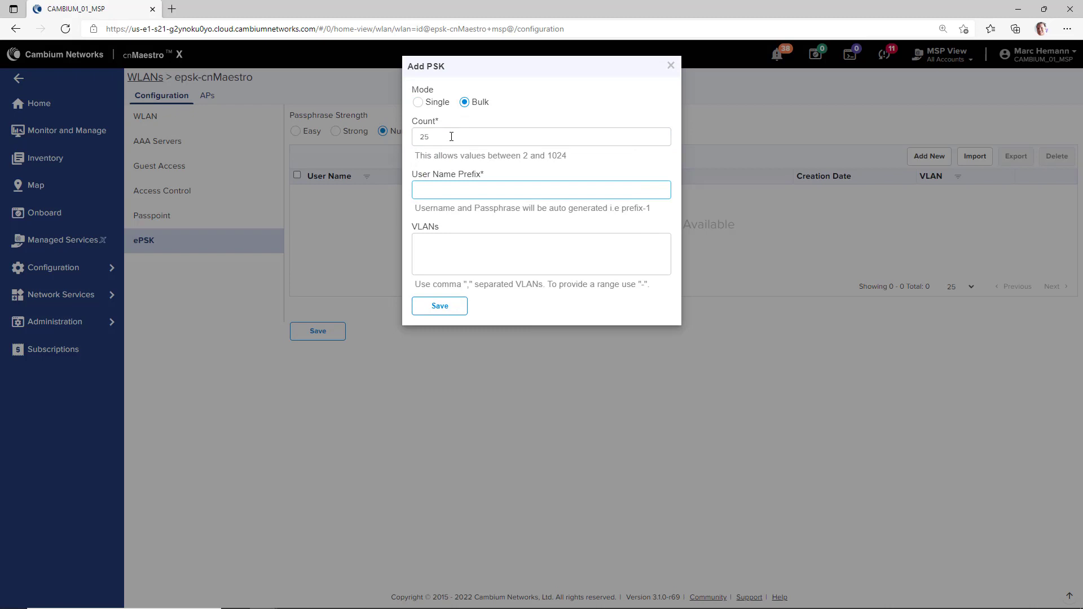
key("Down")
key("Down")
key("Tab")
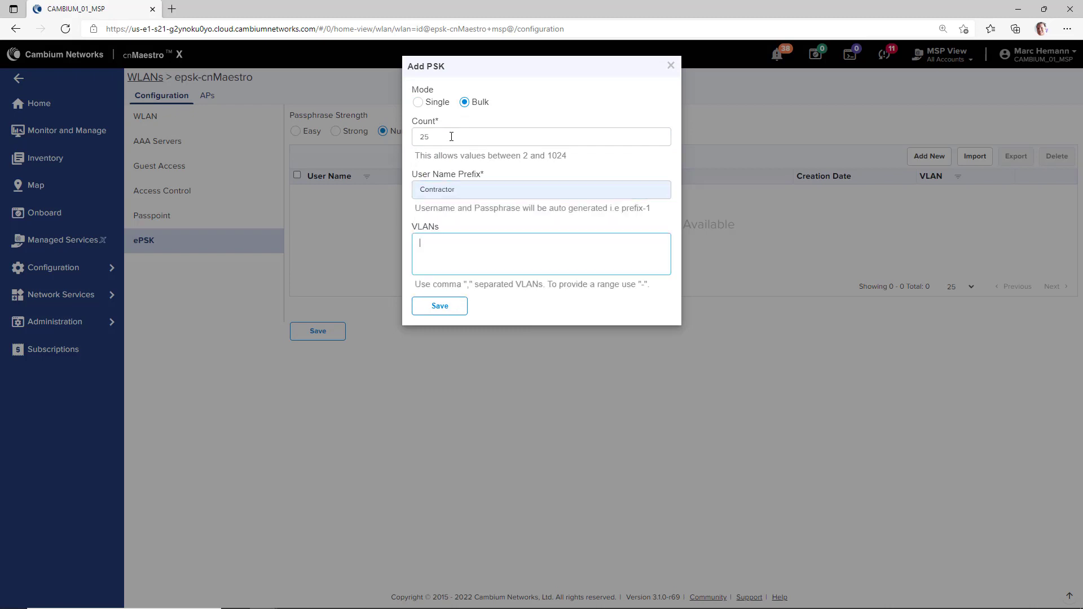
type("20")
left_click(439, 305)
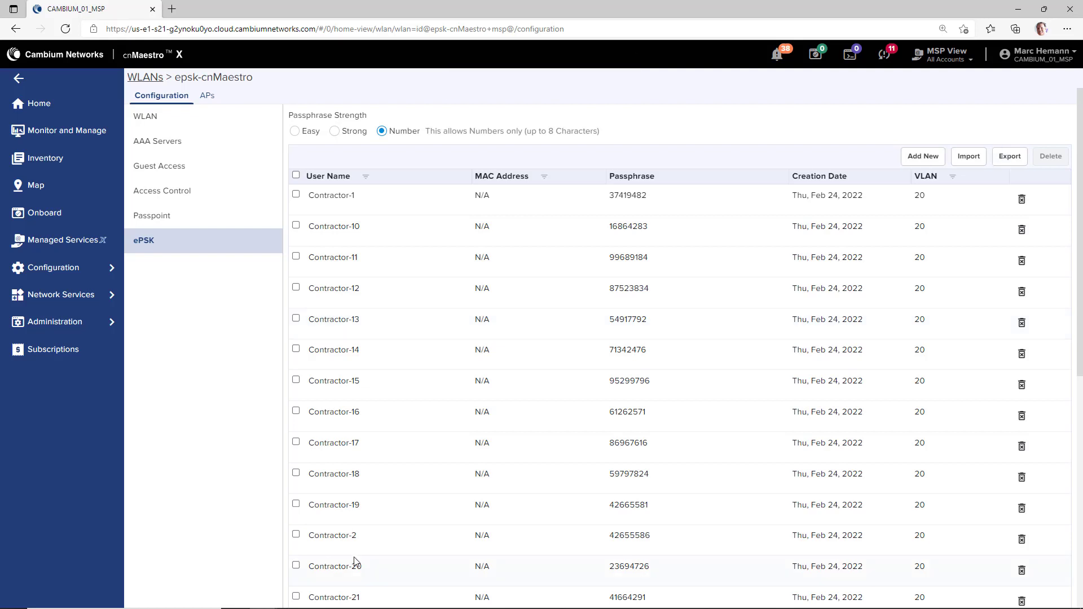
Step: Export the Contractor ePSK entries to a CSV file and delete all of them from the WLAN
left_click(1010, 158)
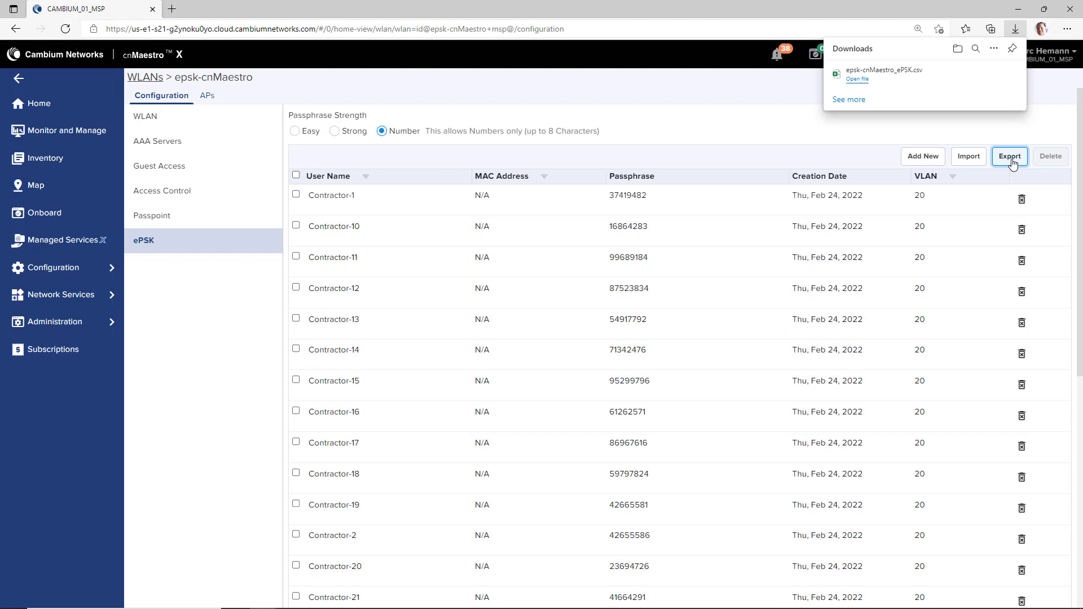
left_click(791, 135)
left_click(296, 175)
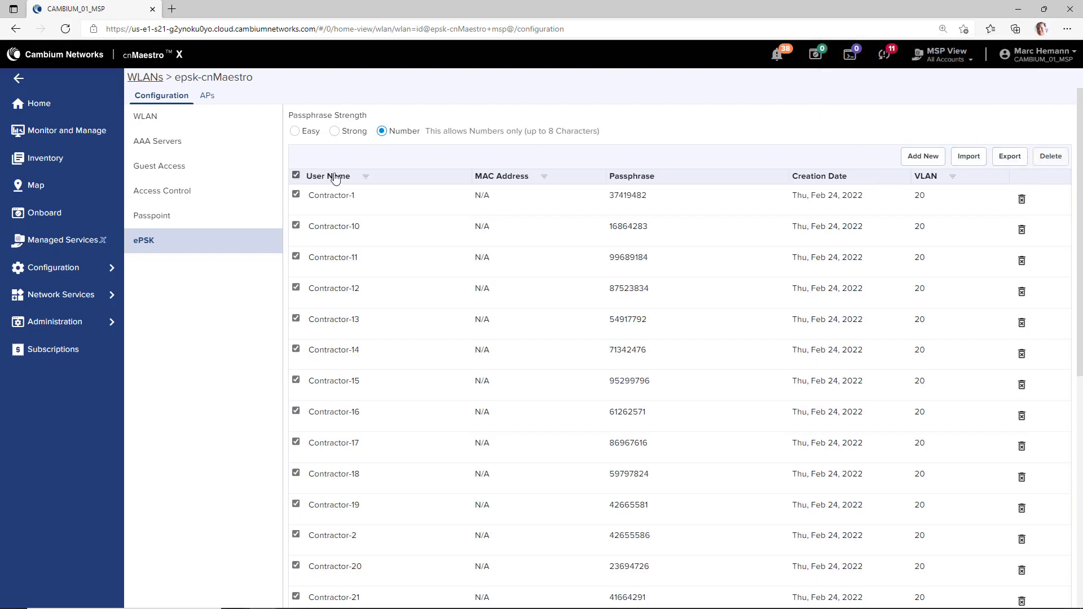
left_click(1047, 156)
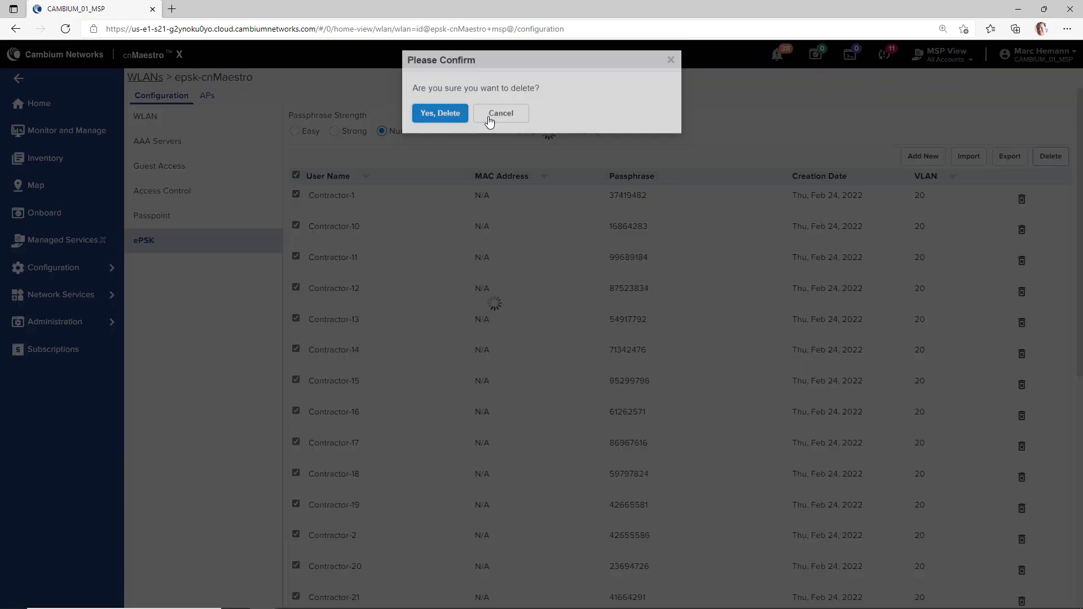
key("Return")
Step: Download the sample ePSK file and import the entries from cnmaestro ePSK bulk.csv
left_click(975, 157)
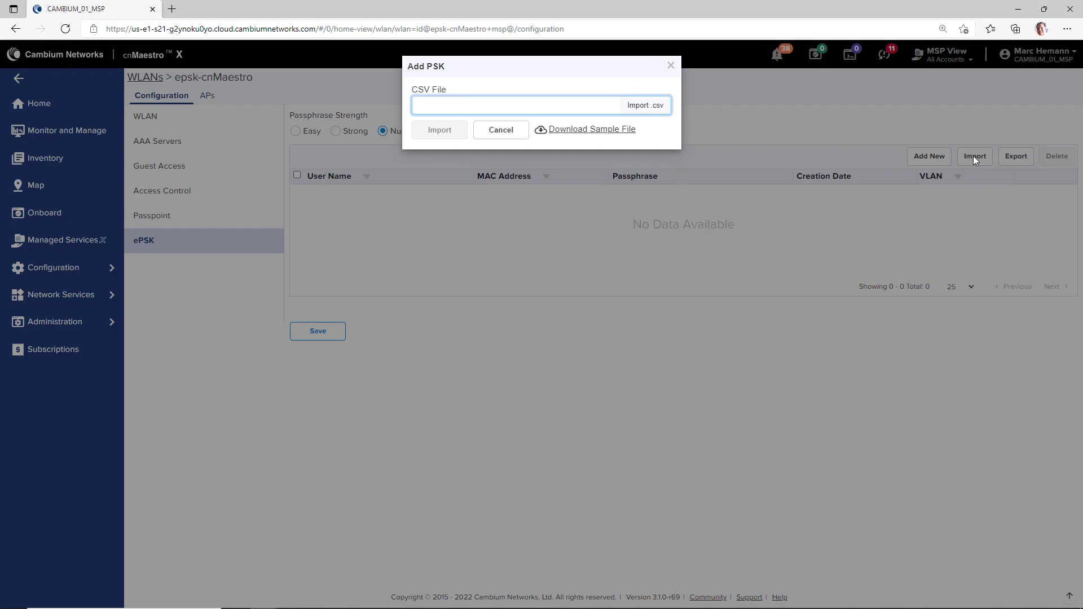
left_click(566, 134)
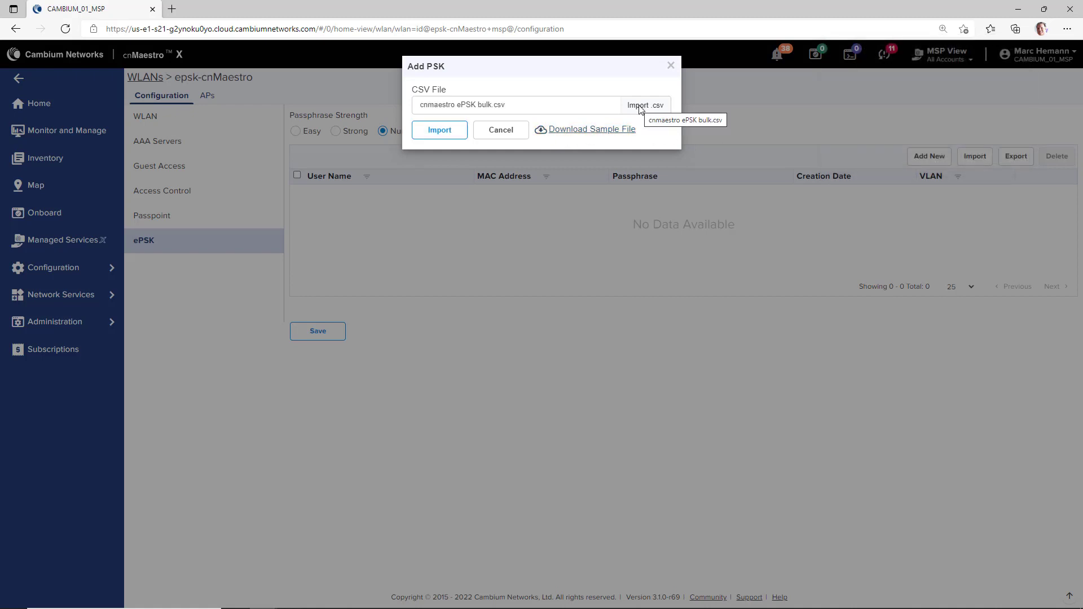
left_click(440, 130)
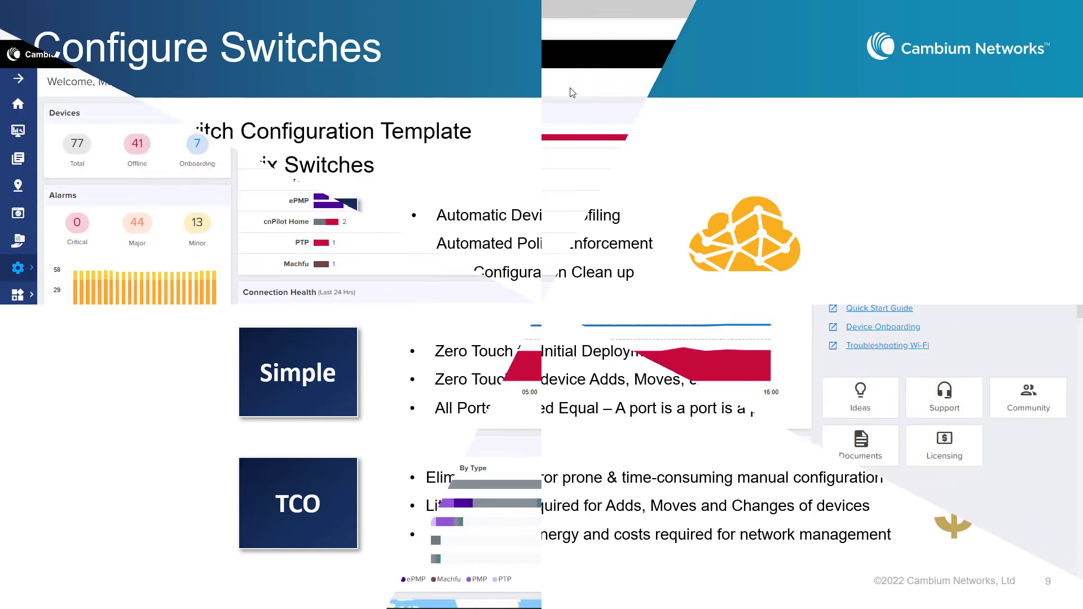
Step: Open a Default Switch group's configuration, check its management settings and go to its network settings
mouse_move(18, 268)
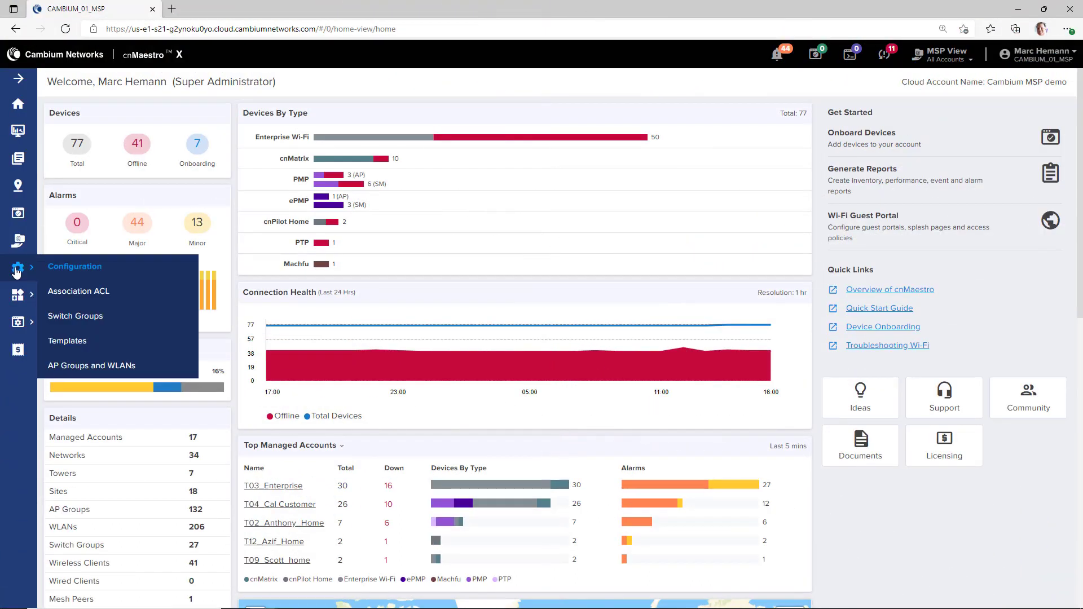
left_click(77, 317)
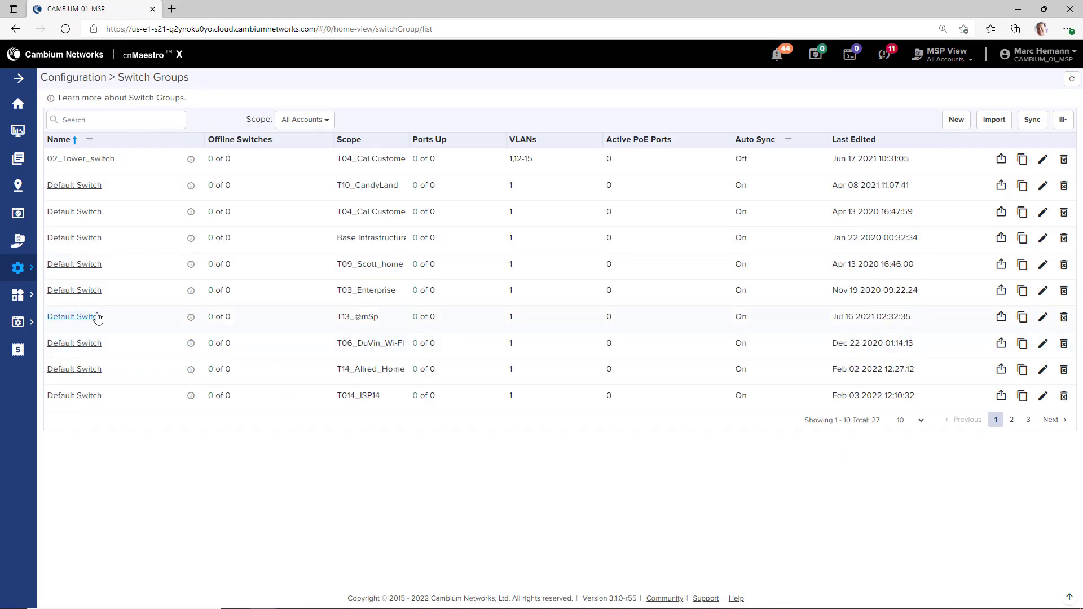
left_click(73, 186)
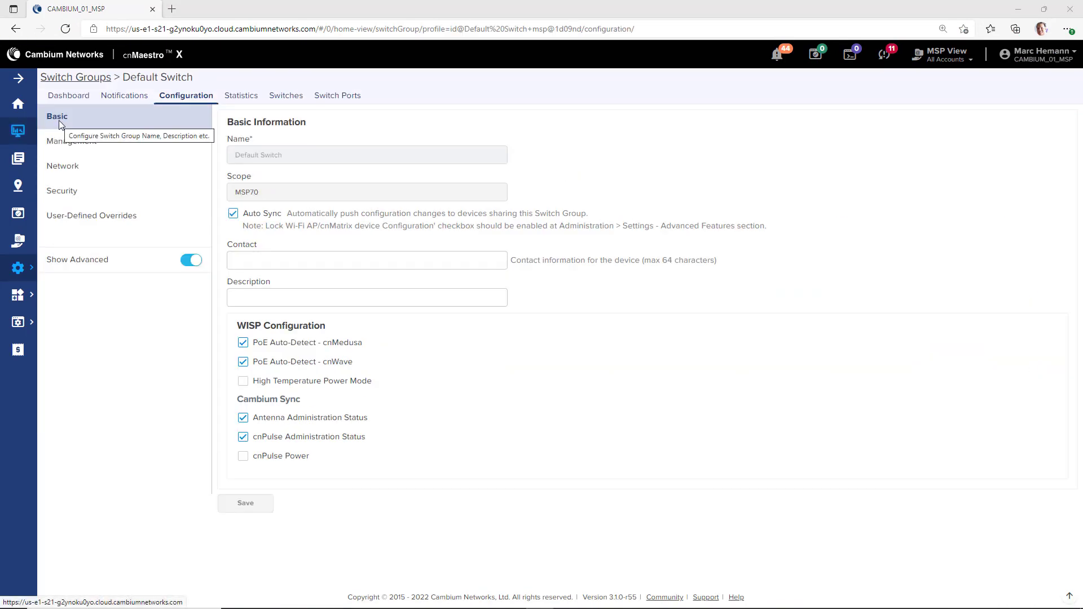
left_click(64, 144)
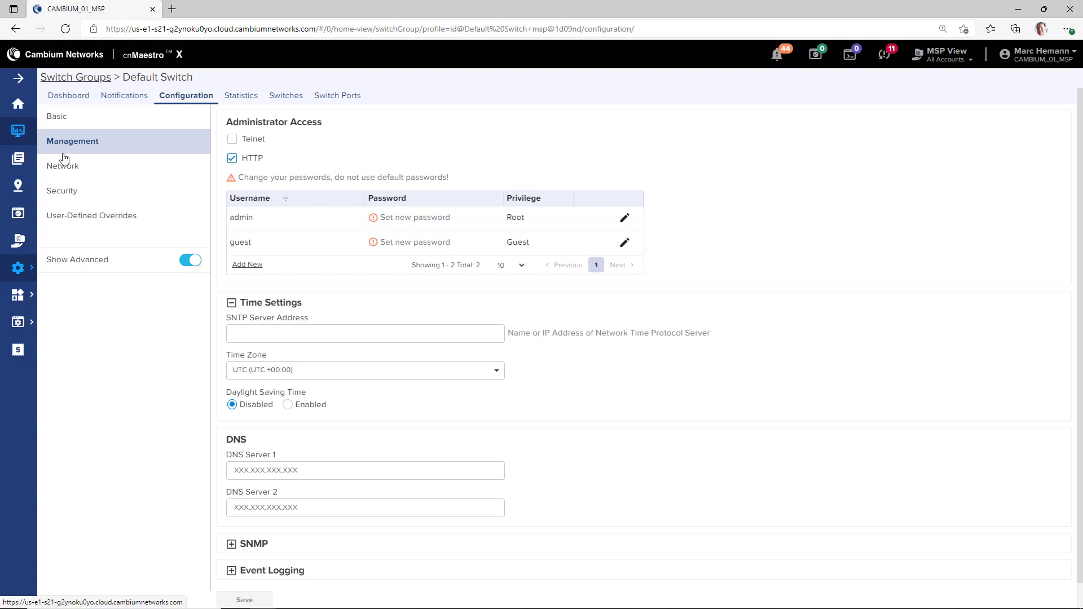
left_click(77, 168)
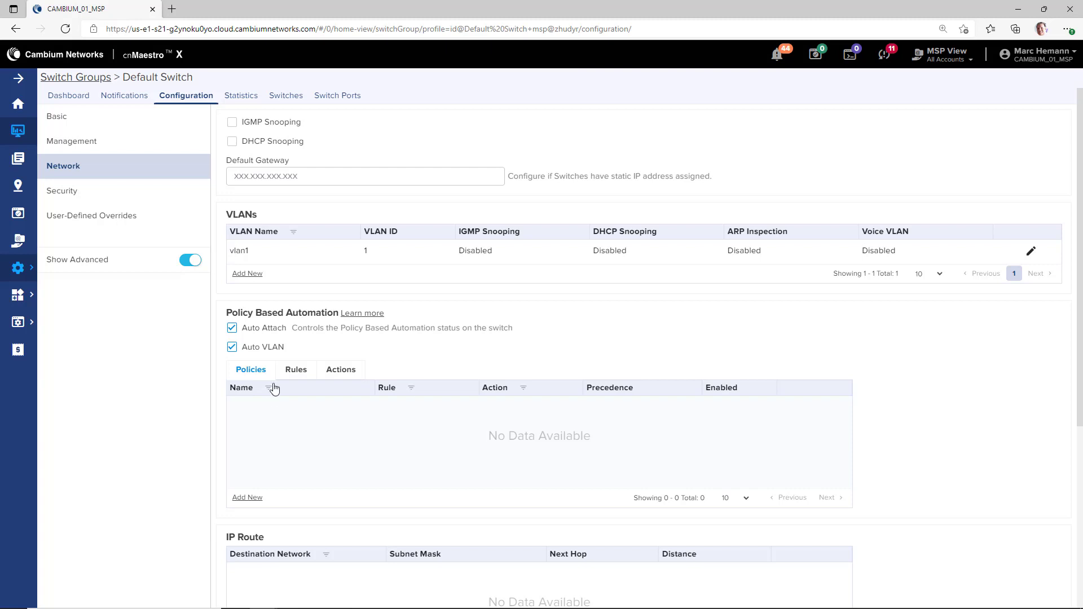
Step: Add a policy-based automation rule named XV2_Rule of type LLDP-ANY with the device data XV2
left_click(295, 371)
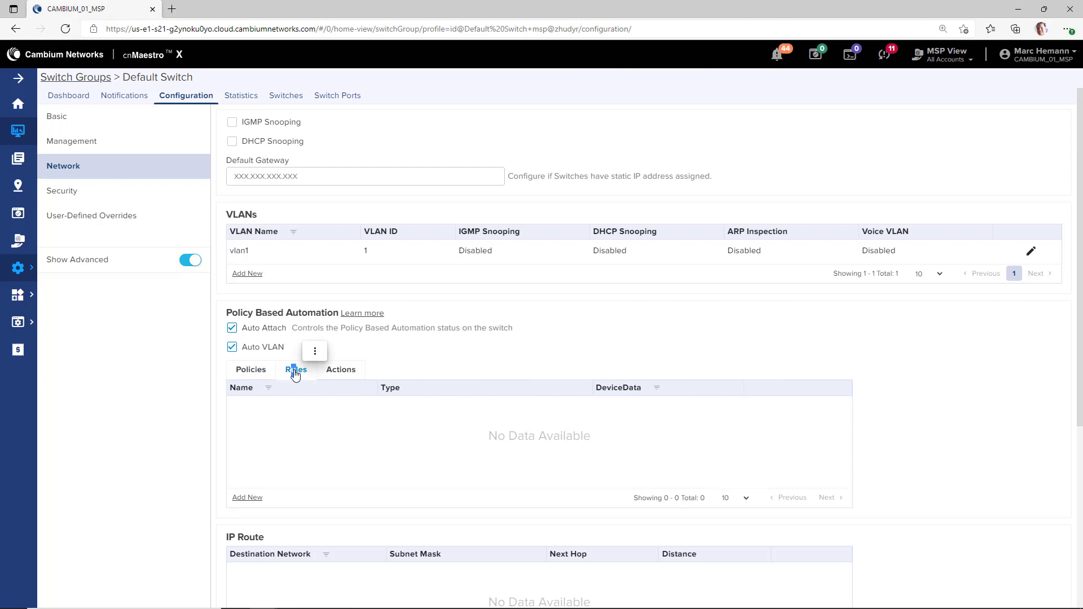
left_click(335, 372)
left_click(239, 374)
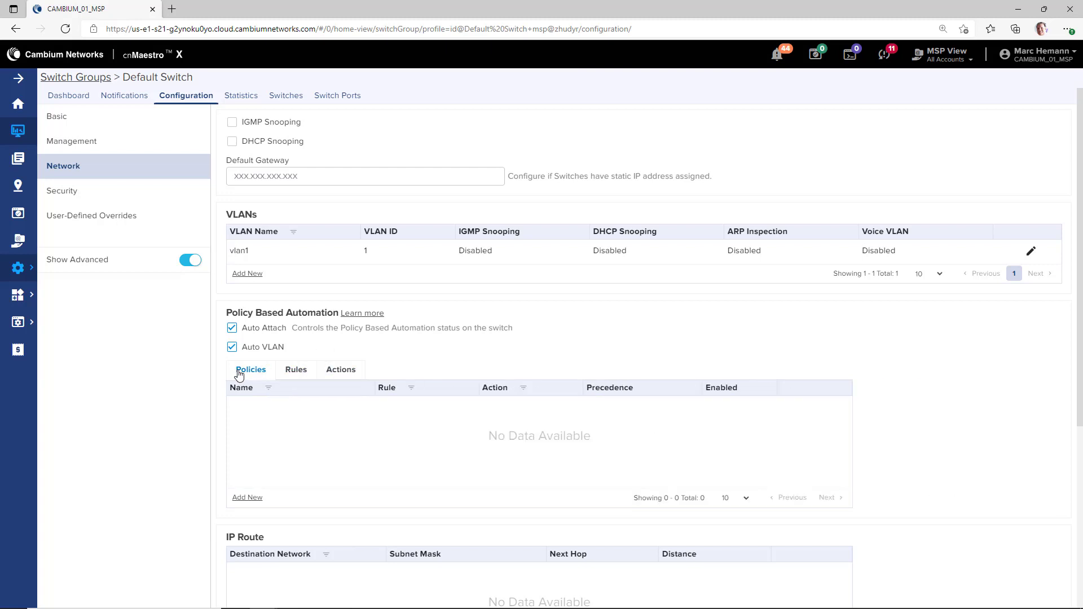
left_click(295, 375)
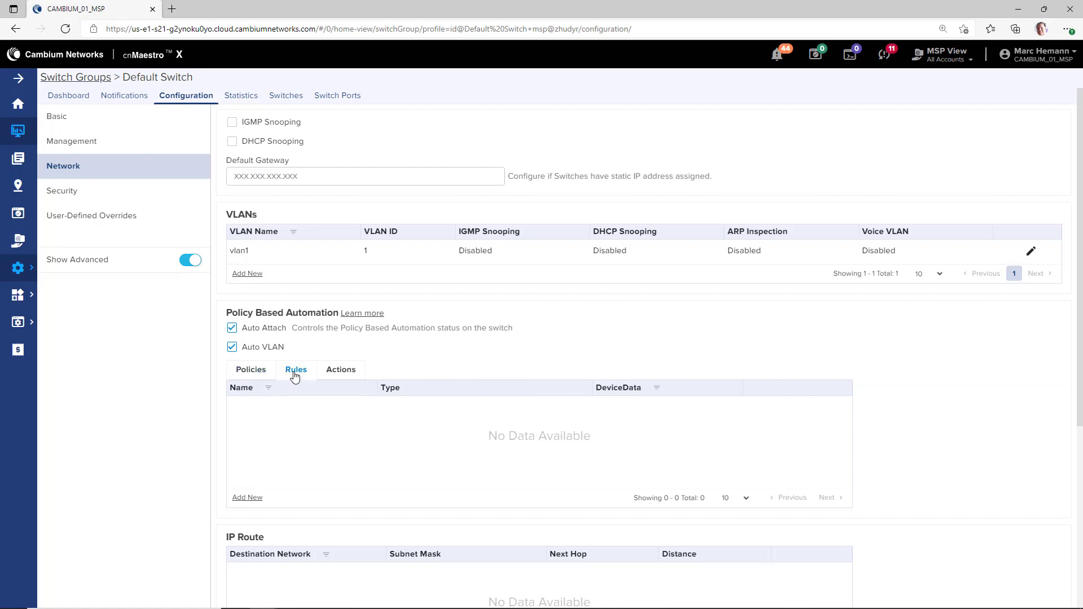
left_click(248, 497)
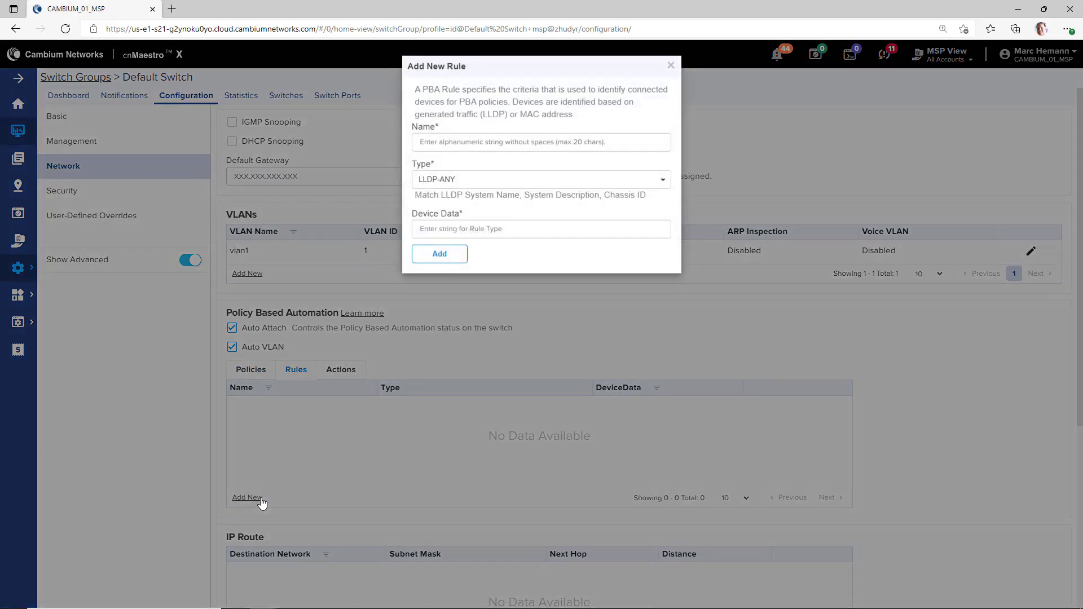
left_click(434, 143)
type("XV2_Rule")
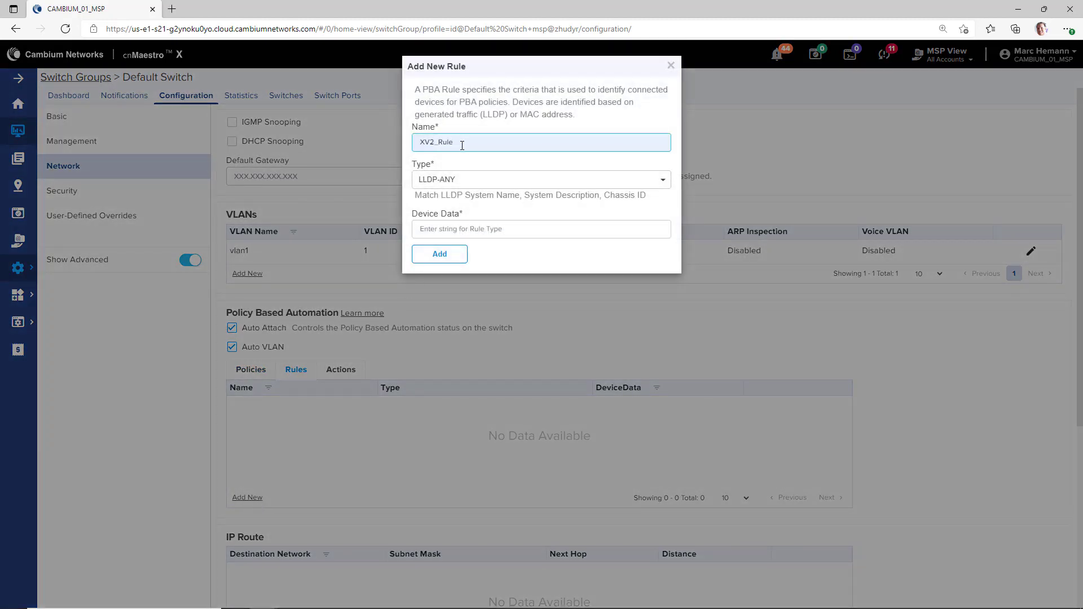
left_click(474, 185)
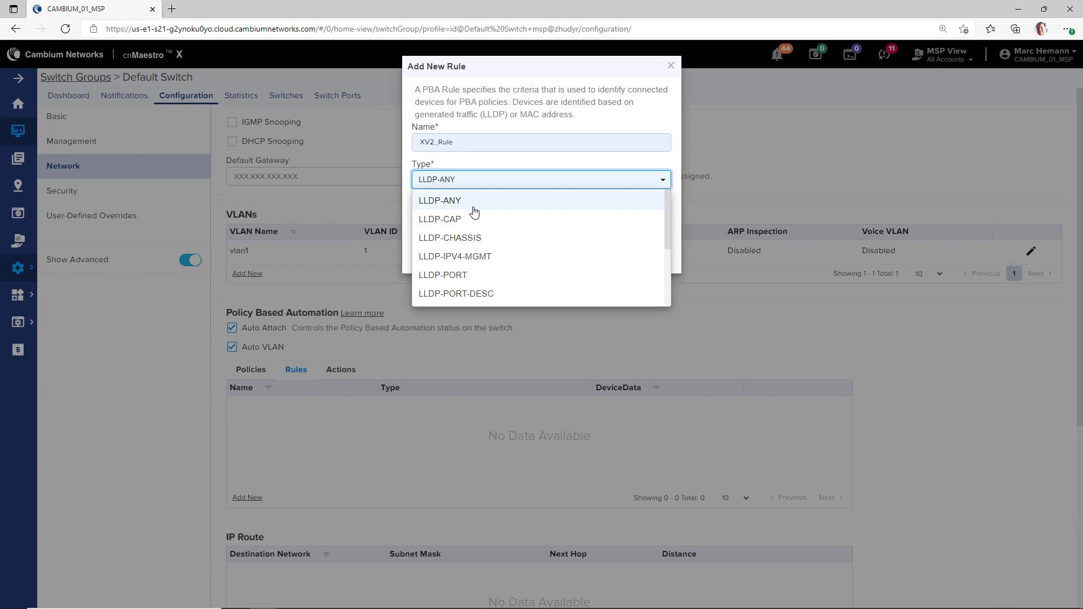
left_click(473, 208)
left_click(473, 230)
type("XV2")
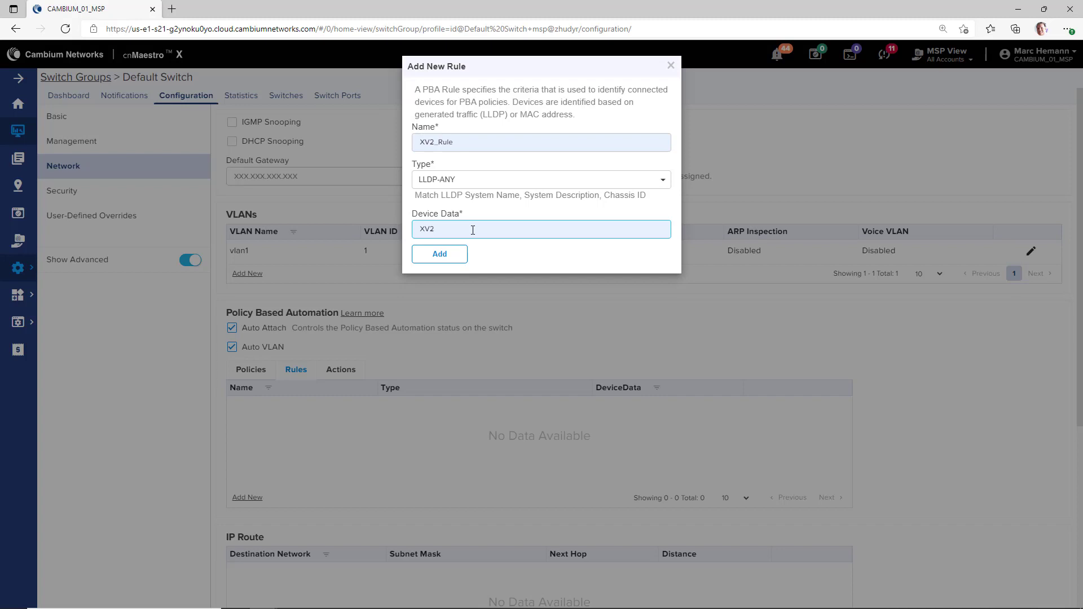
left_click(441, 255)
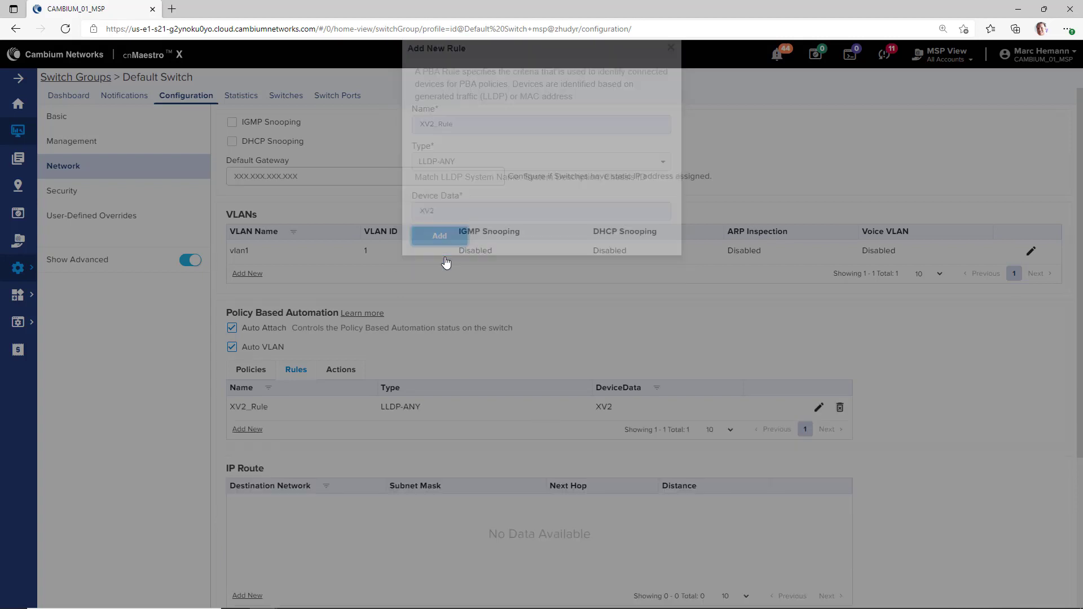
Step: Create a policy-based automation action named XV2_Action with Trunk port mode, VLANs 1,10,20,30 and native VLAN 1
left_click(341, 371)
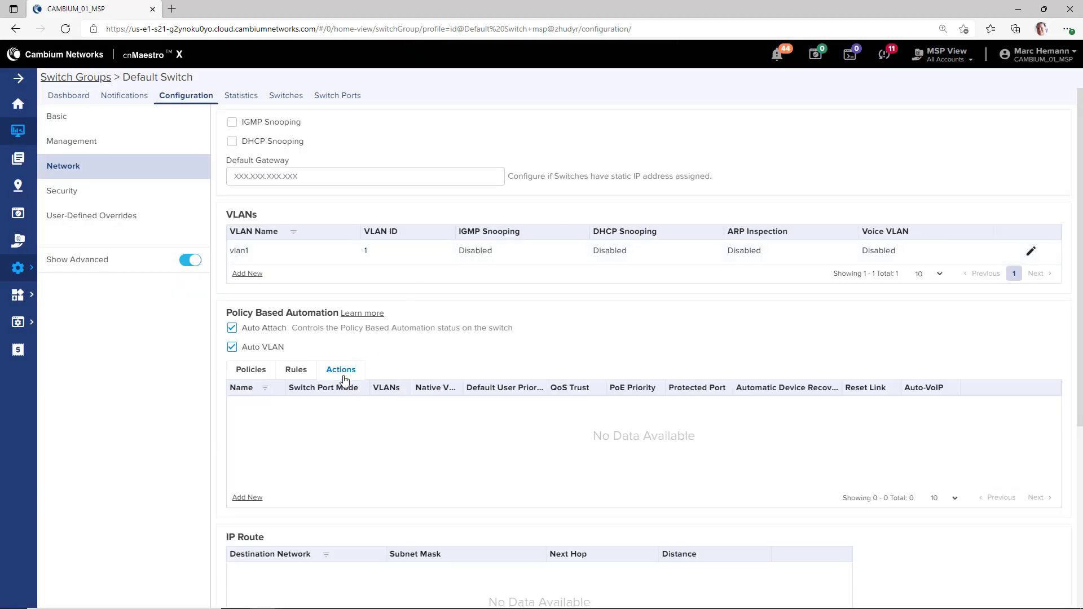
left_click(257, 502)
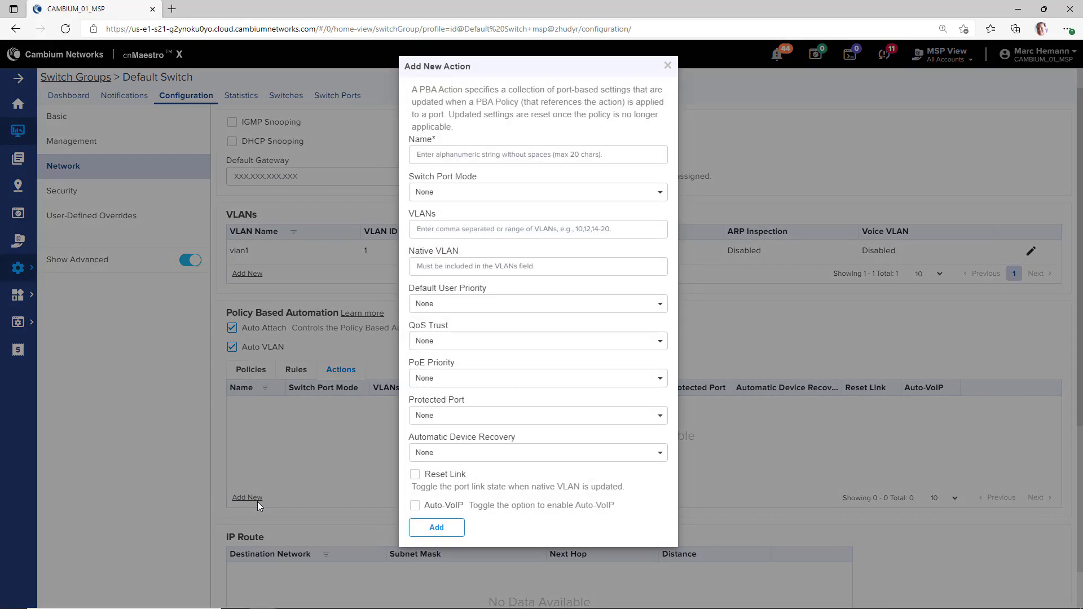
left_click(454, 154)
left_click(462, 176)
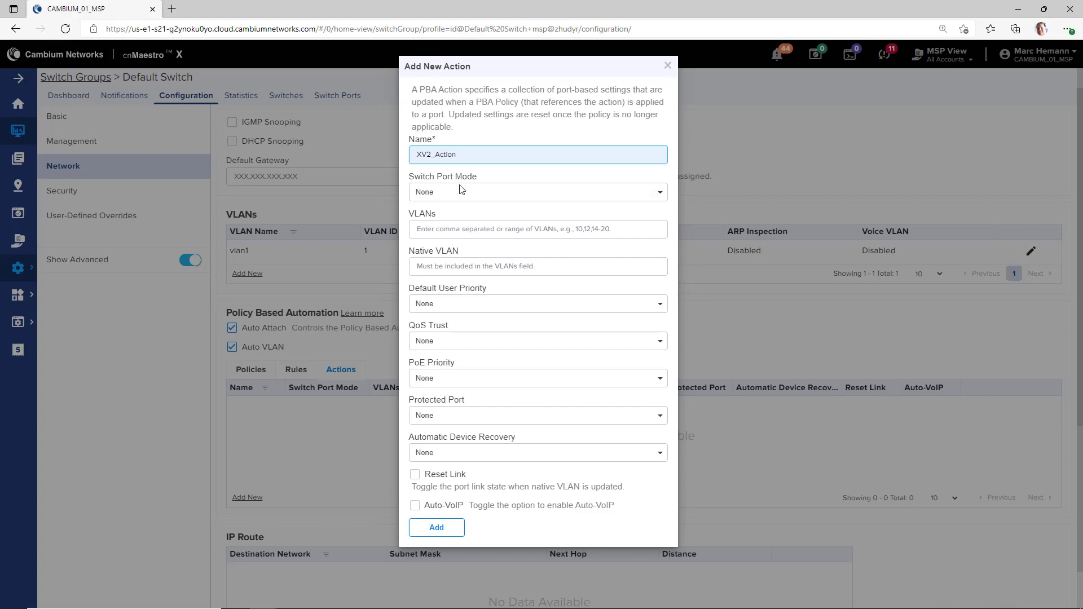
left_click(459, 196)
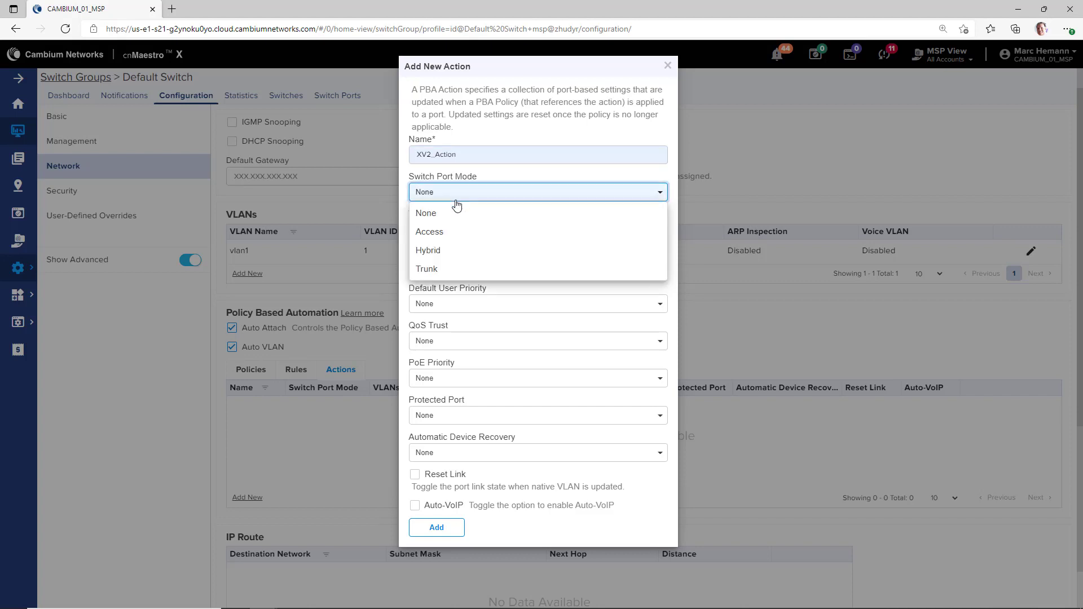
left_click(450, 271)
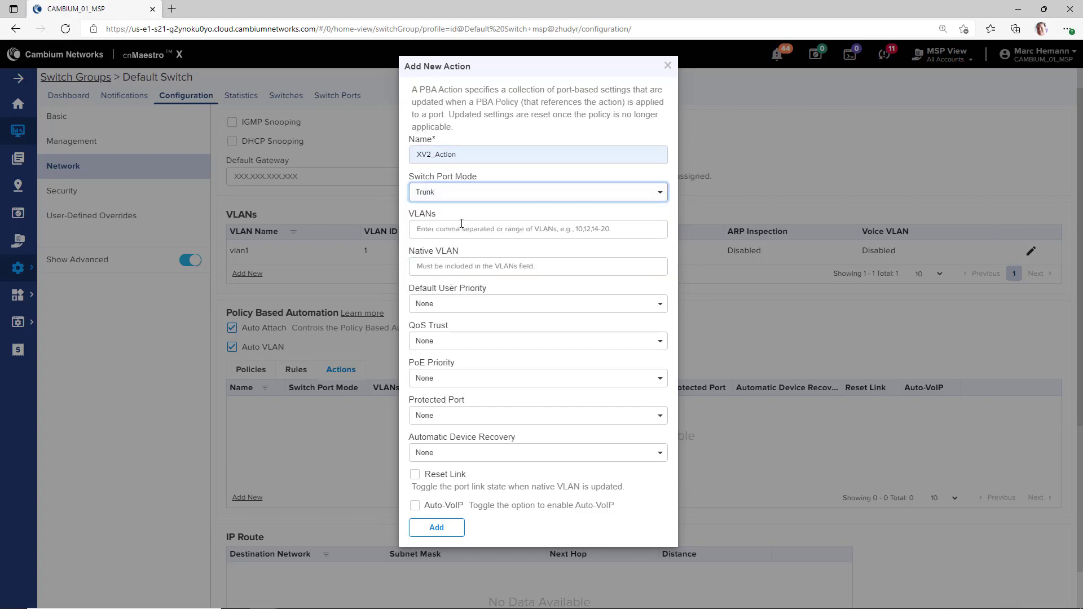
left_click(461, 223)
type("1,10,20,30")
left_click(450, 267)
left_click(456, 304)
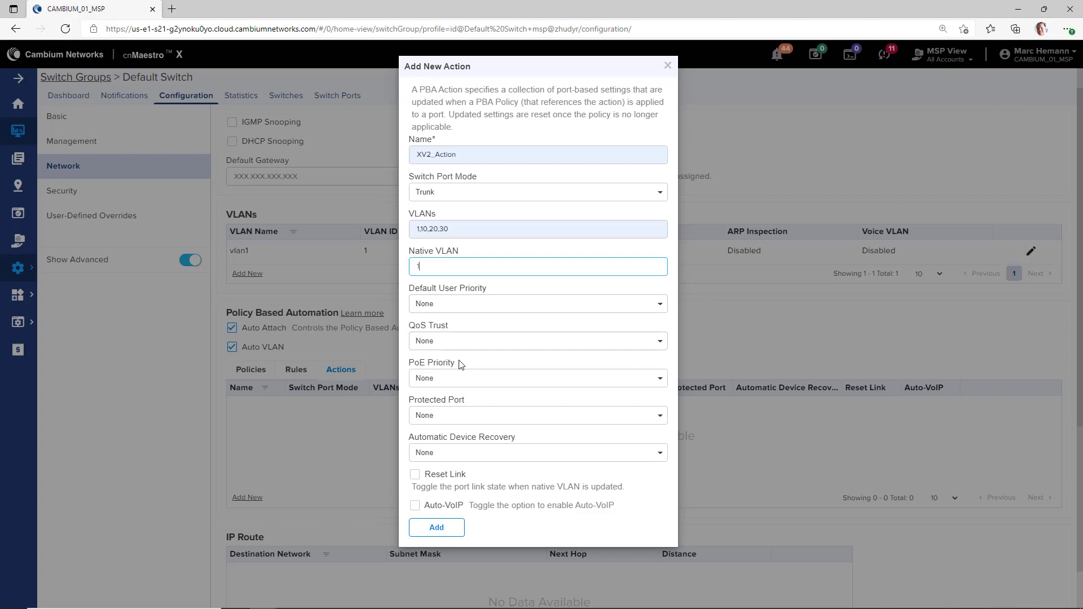
Step: Set the new action's PoE priority to Critical and add the action
left_click(461, 380)
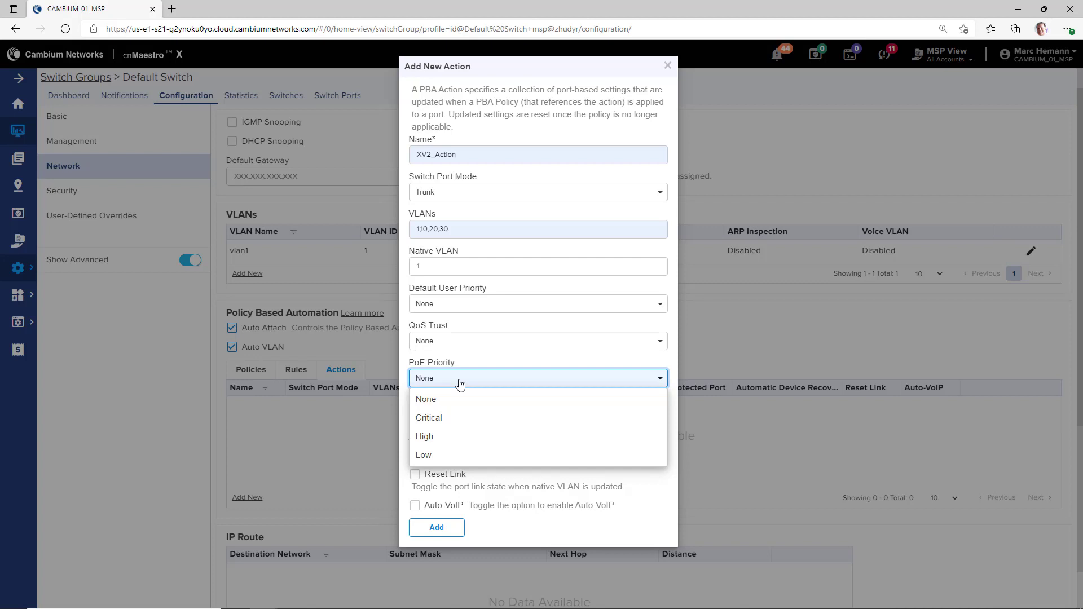
left_click(459, 419)
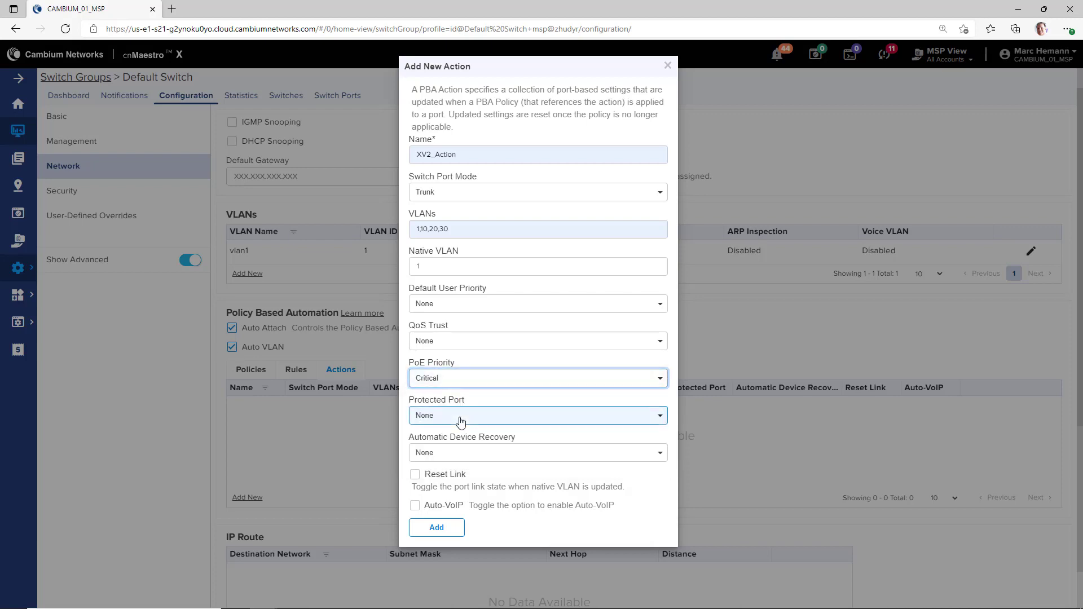
left_click(437, 529)
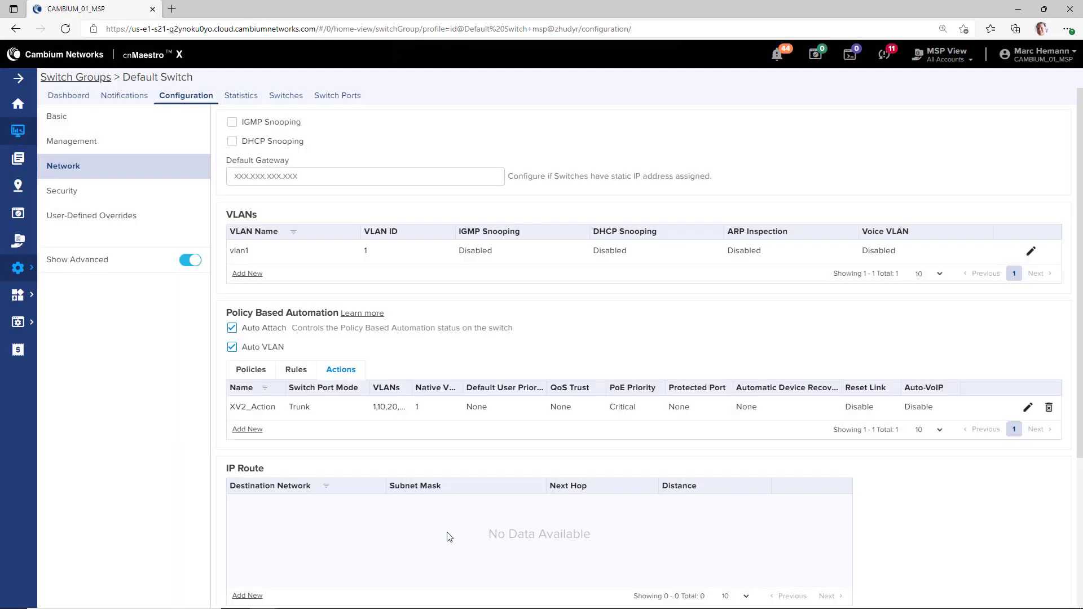
Step: Recheck the rule and action lists, then add an enabled policy named XV2 using XV2_Rule and XV2_Action
left_click(295, 377)
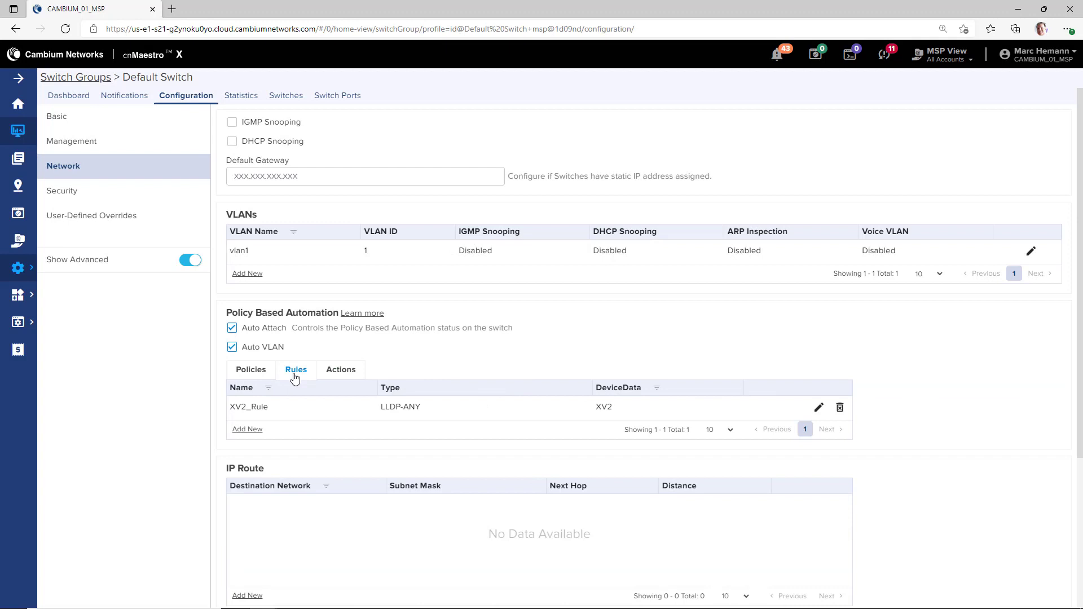
left_click(345, 377)
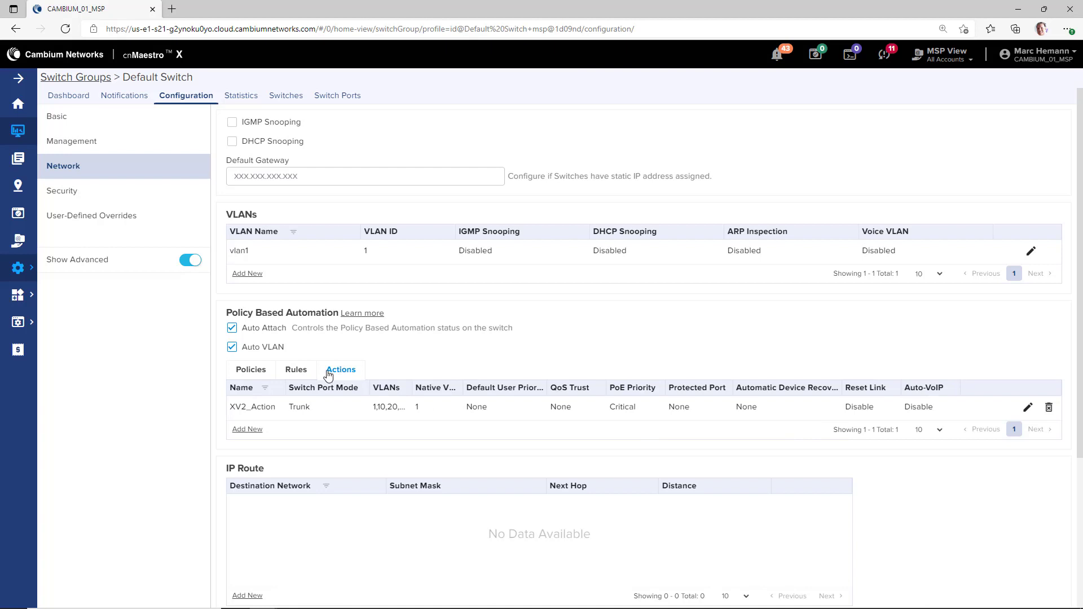
left_click(241, 370)
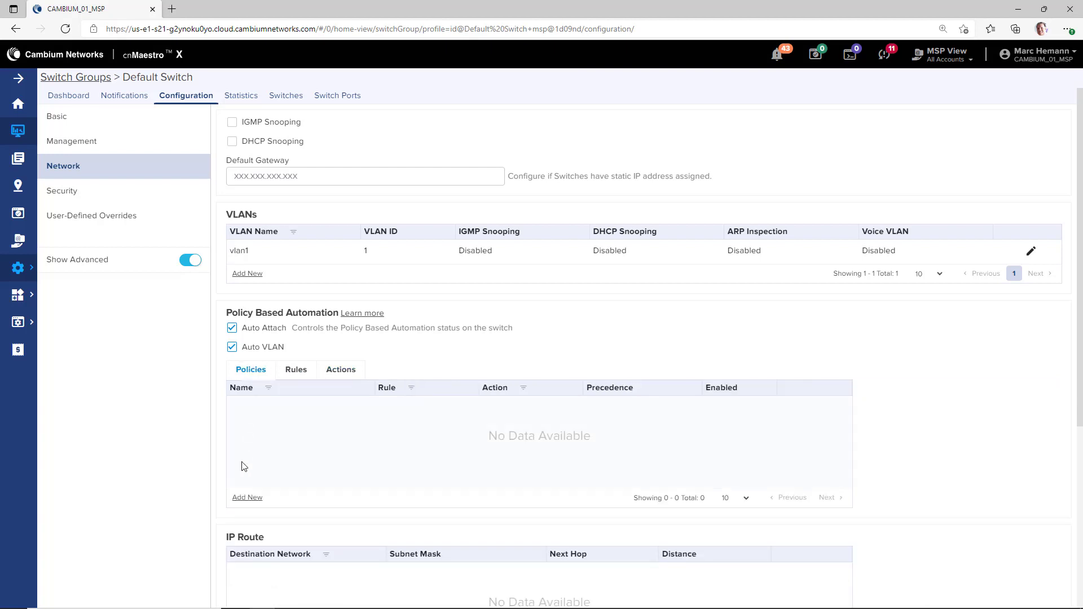
left_click(247, 498)
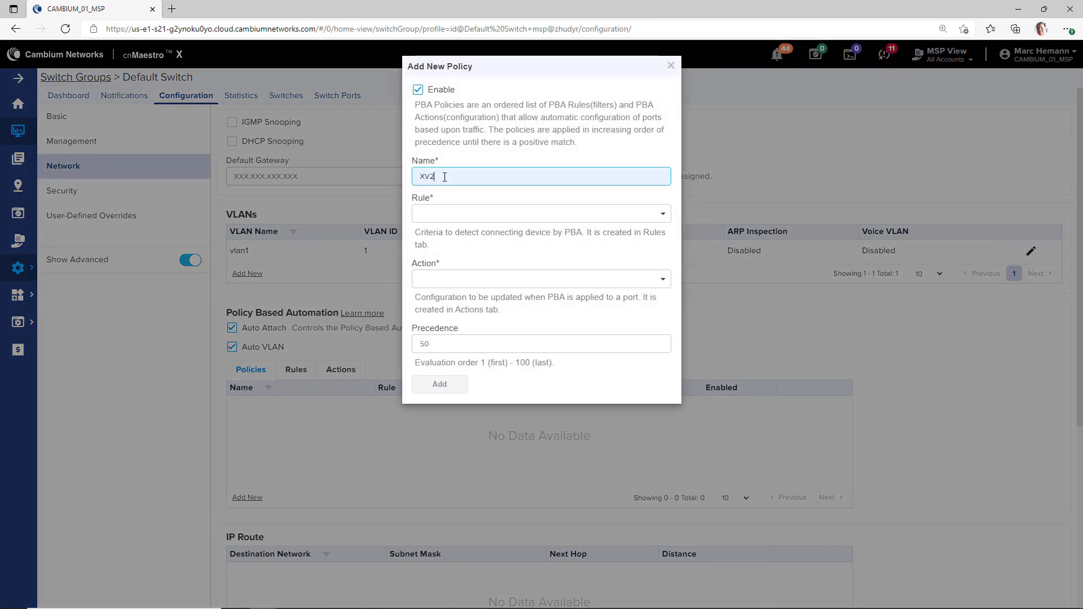
left_click(452, 220)
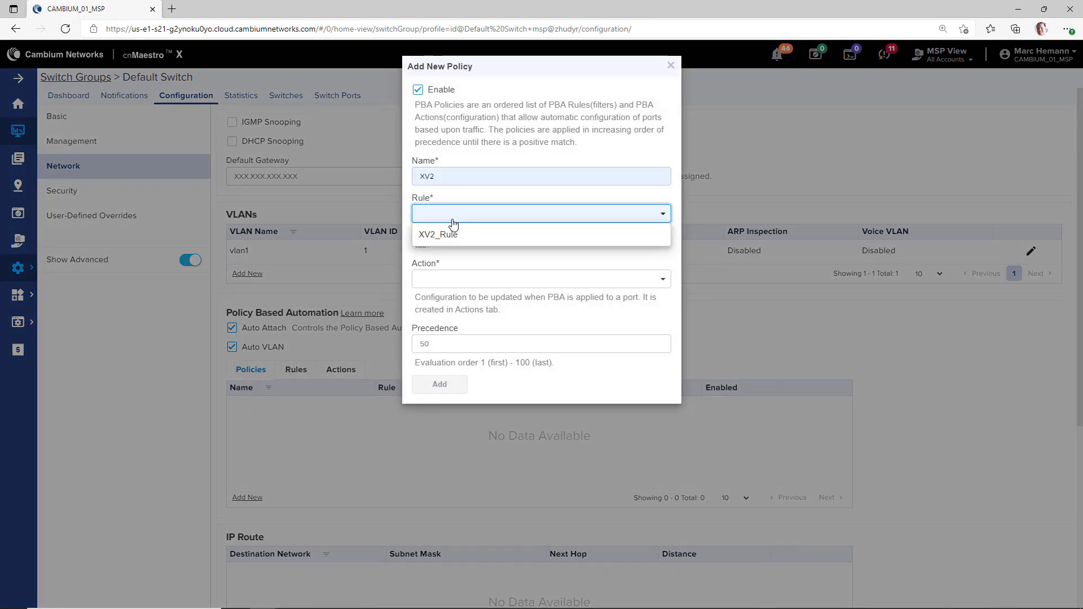
left_click(454, 234)
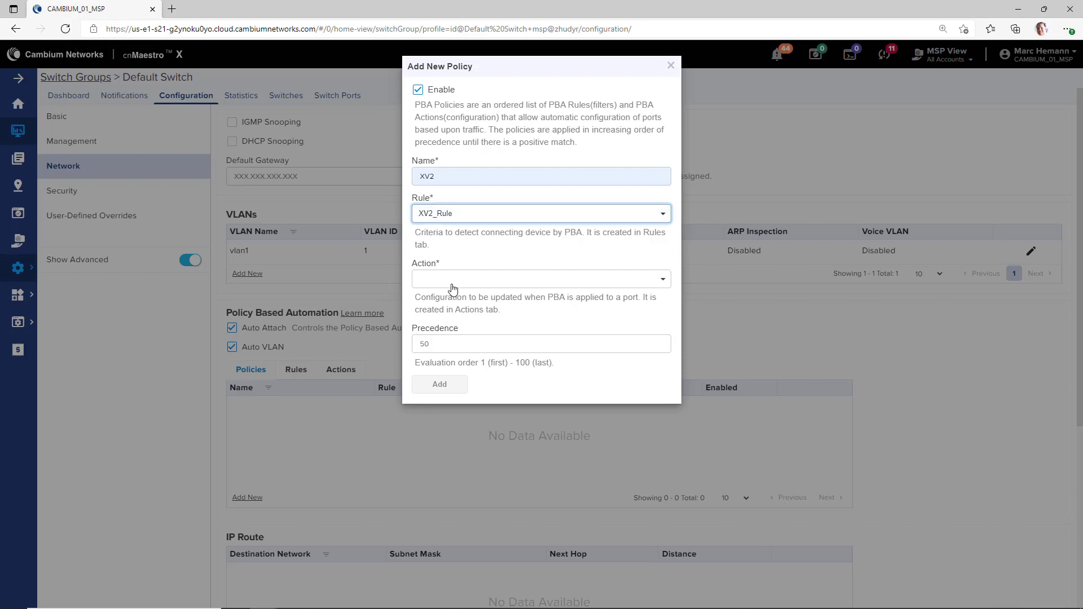
left_click(454, 289)
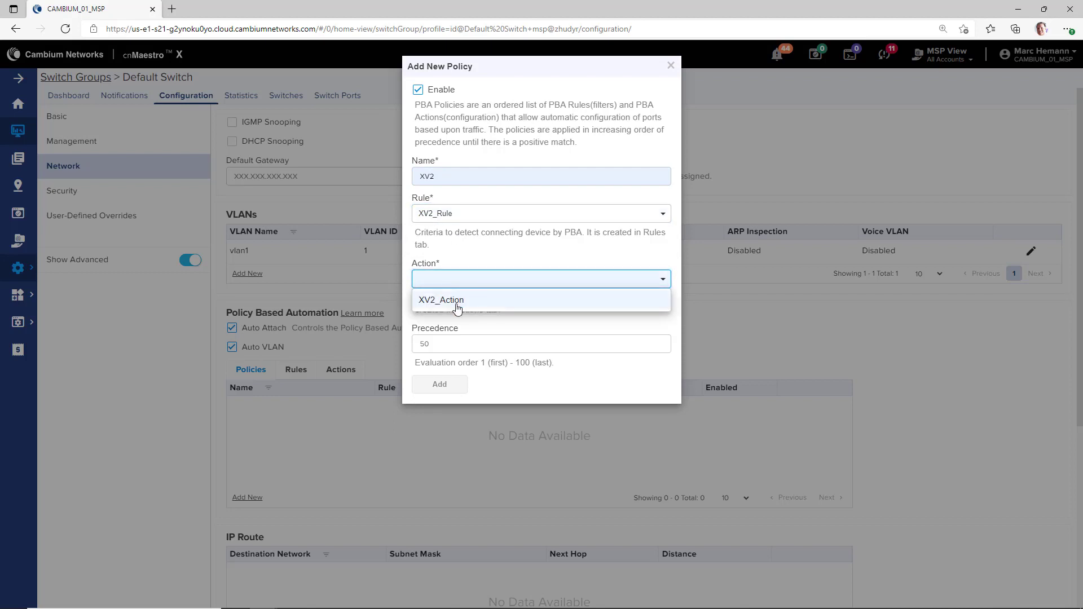
left_click(456, 304)
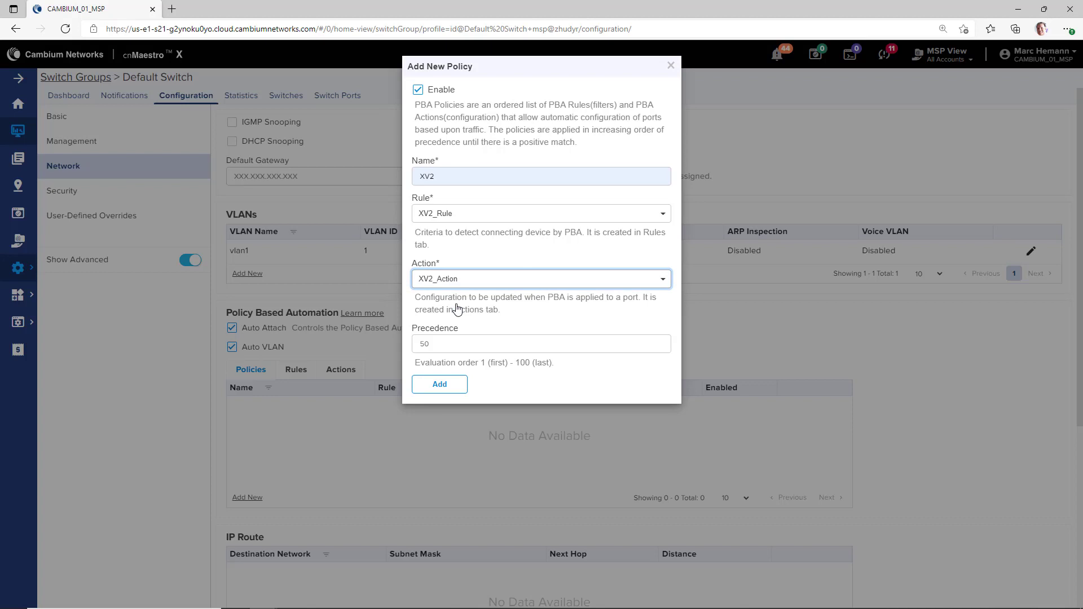
left_click(441, 384)
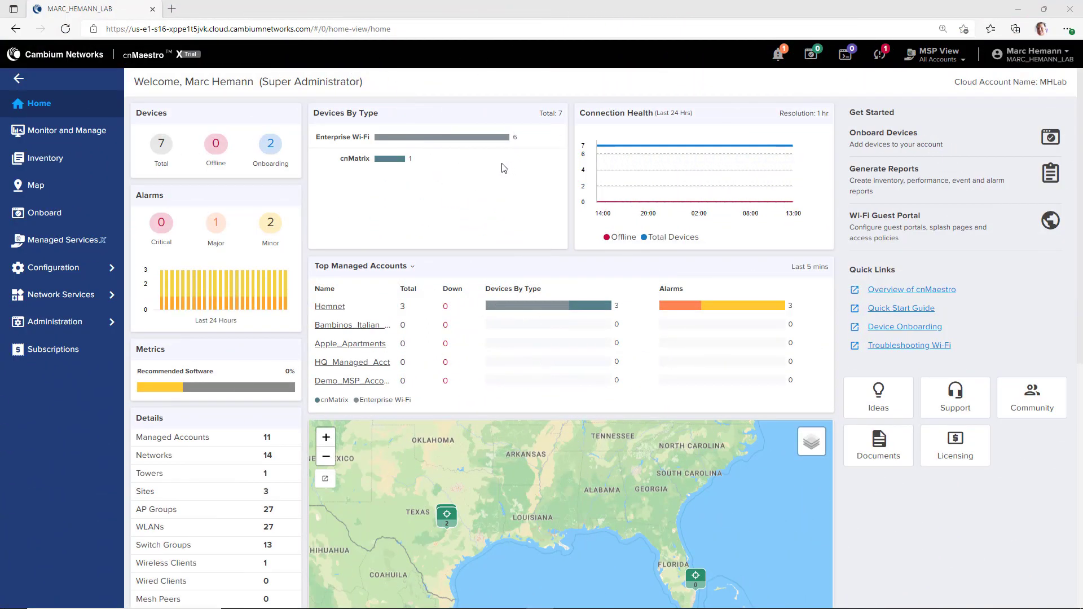
Step: Browse the monitored networks under the Hemnet account and examine the Hemnet_net and Hemnet_Site dashboards
left_click(73, 136)
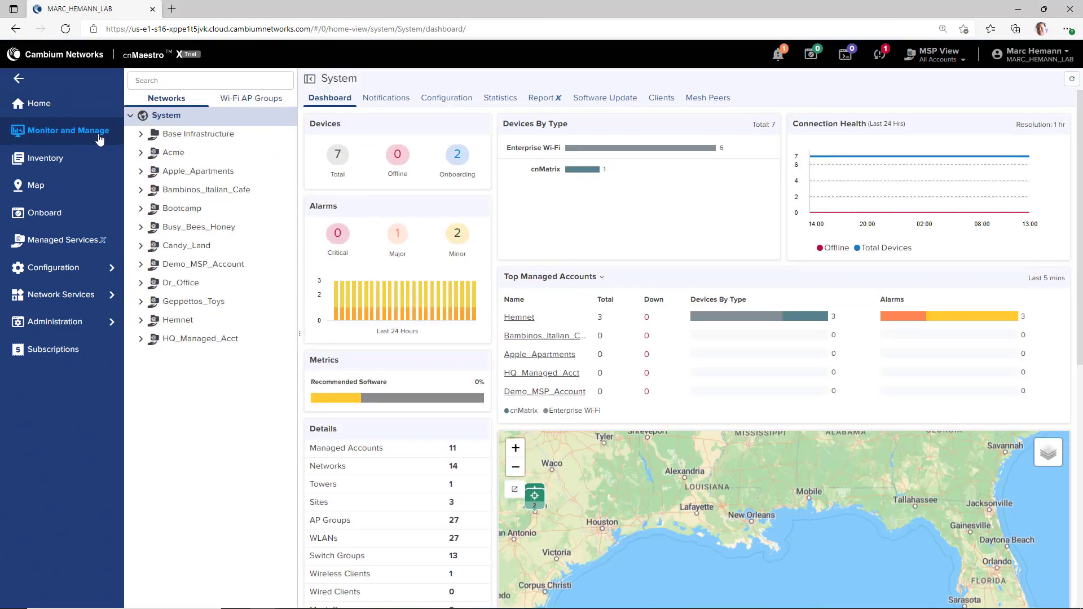
left_click(141, 320)
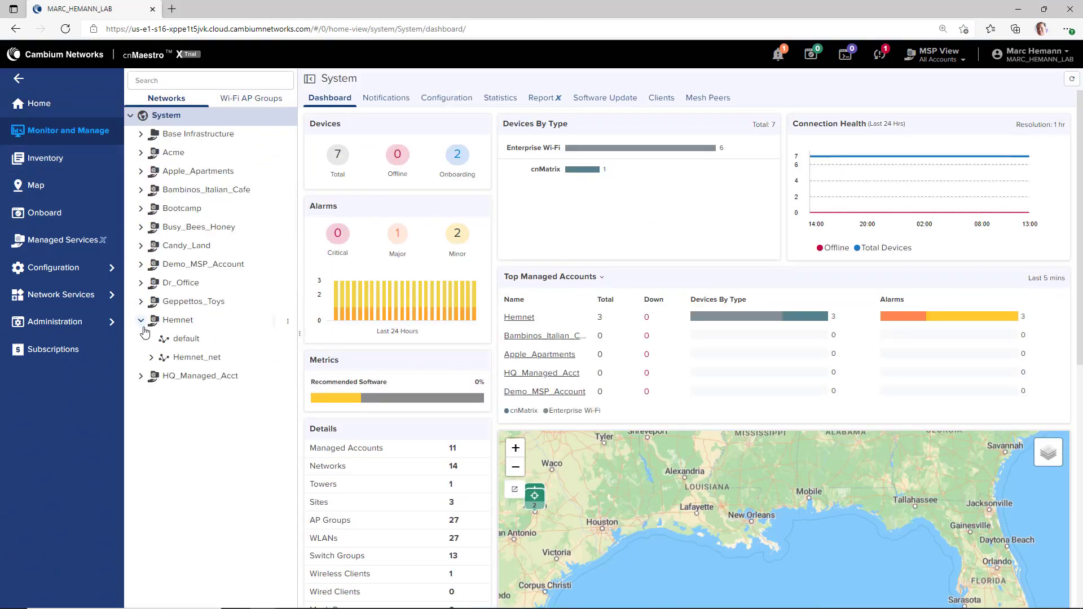
left_click(192, 361)
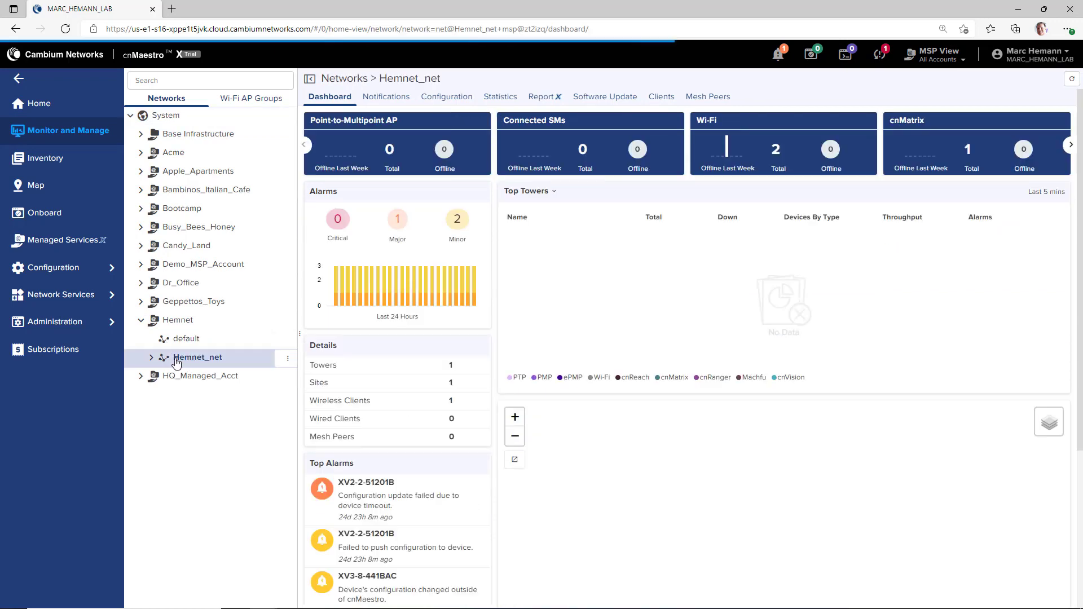
left_click(151, 359)
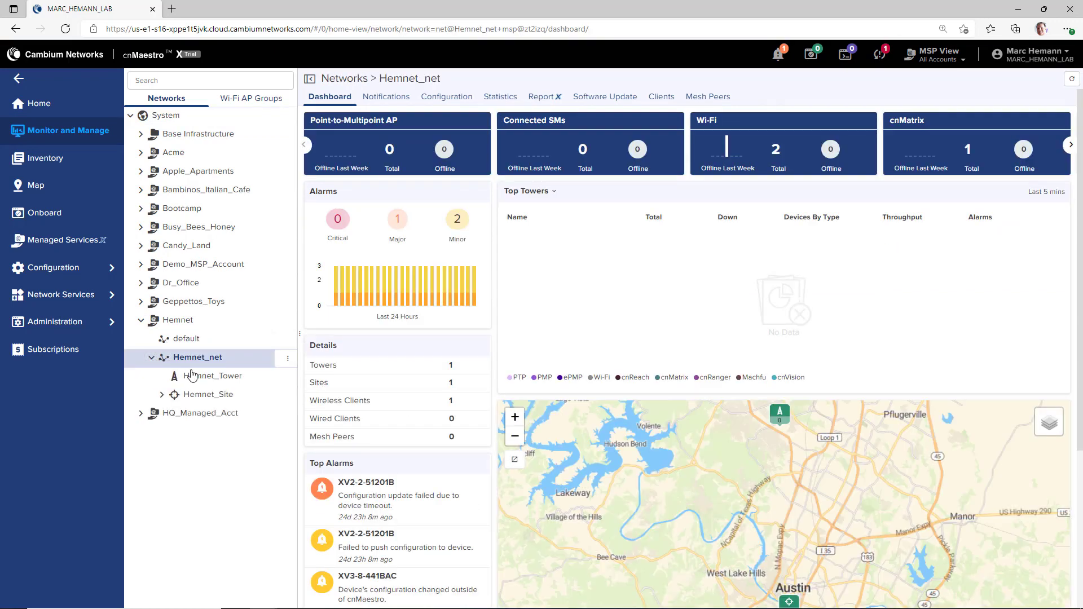
left_click(224, 396)
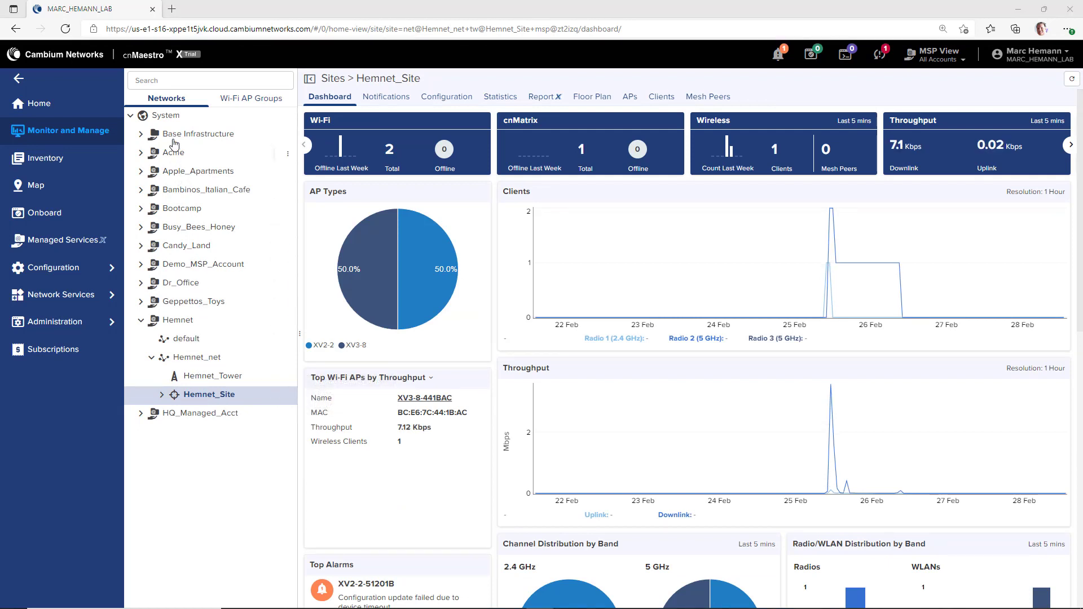
Step: Go to the System-level clients and examine a wireless client's dashboard, including its applications, client details and signal charts
left_click(176, 120)
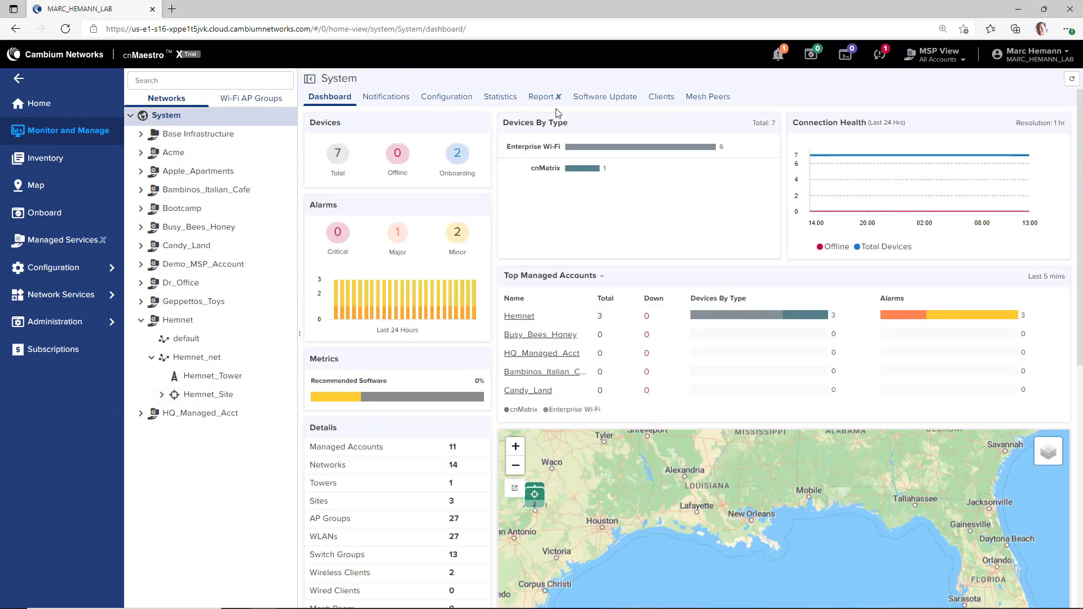
left_click(662, 101)
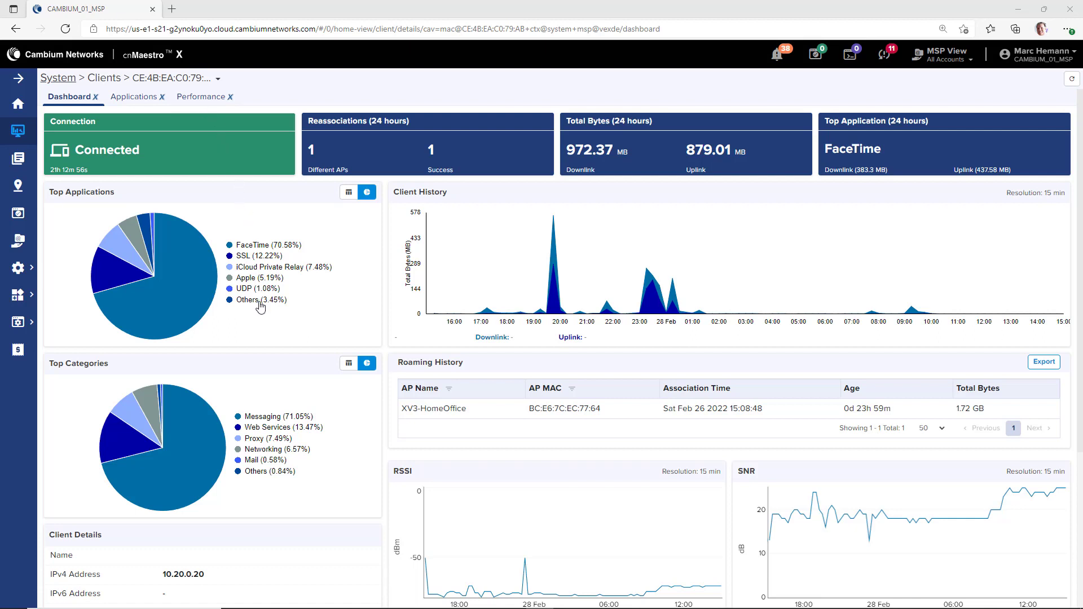
scroll(261, 307, "down", 4)
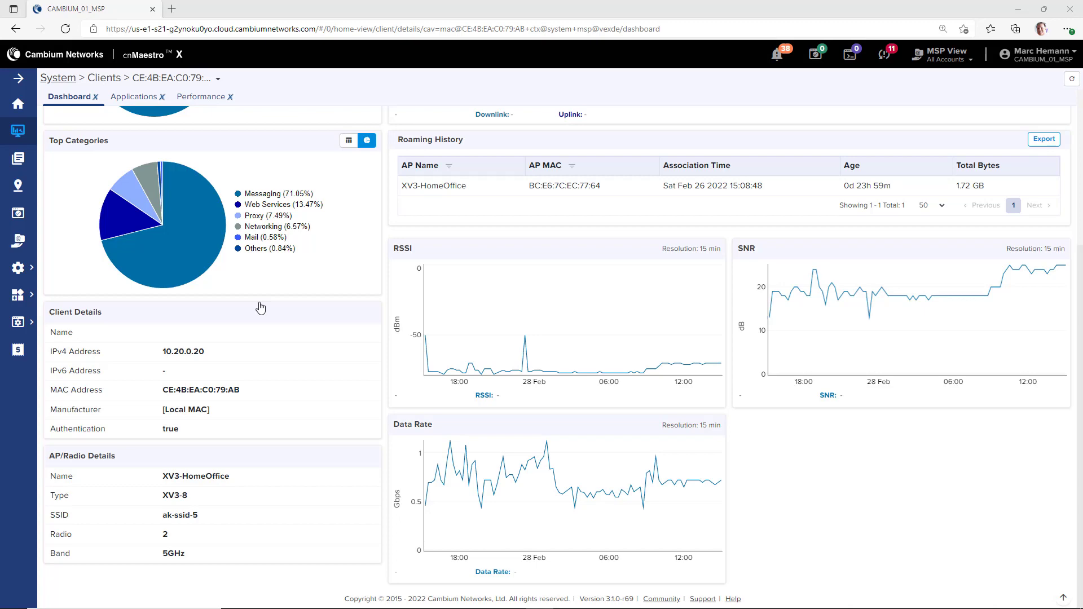
scroll(260, 307, "up", 4)
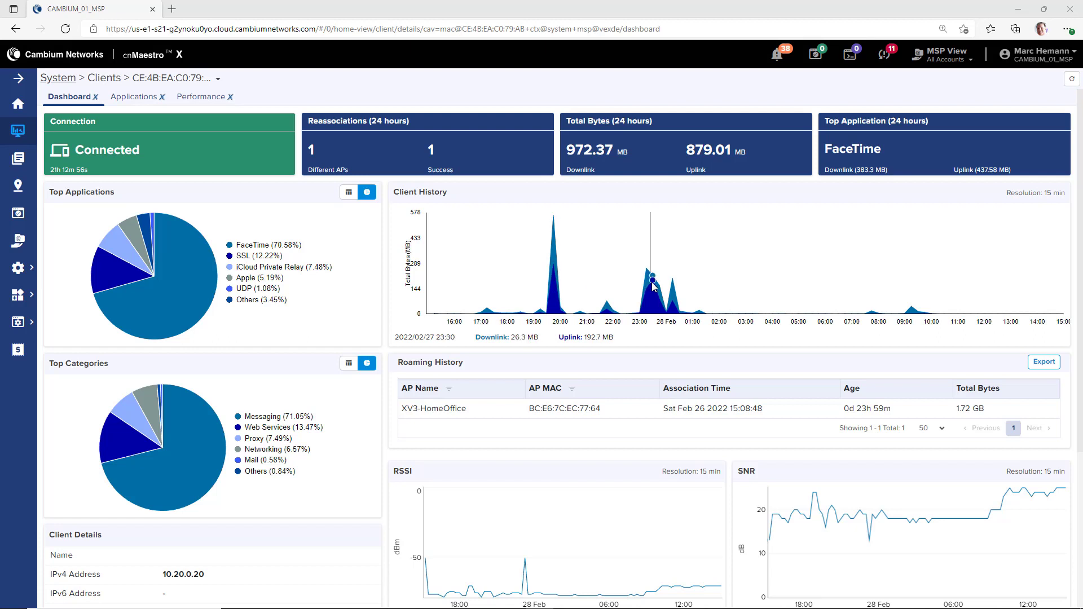
Step: Examine the wireless client's application usage, isolating SSL and iCloud Private Relay, and review its performance charts
left_click(140, 100)
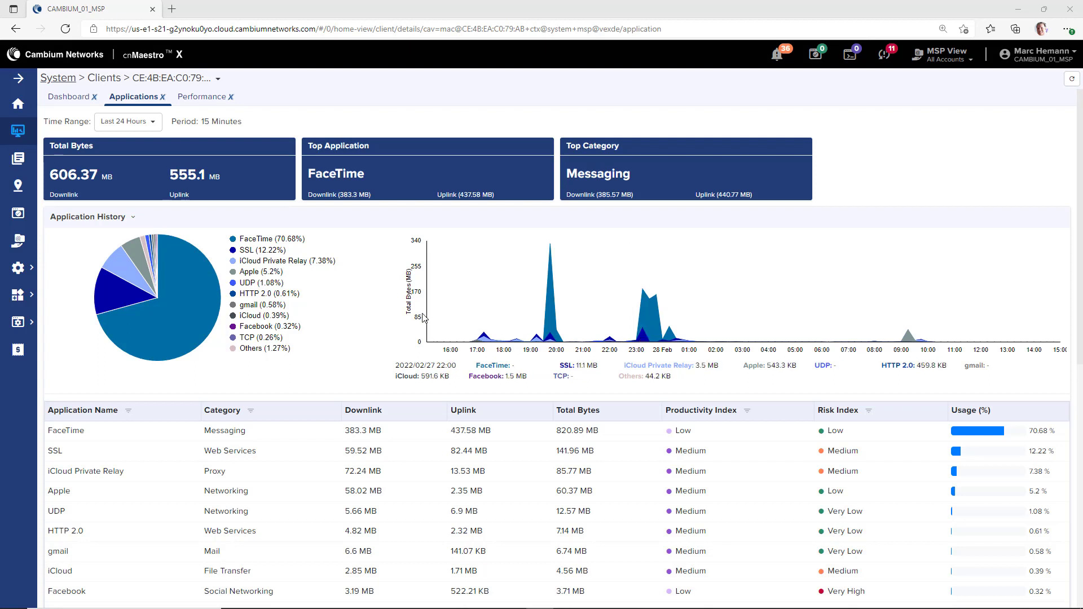
left_click(127, 298)
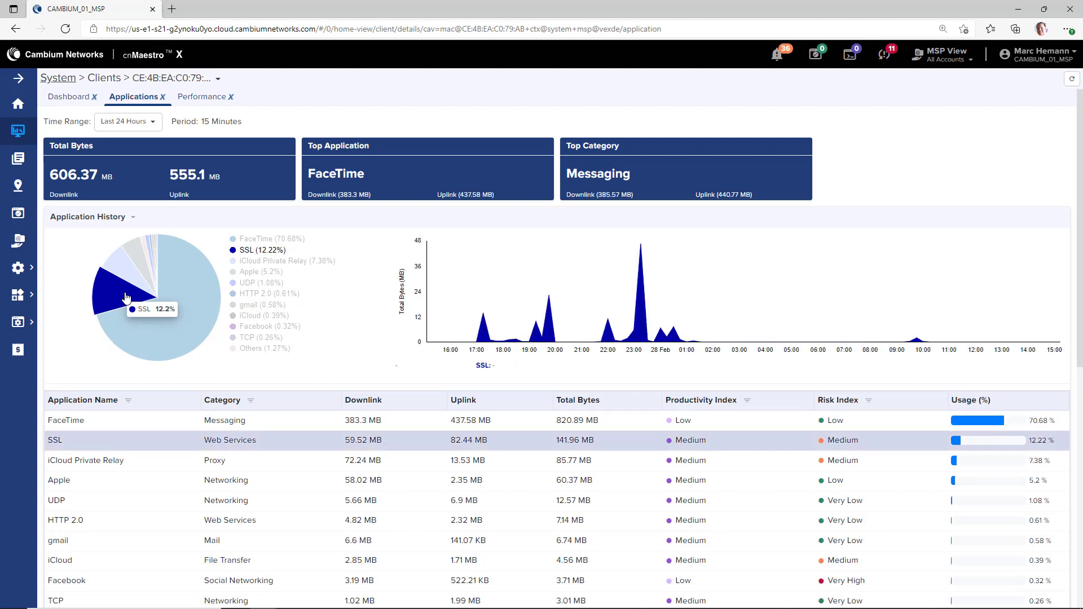
left_click(124, 278)
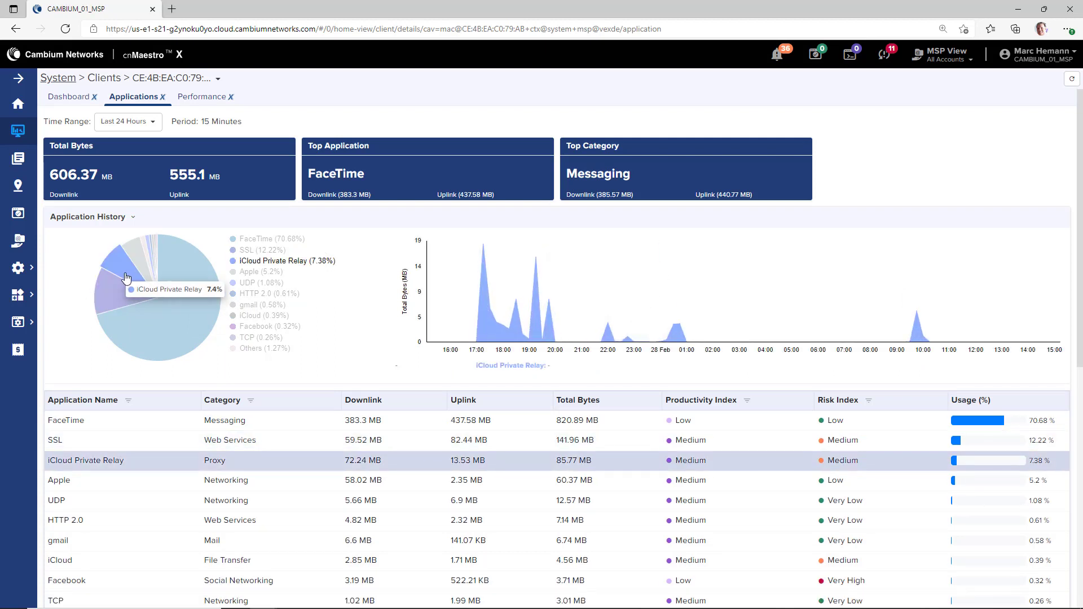
scroll(516, 298, "down", 2)
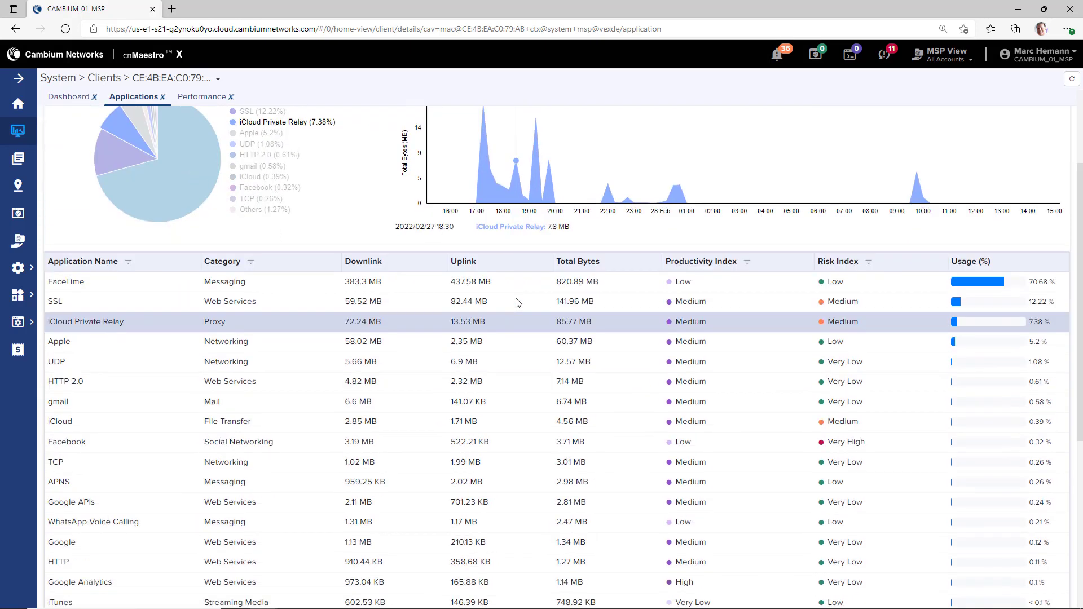
scroll(518, 303, "down", 2)
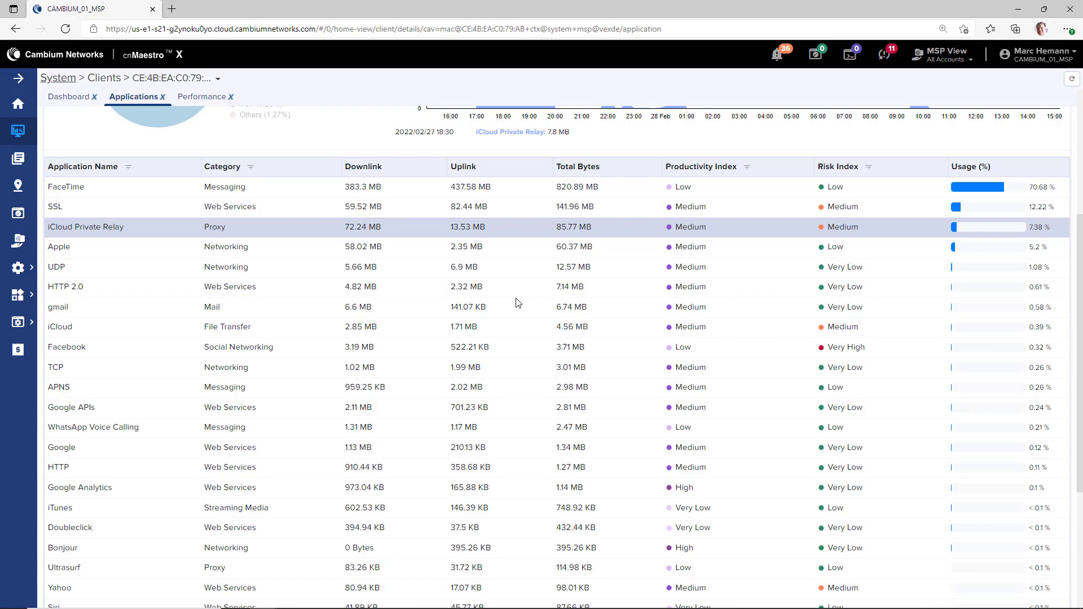
scroll(516, 265, "up", 5)
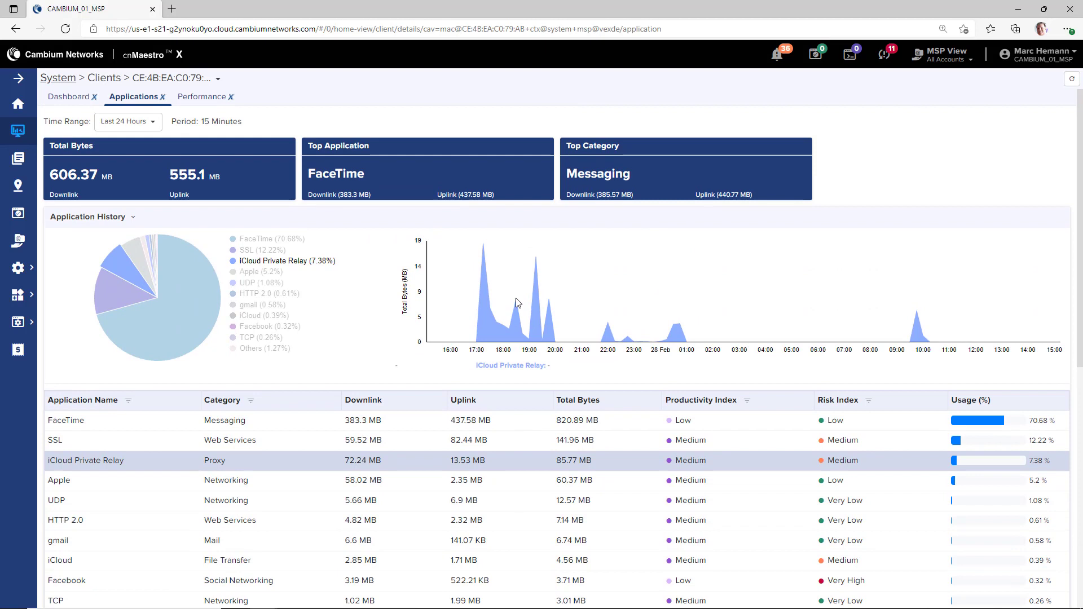
left_click(206, 98)
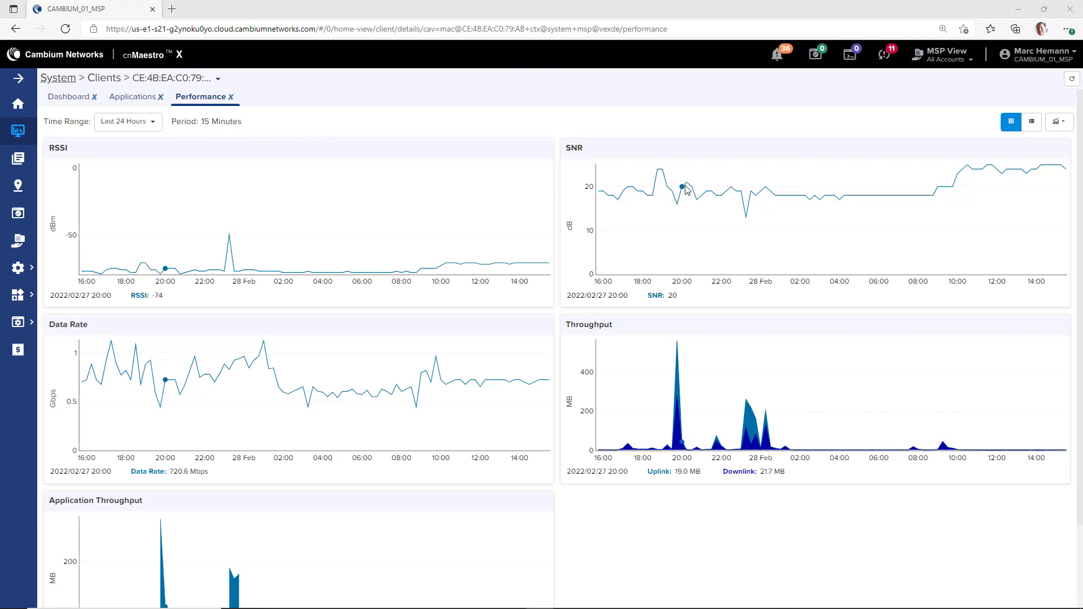
left_click_drag(706, 200, 782, 225)
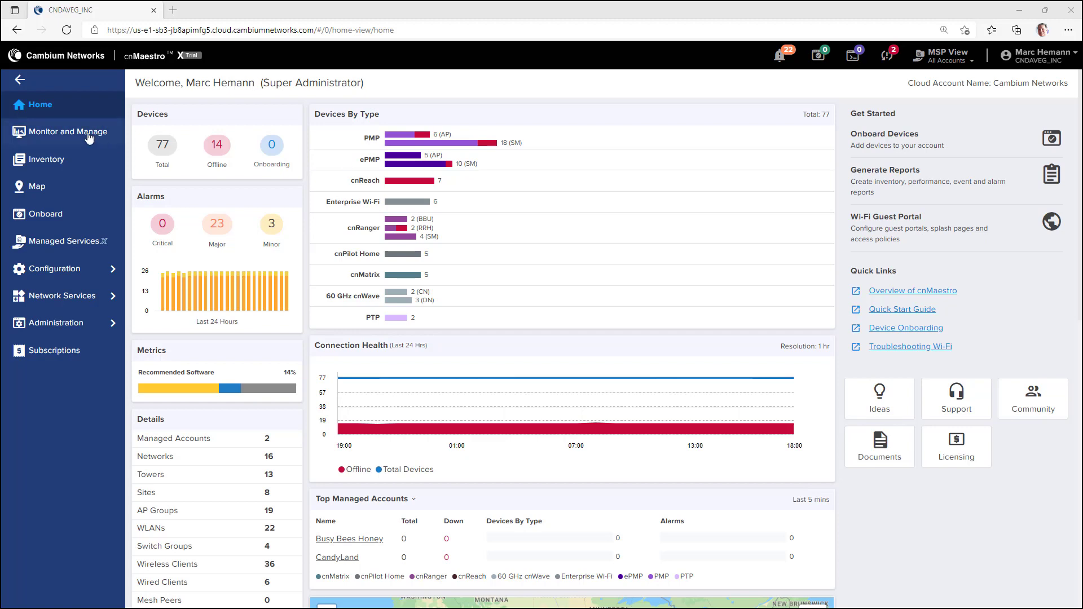
Step: Search the System-level wireless clients for "0qfl" and examine the matching client's dashboard, including its roaming history and signal charts
left_click(71, 133)
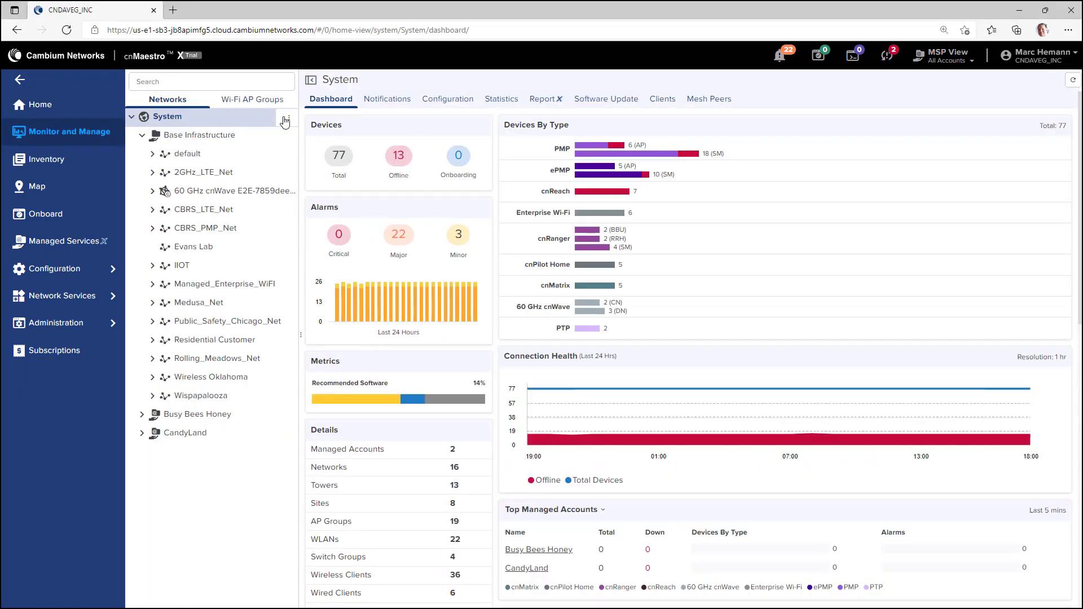
left_click(661, 103)
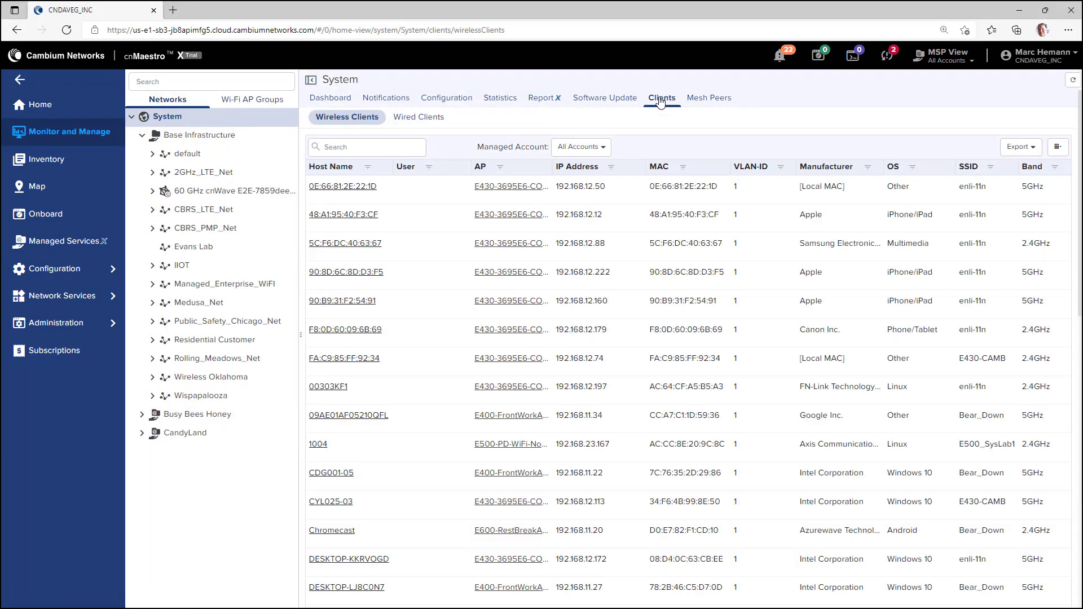
left_click(372, 149)
type("0qfl")
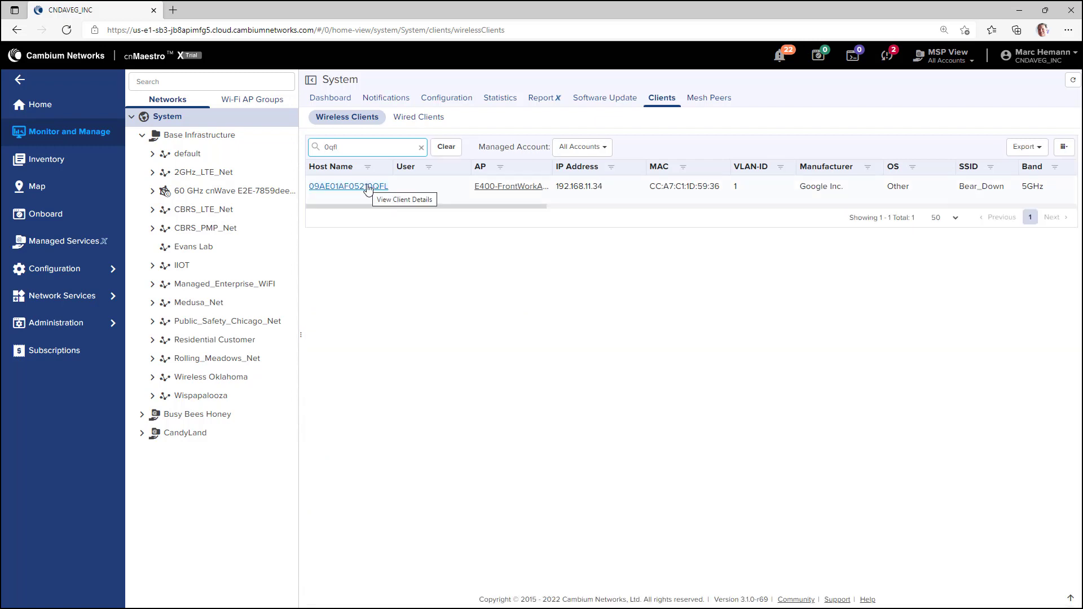
left_click(368, 186)
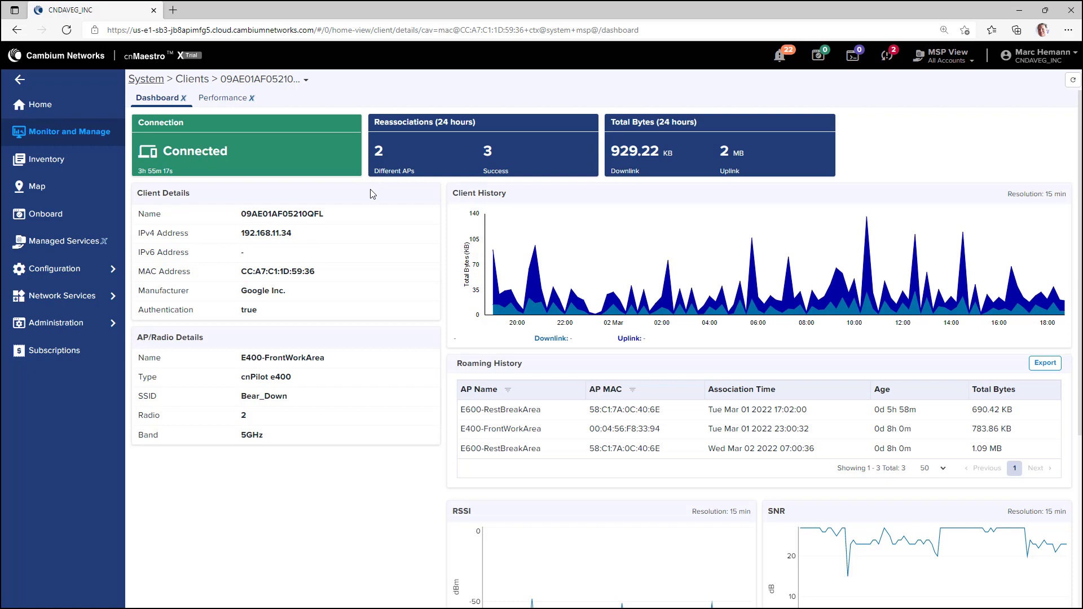
scroll(372, 193, "down", 1)
scroll(372, 194, "down", 1)
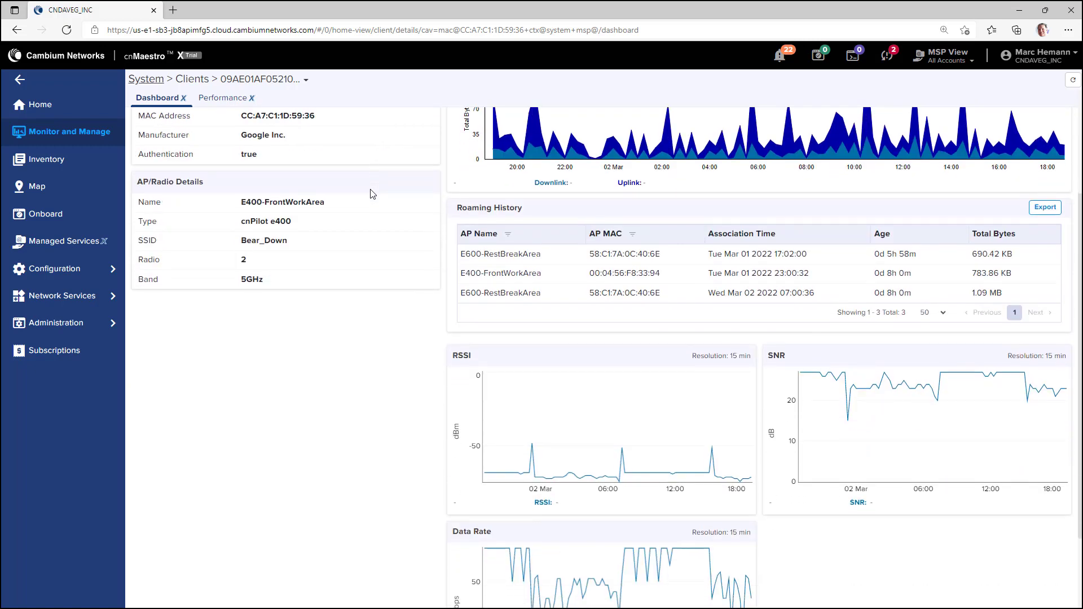
scroll(373, 193, "down", 1)
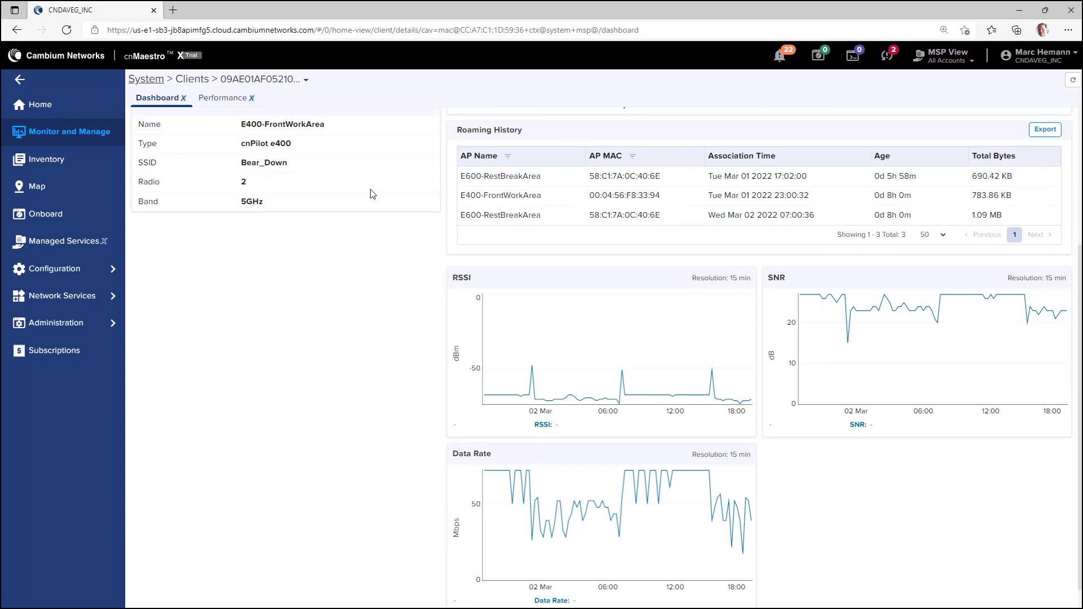
mouse_move(630, 394)
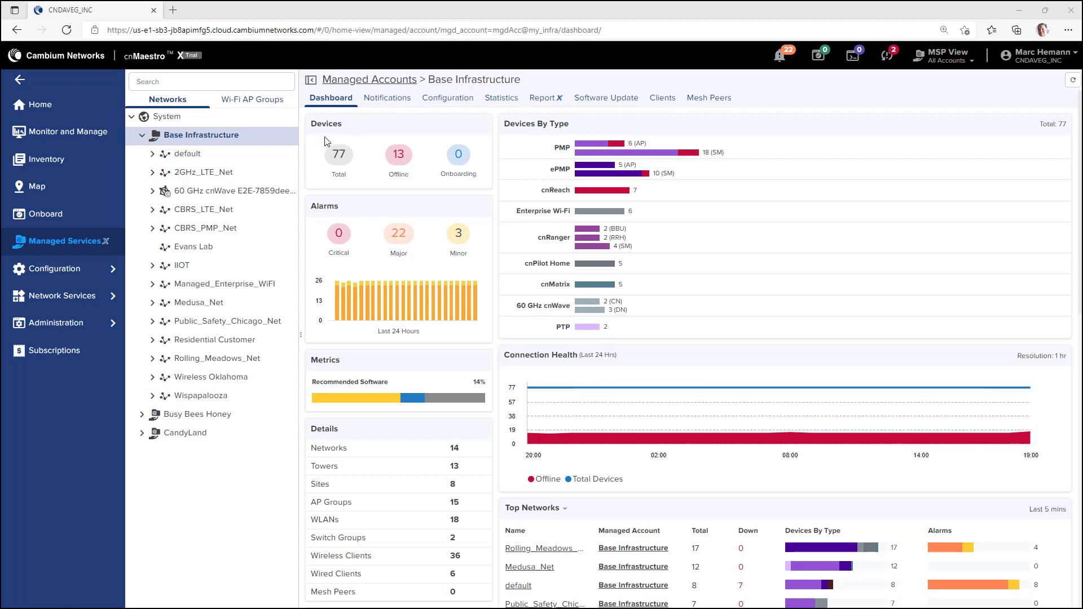
Step: View the Managed_Enterprise_WiFI network's dashboard and expand the network down to its Petco_Jr site
left_click(192, 287)
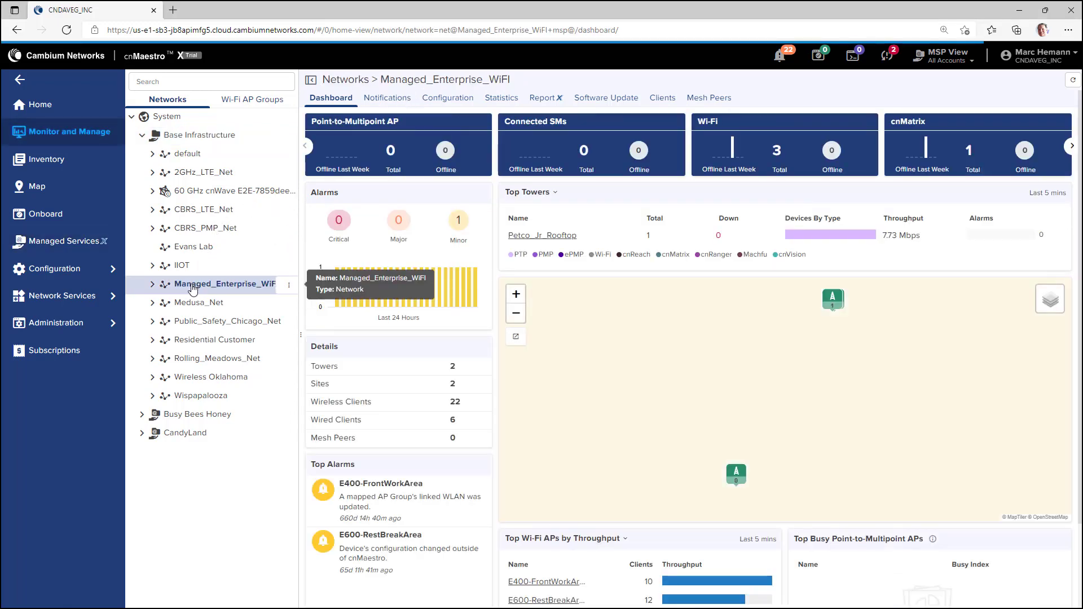
left_click(152, 284)
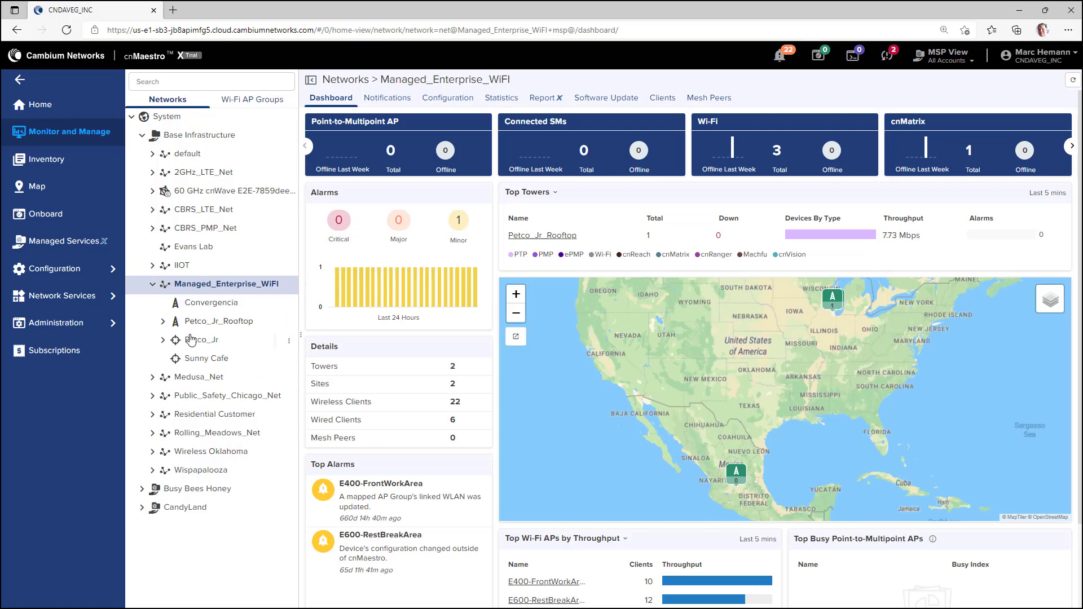
left_click(167, 342)
left_click(164, 341)
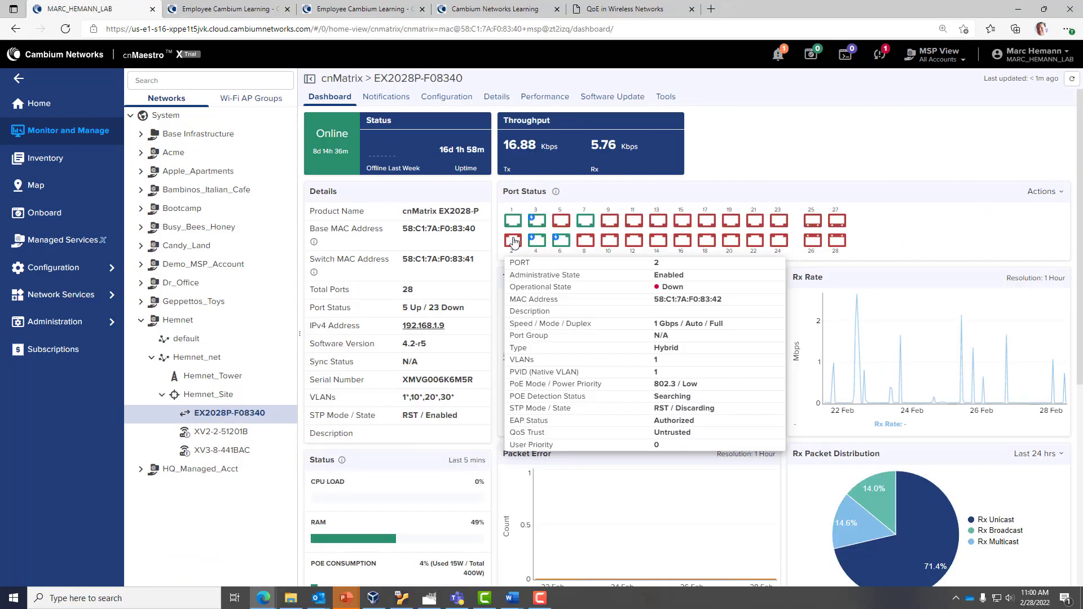
Step: Inspect port 6 of switch EX2028P-F08340 and run a cable diagnostic on that port
mouse_move(513, 222)
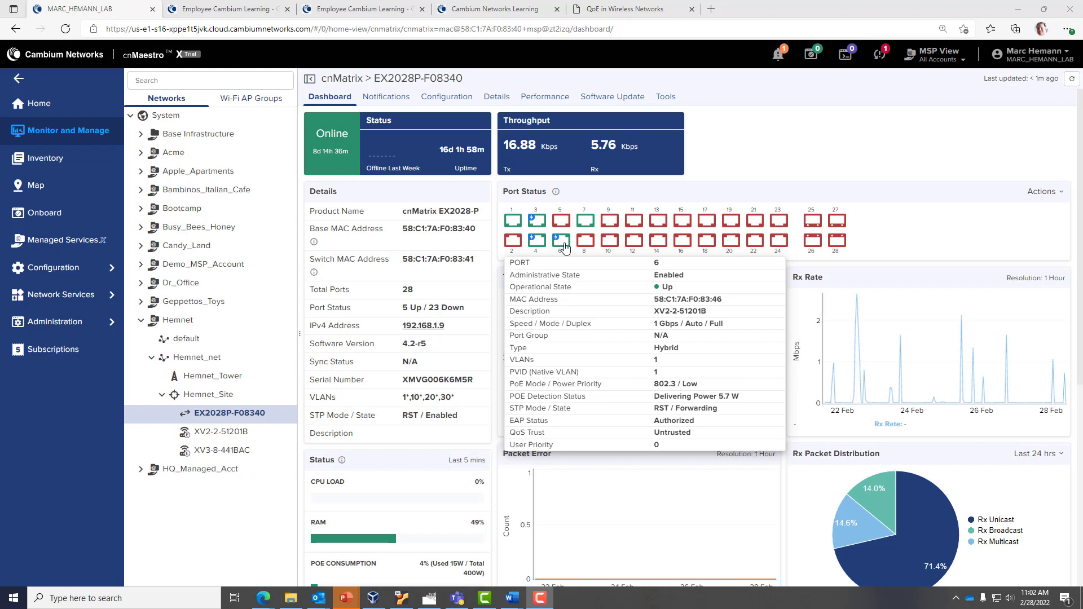
left_click(561, 241)
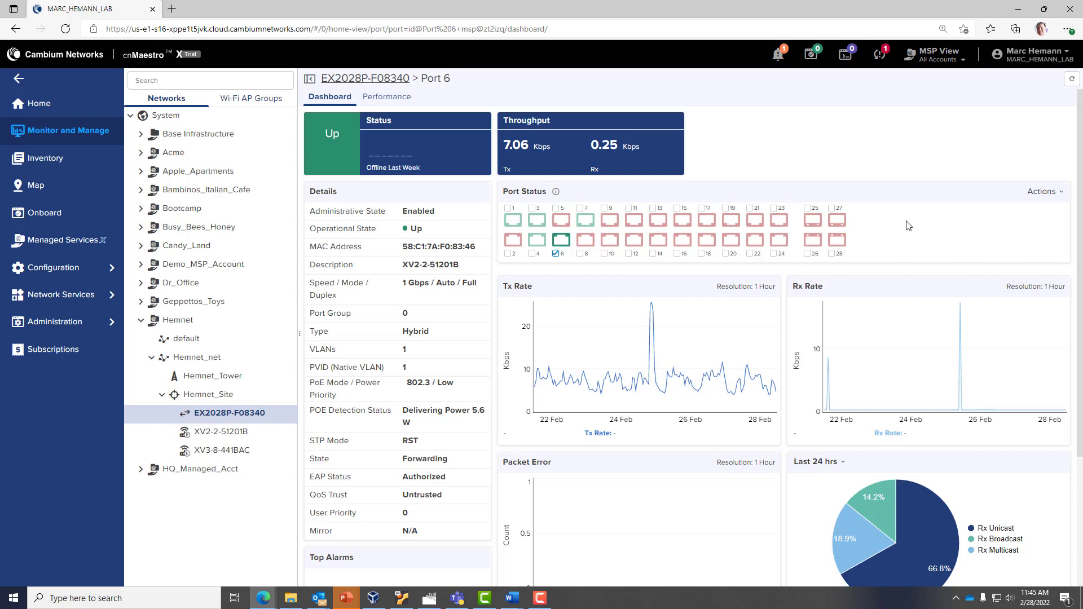
left_click(1055, 197)
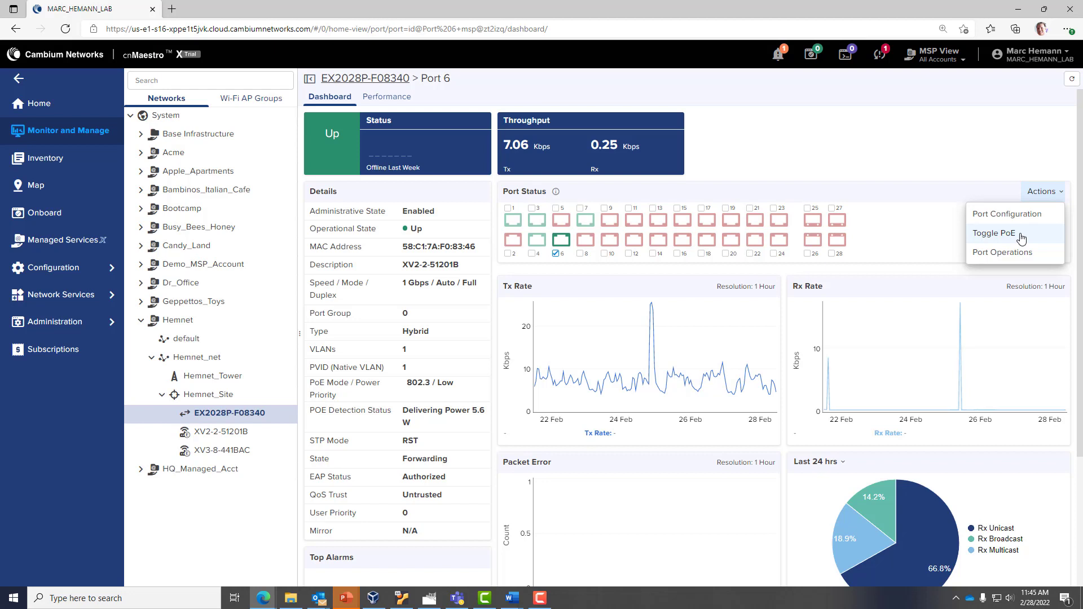
left_click(1021, 254)
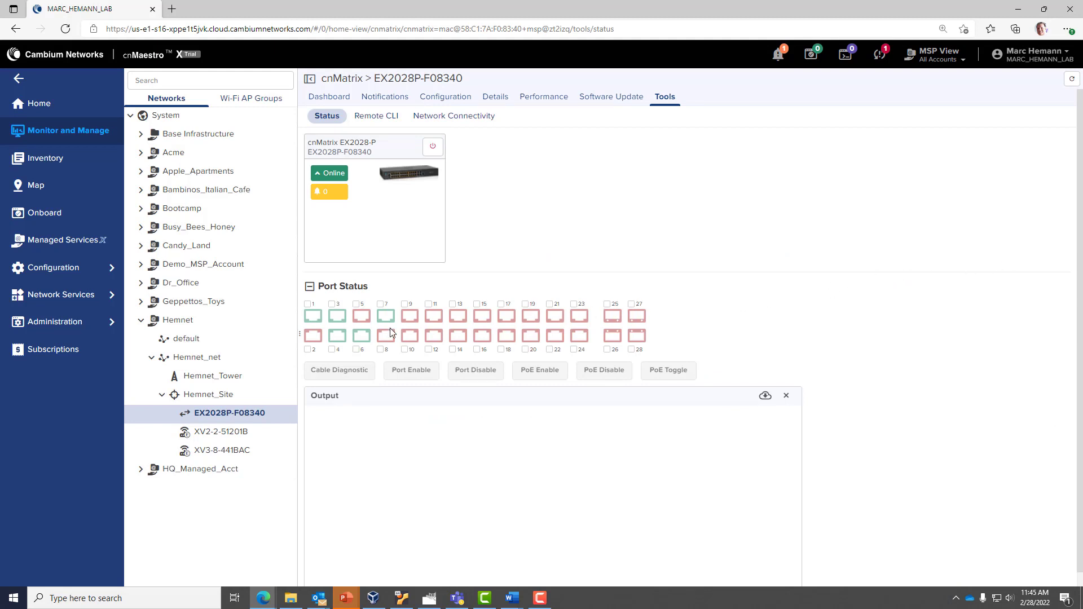
left_click(356, 350)
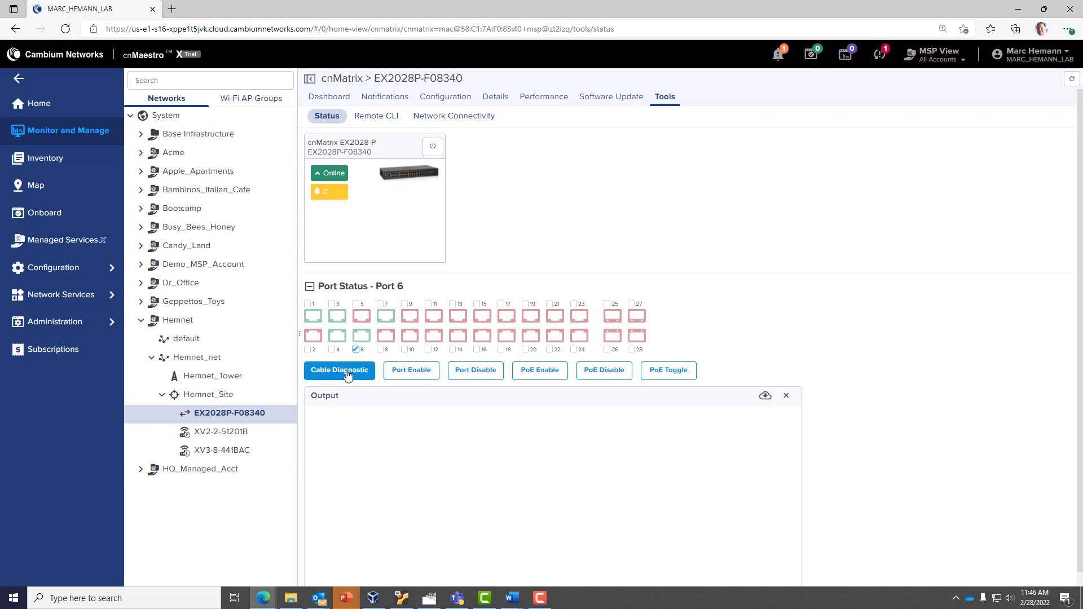
left_click(347, 375)
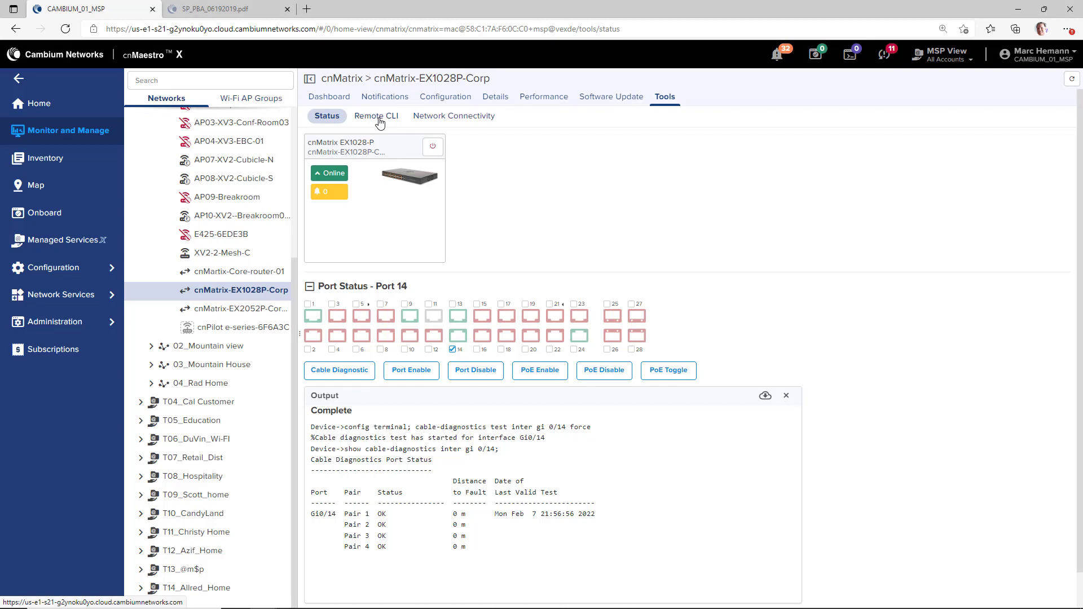
Step: Run "show lldp neighbor detail" in the remote CLI of cnMatrix-EX1028P-Corp and review the output
left_click(380, 119)
left_click(369, 158)
type("show")
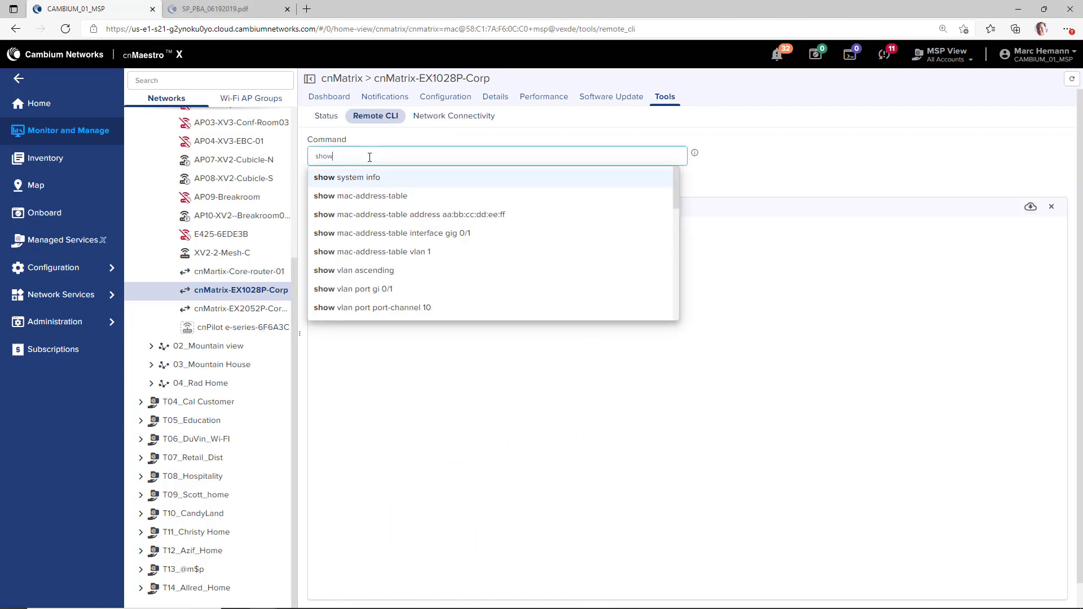
type(" lldp")
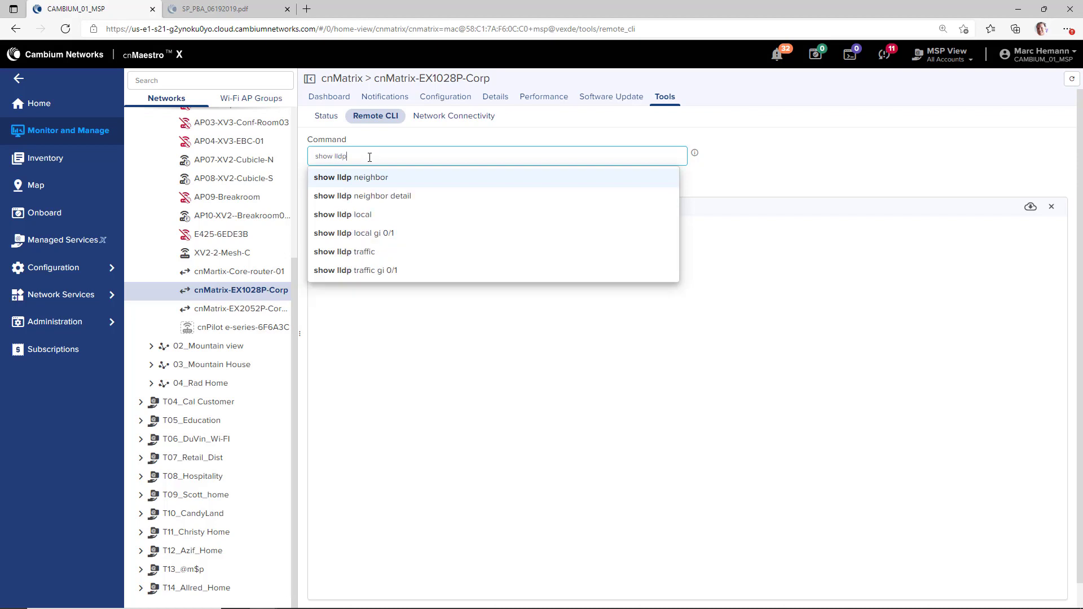
left_click(373, 197)
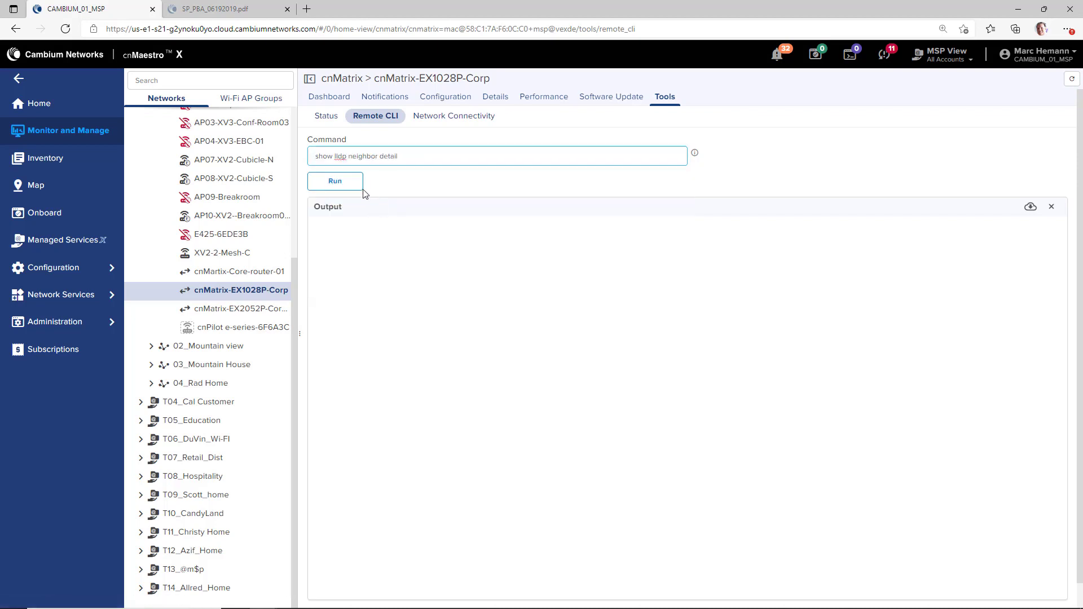
left_click(348, 188)
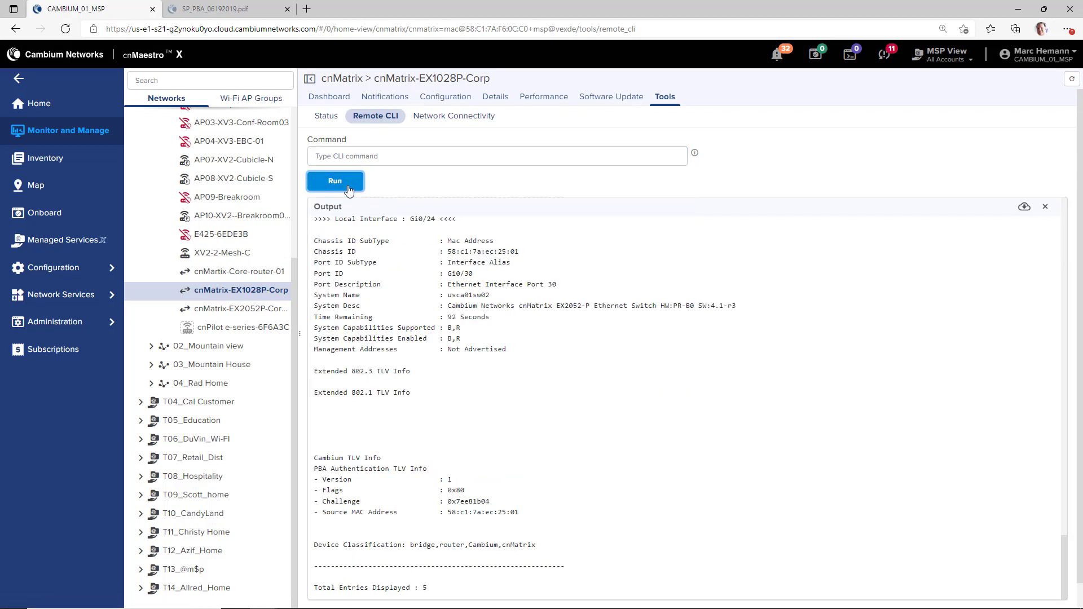
scroll(451, 351, "down", 1)
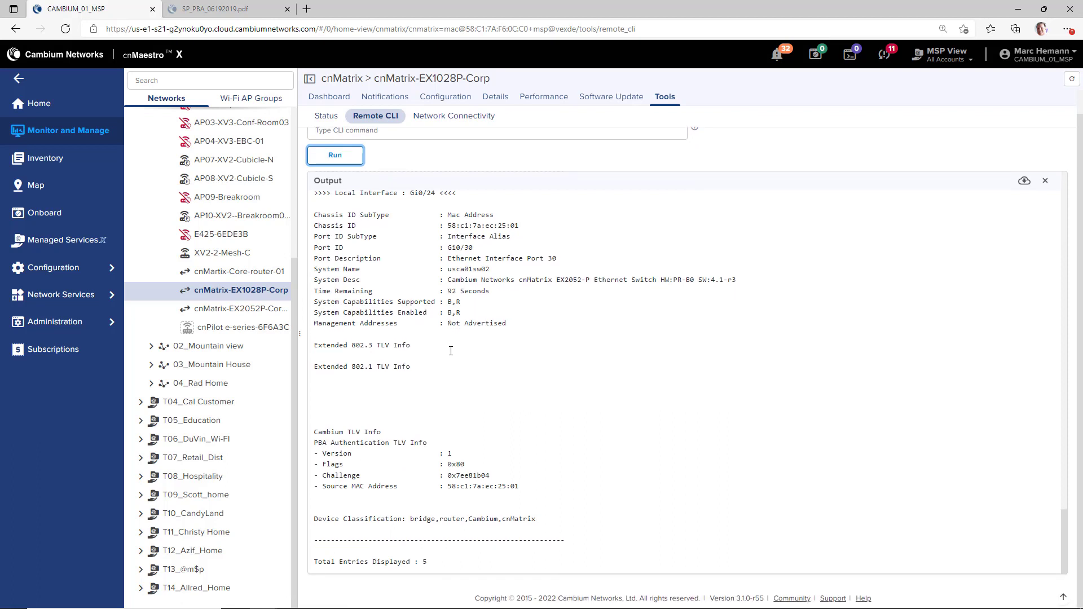
scroll(451, 351, "up", 10)
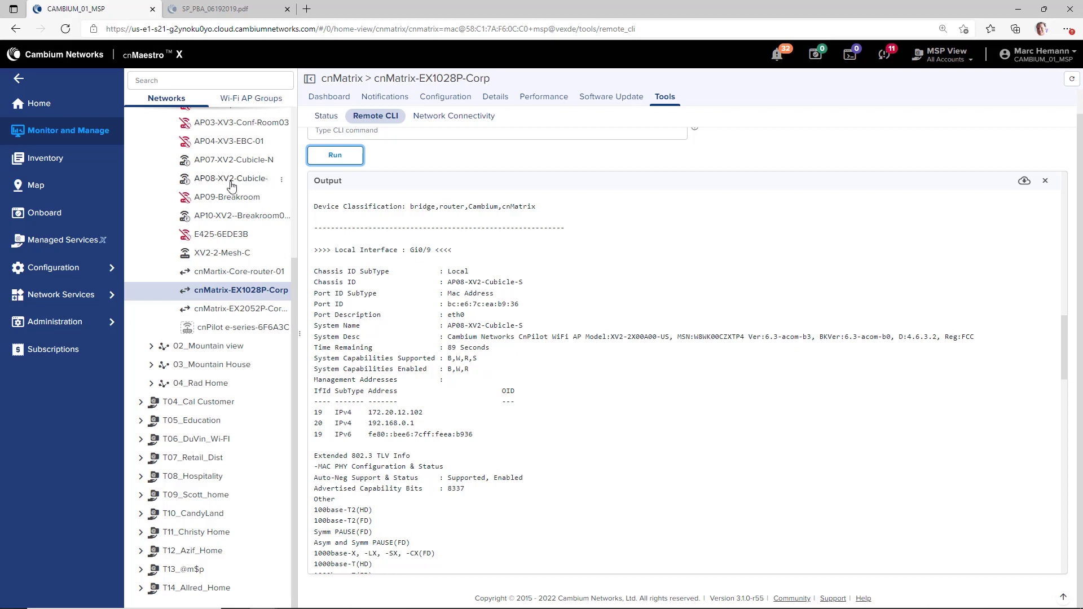
Step: Download the tech support file for access point AP08-XV2-Cubicle-S
left_click(205, 180)
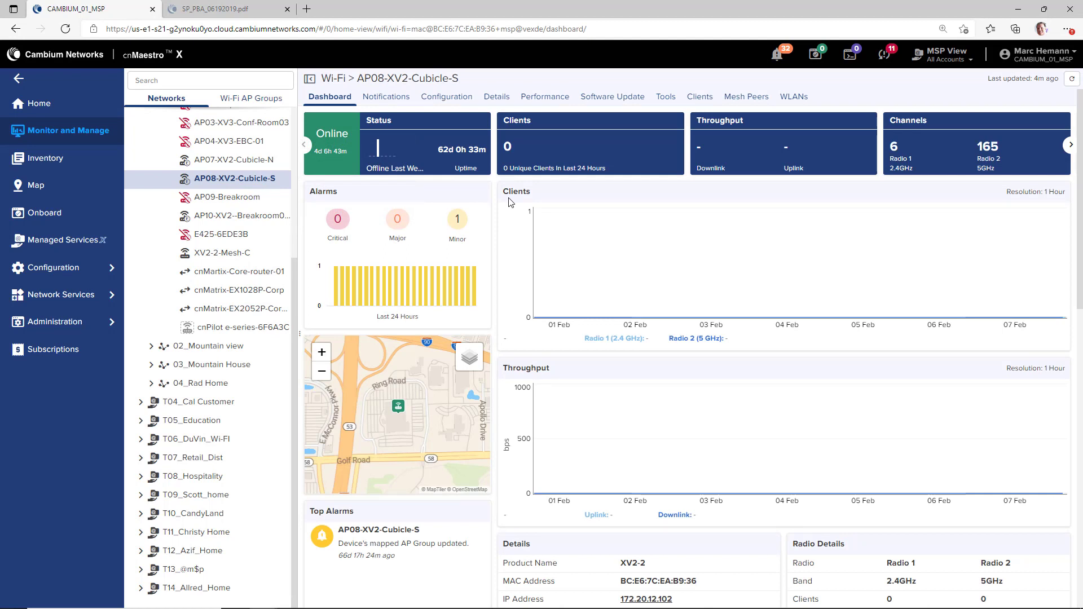
left_click(664, 98)
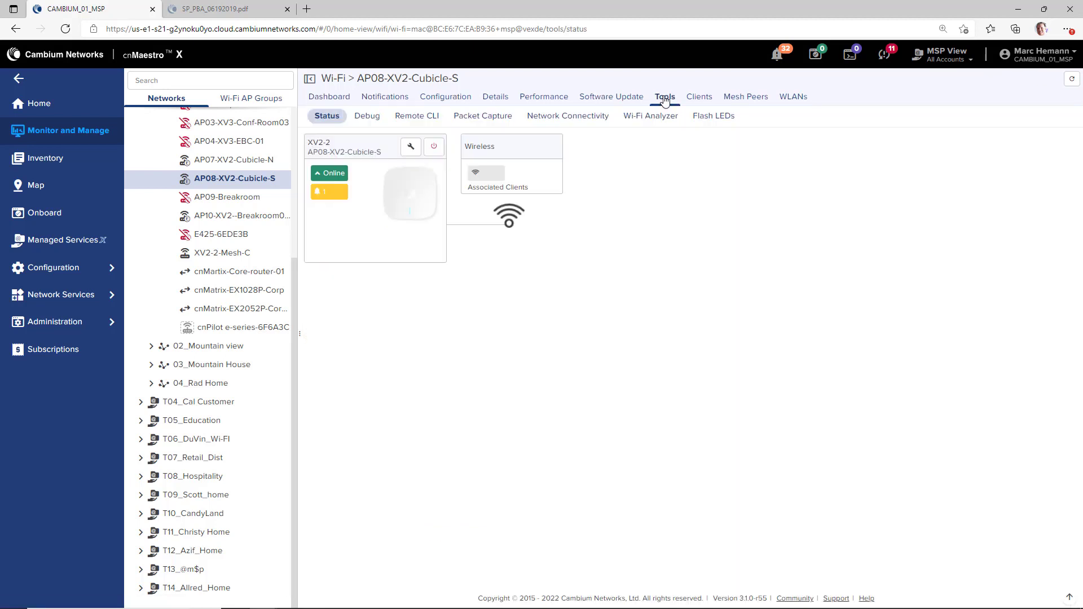
left_click(411, 148)
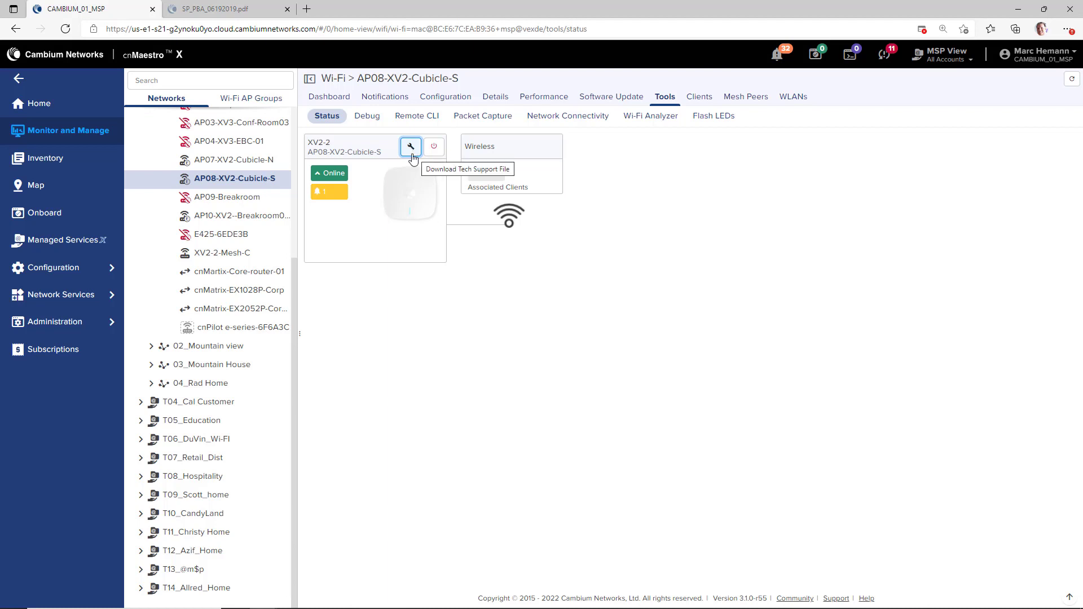
Step: Run "show config" in the remote CLI of AP08-XV2-Cubicle-S
left_click(418, 117)
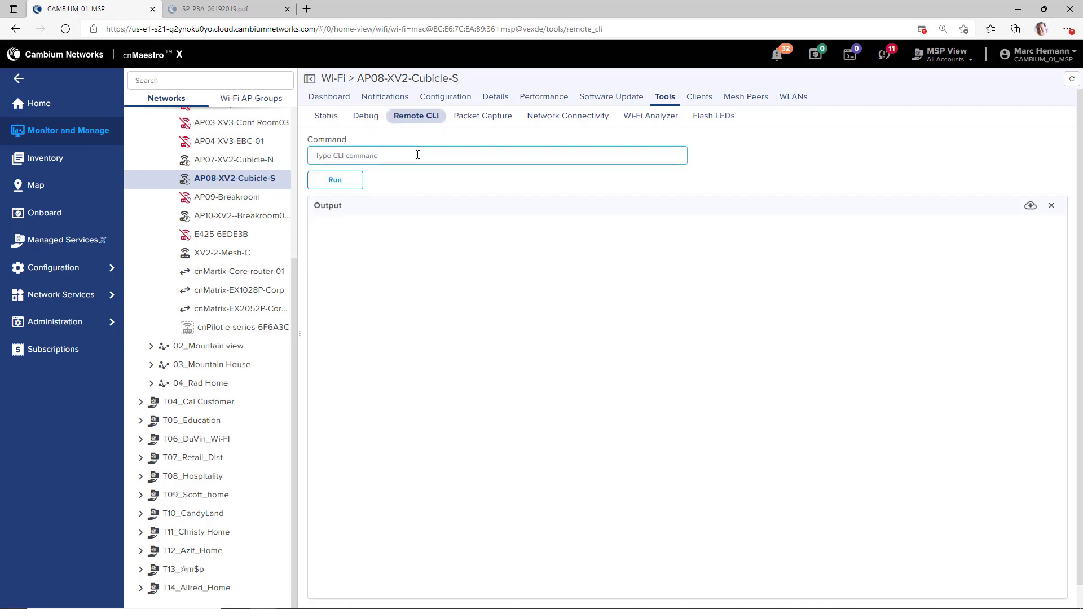
type("show config")
left_click(334, 186)
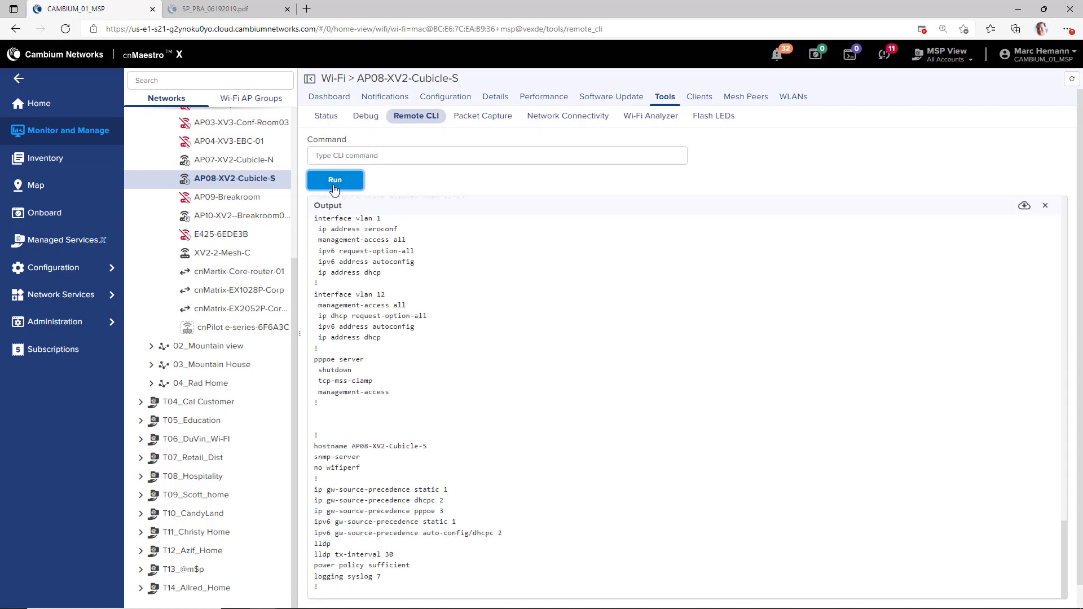
Step: Review the interface options available for a packet capture on AP08-XV2-Cubicle-S
left_click(486, 117)
left_click(462, 158)
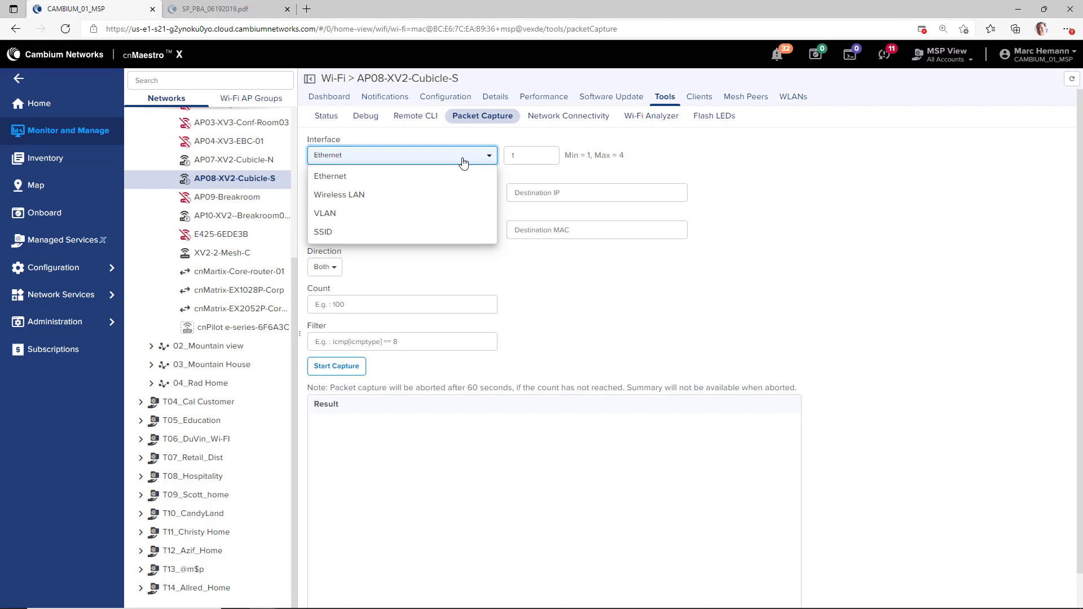
left_click(603, 273)
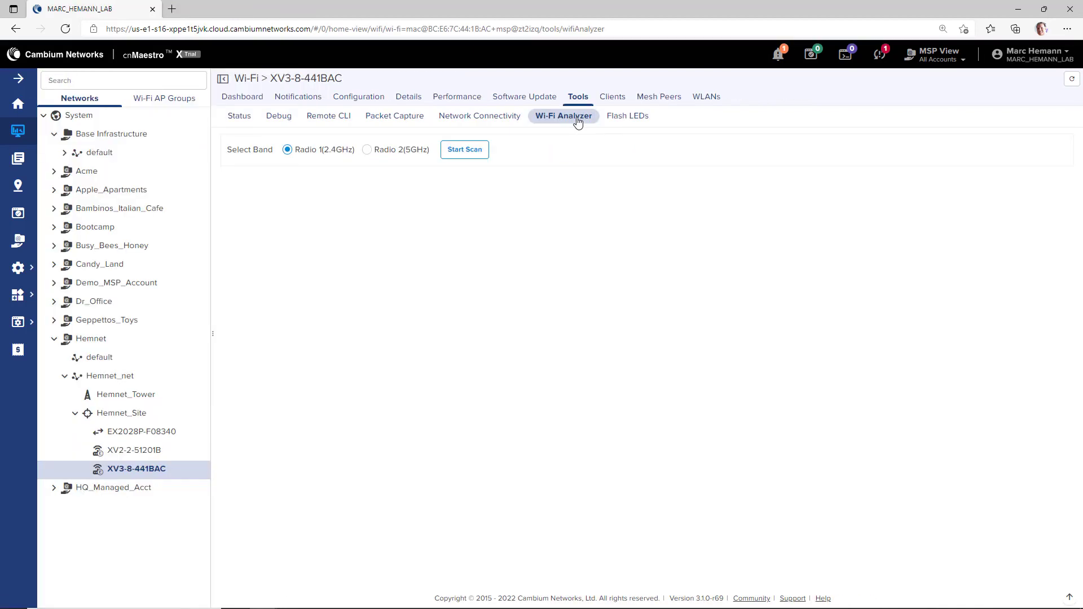
Step: Run Wi-Fi Analyzer scans on XV3-8-441BAC for Radio 1 (2.4GHz) and Radio 2 (5GHz)
left_click(462, 152)
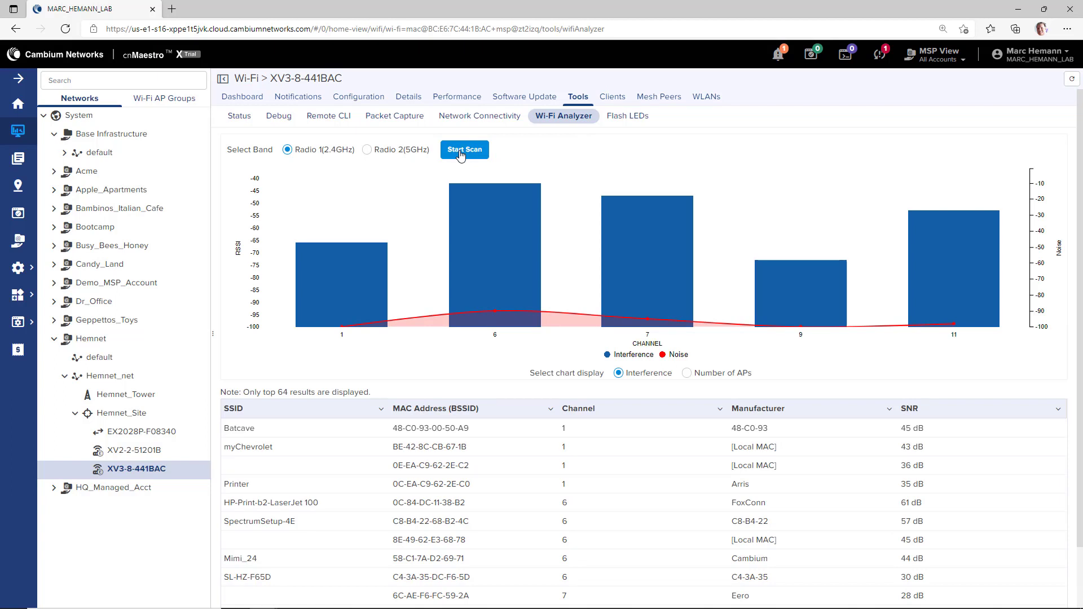
left_click(368, 150)
left_click(460, 156)
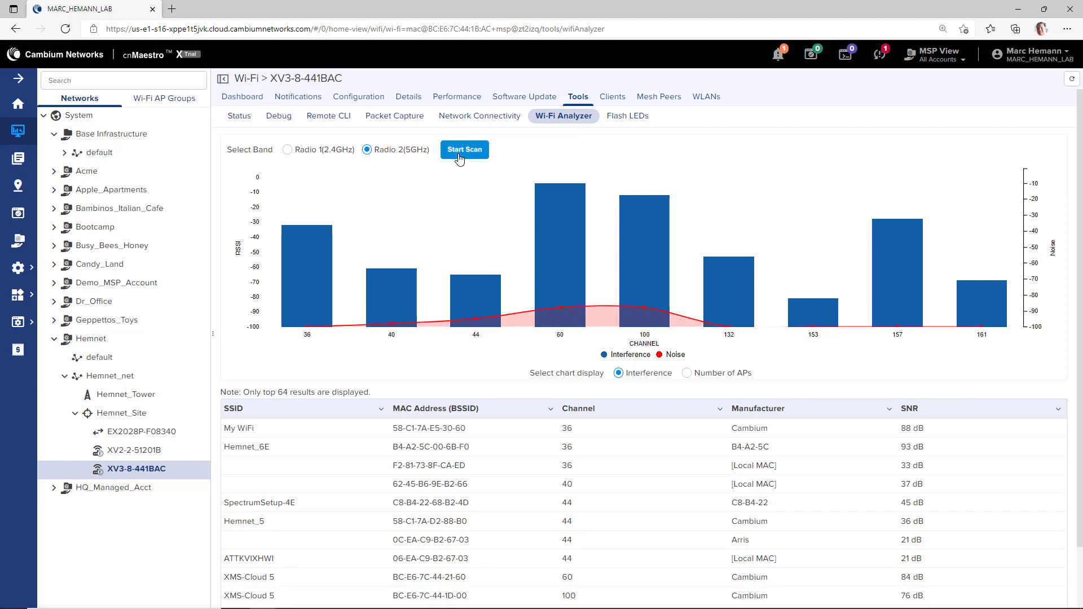
Step: Examine the 5GHz scan's interference and noise per channel, and switch the chart display to Number of APs
scroll(510, 221, "down", 2)
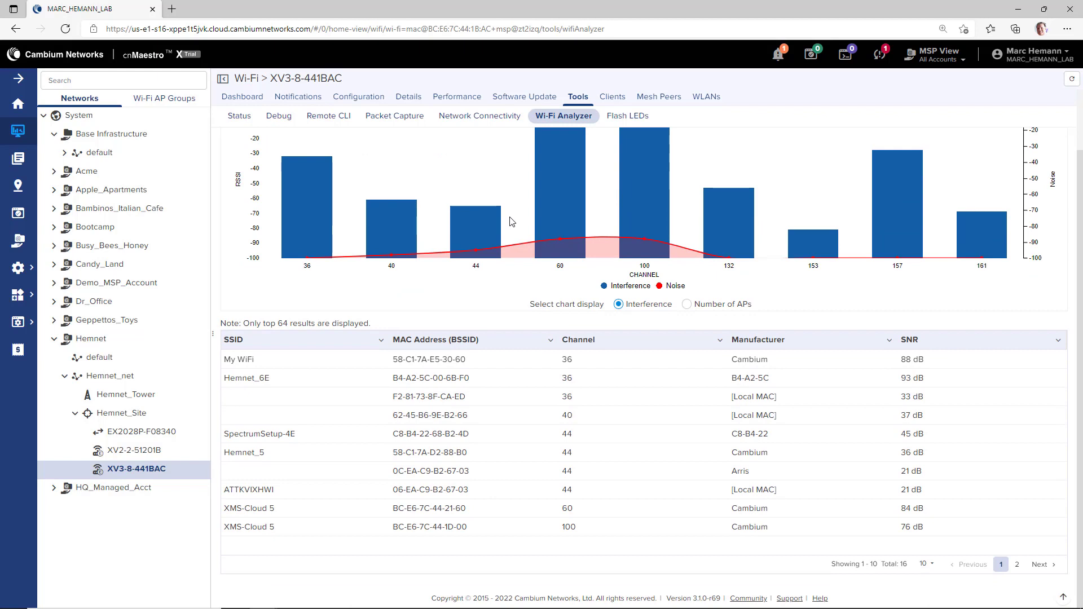
scroll(511, 221, "up", 2)
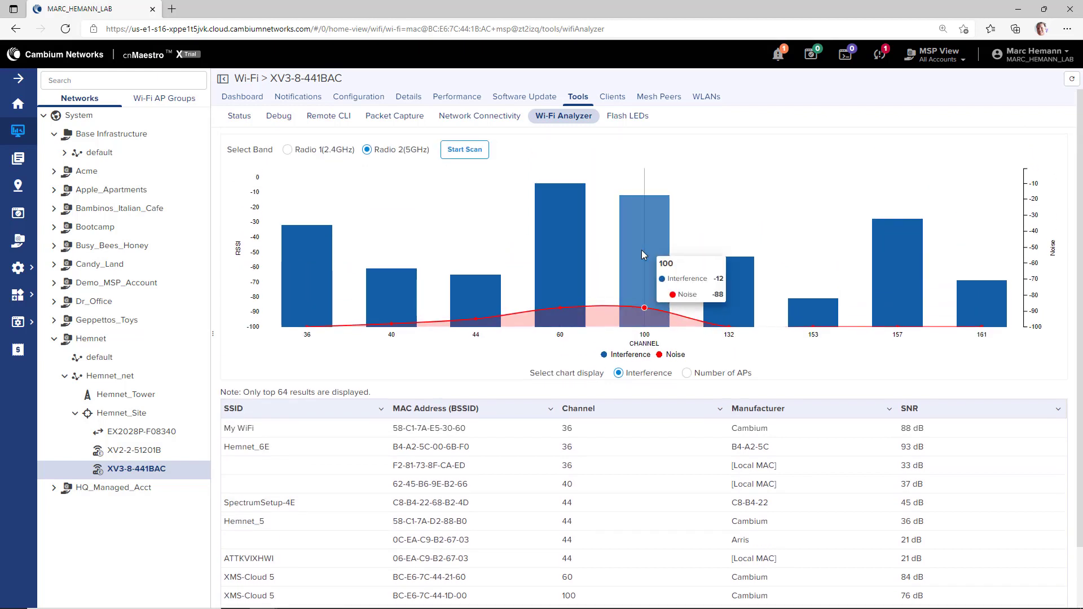
mouse_move(580, 204)
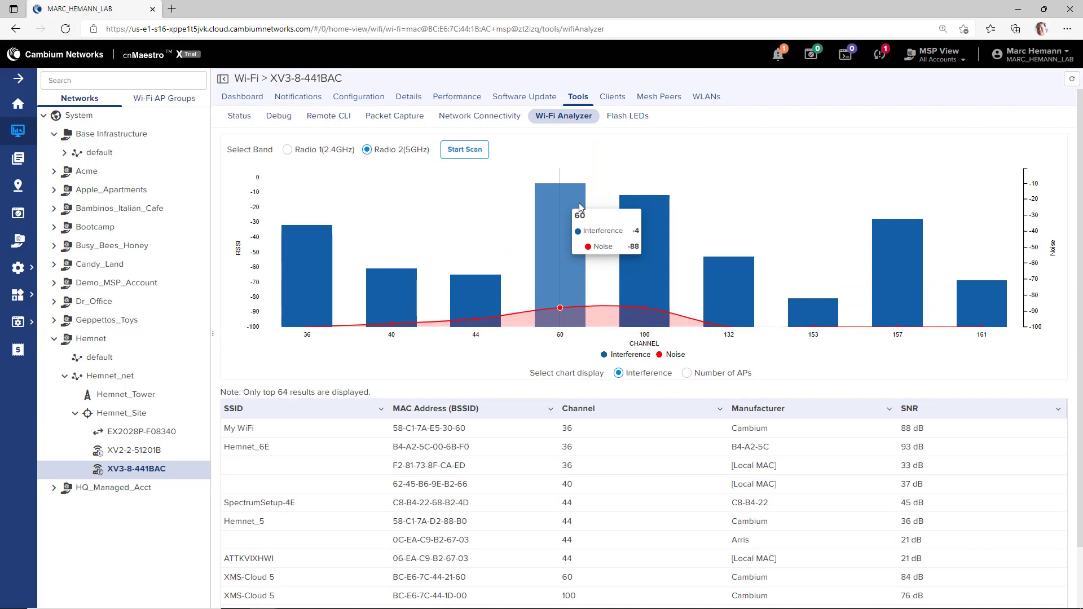
mouse_move(638, 223)
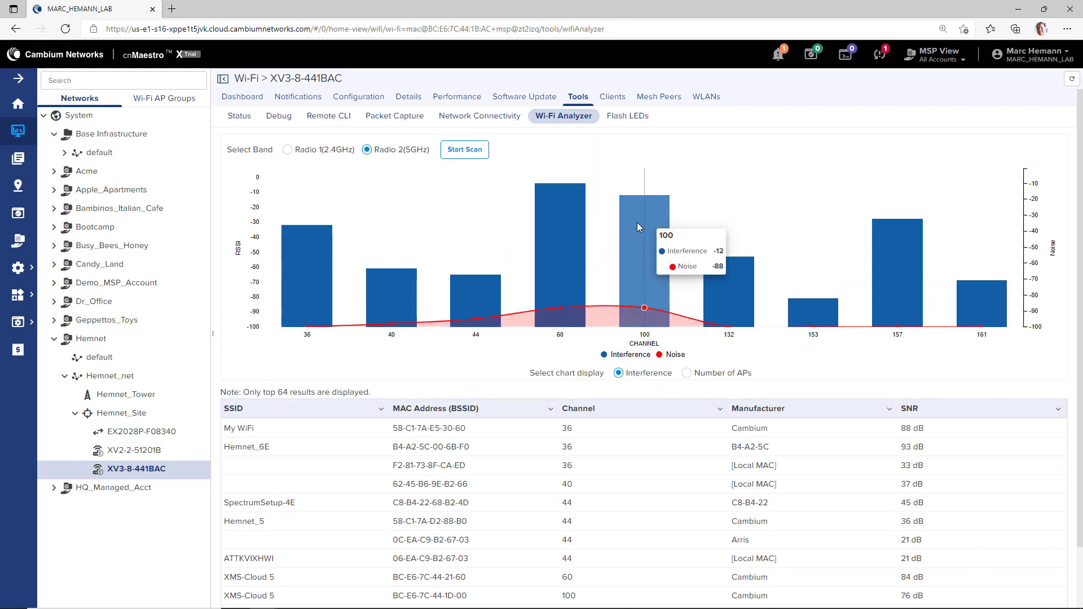
mouse_move(314, 232)
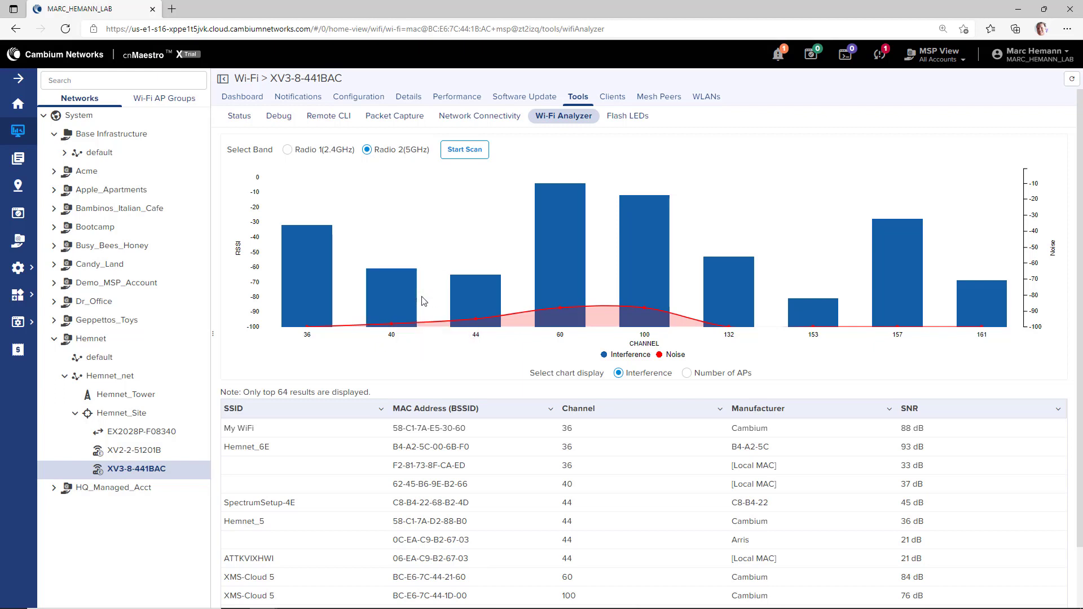
mouse_move(752, 312)
mouse_move(808, 311)
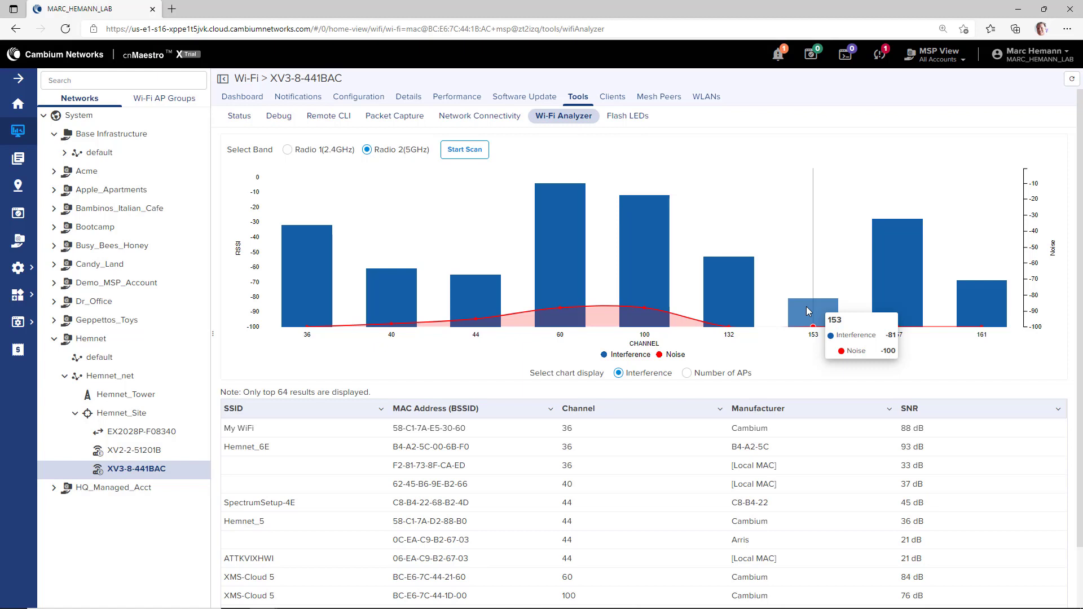
left_click(687, 374)
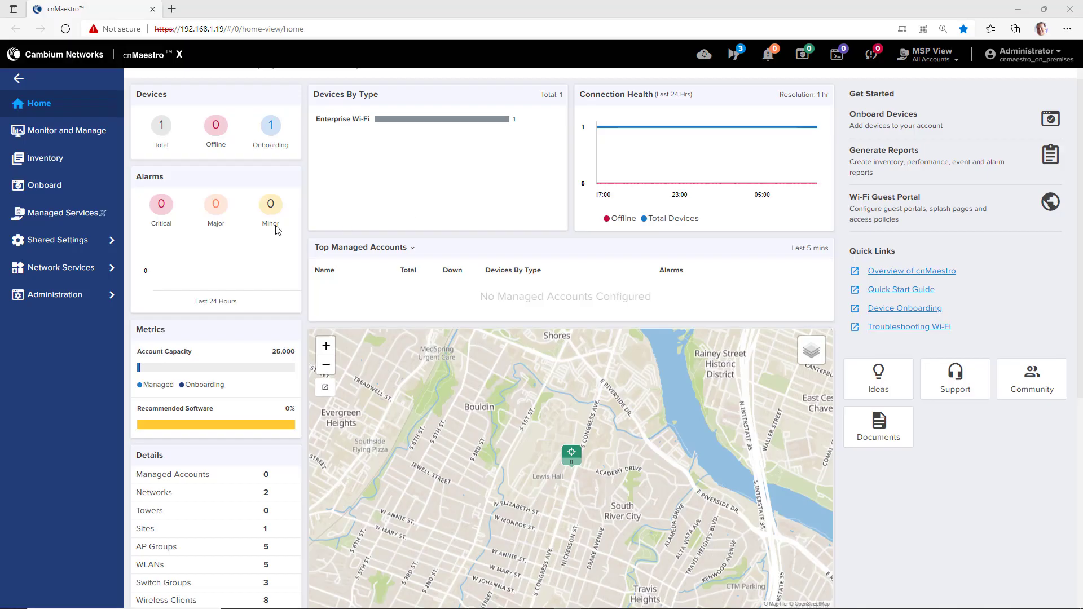
Step: View the API Clients in Network Services and open the Swagger API documentation
left_click(74, 268)
left_click(67, 294)
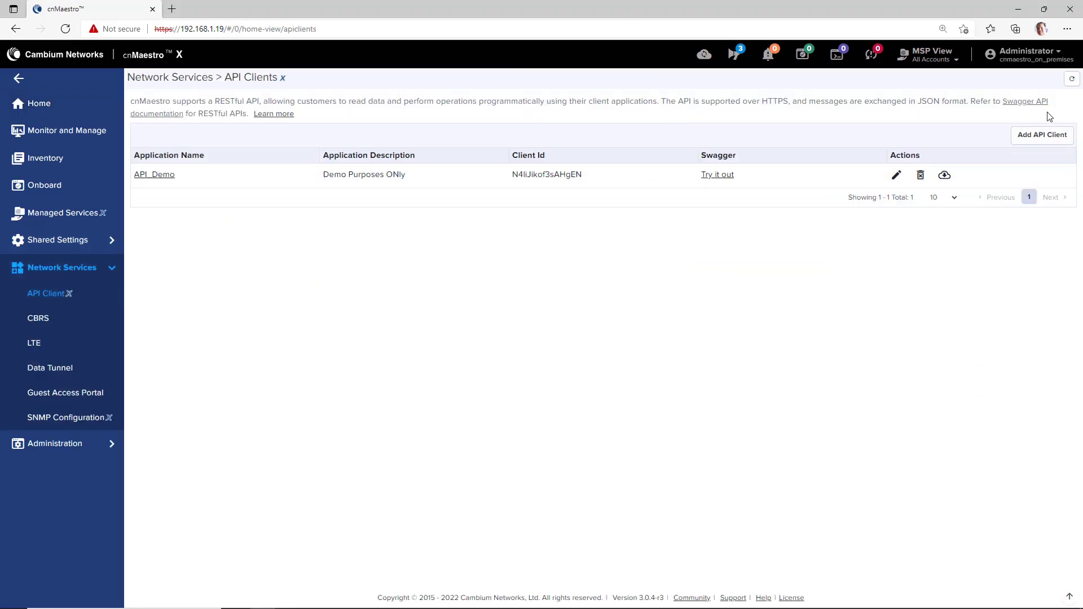
left_click(1027, 103)
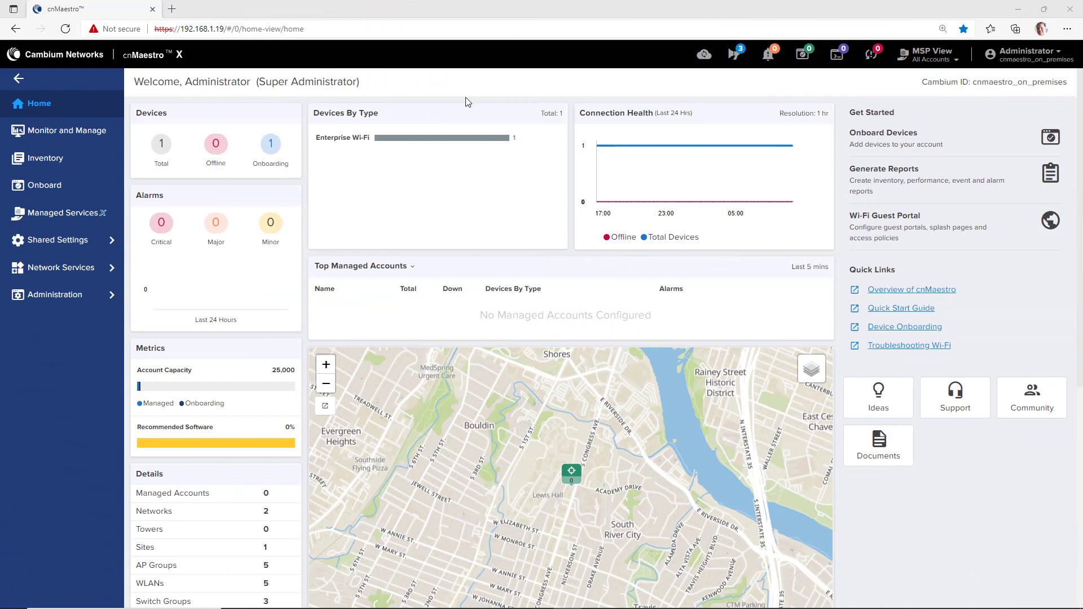
Step: View the webhooks in the administration settings and open the form for a new webhook
left_click(55, 299)
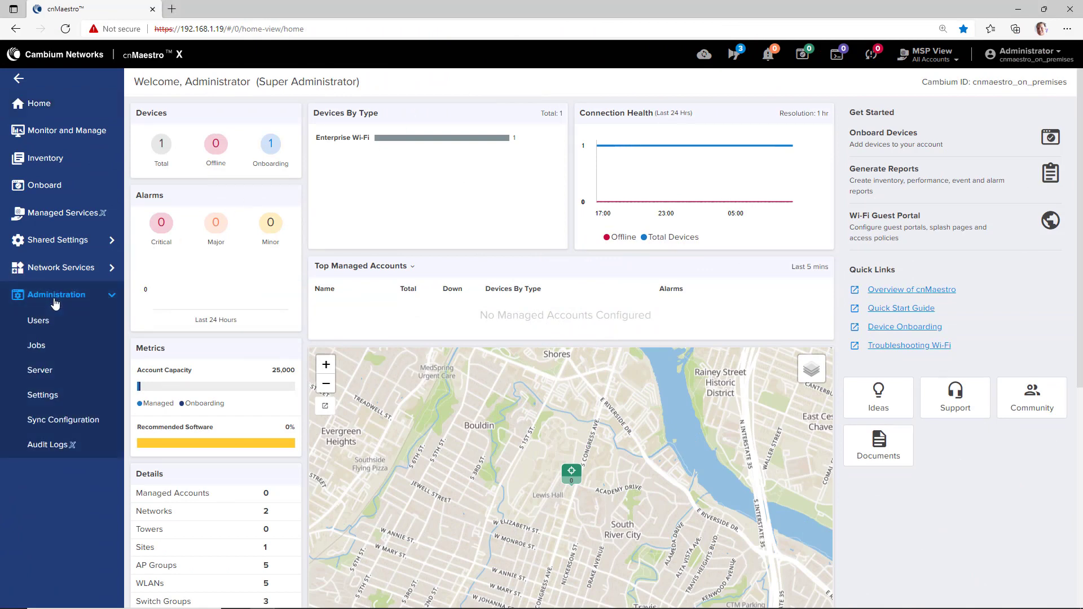
left_click(74, 400)
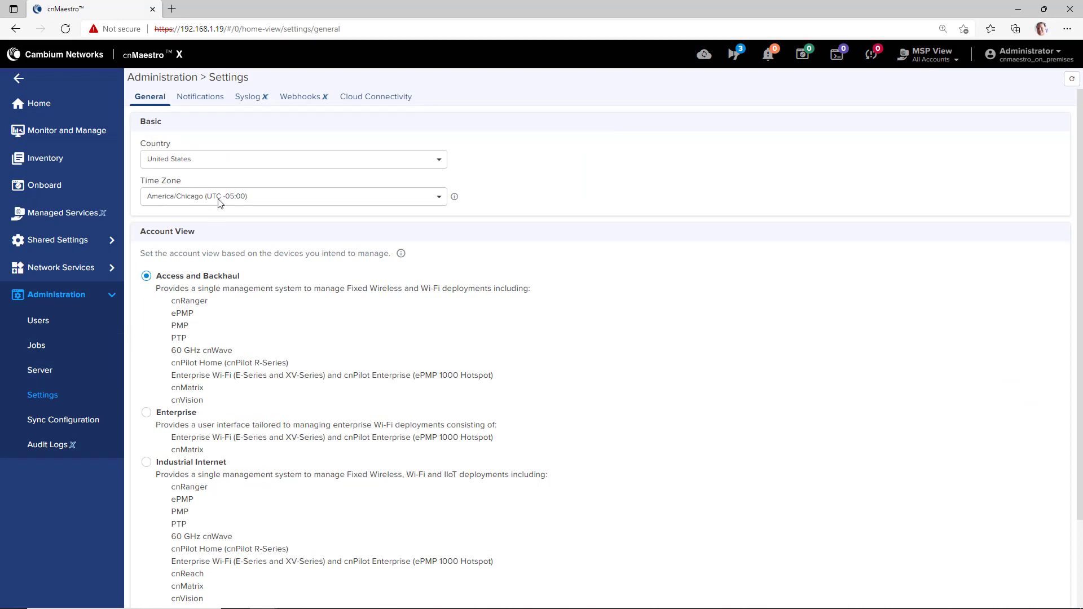
left_click(302, 100)
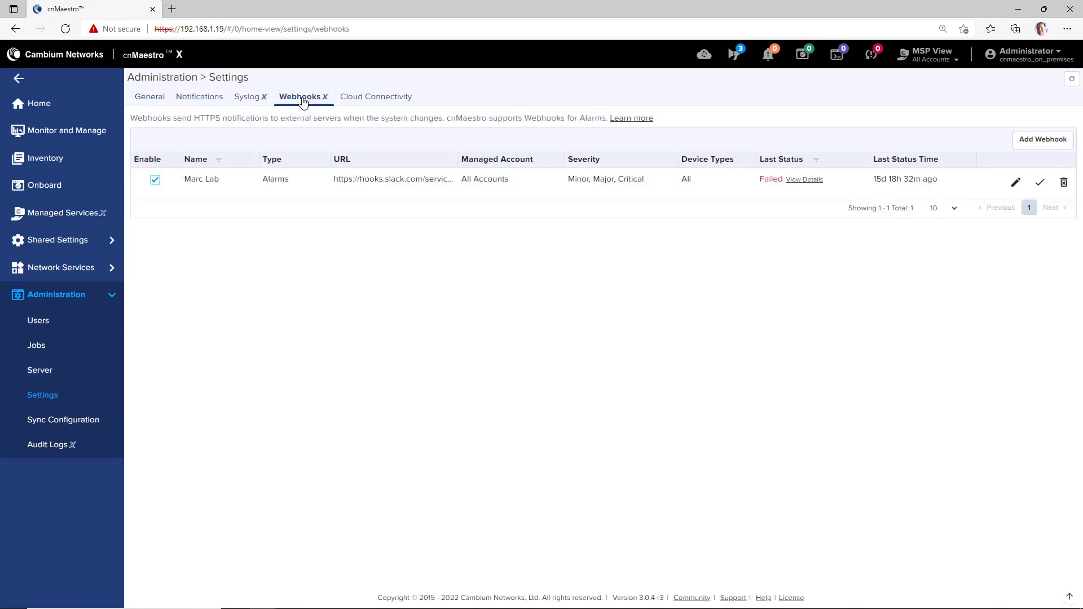
left_click(1047, 147)
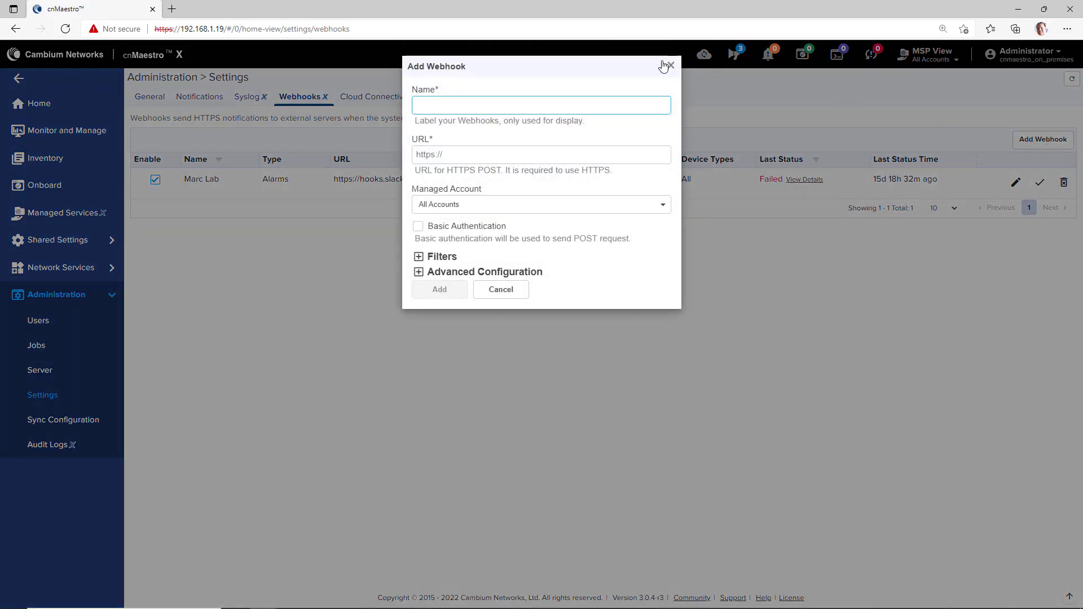